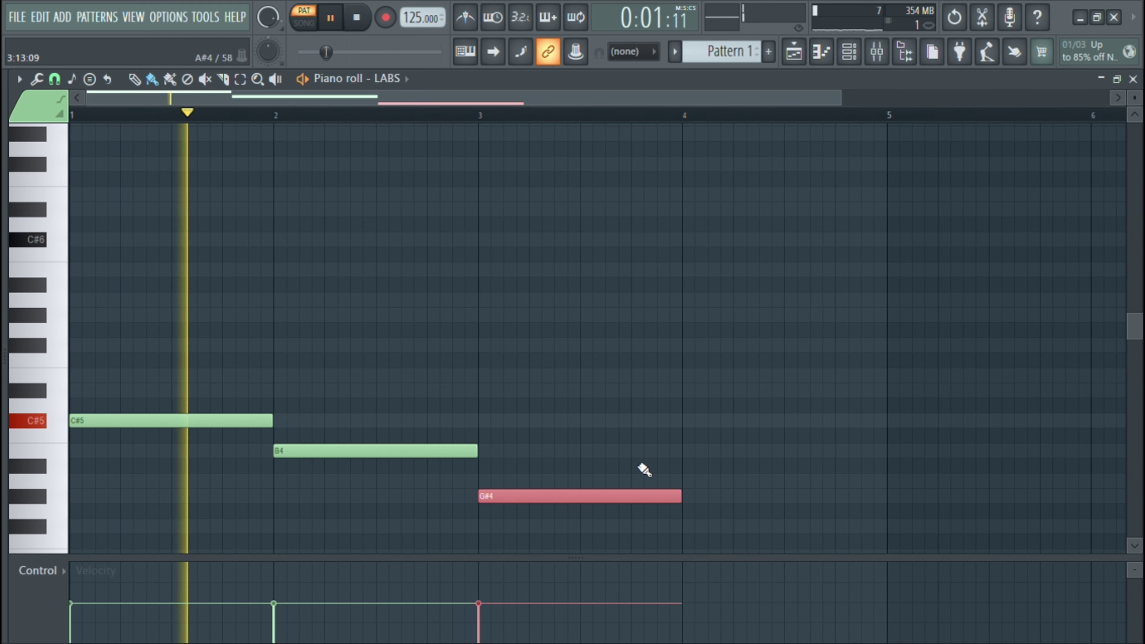
Step: Extend the G#4 note to the middle of bar 4 and add an A4 note filling the rest of that bar
drag(683, 500, 788, 512)
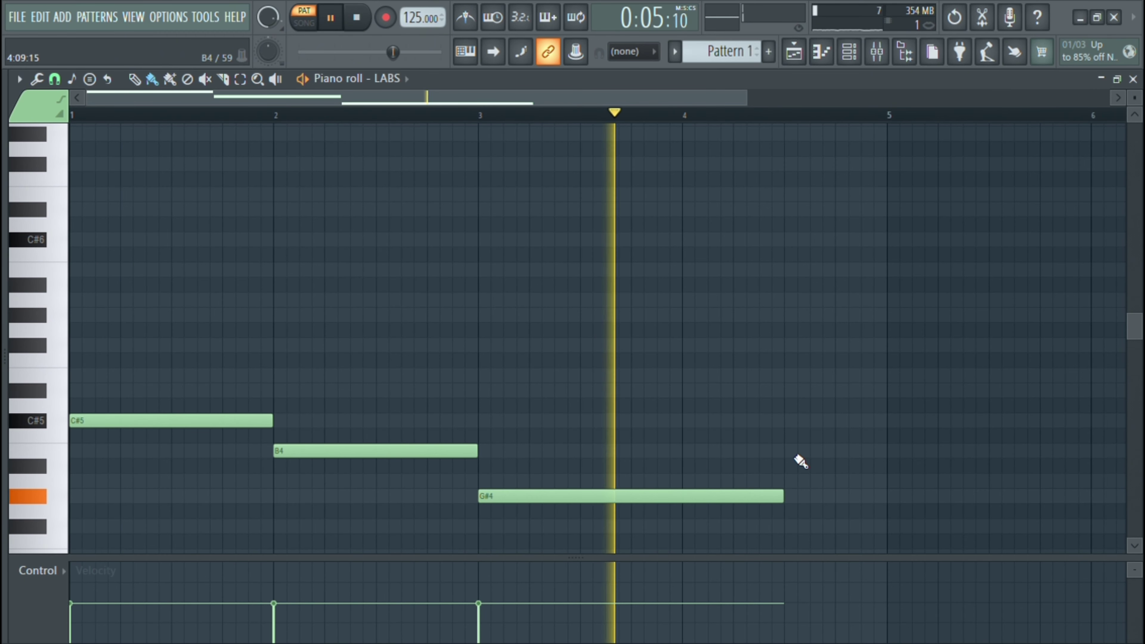
click(826, 484)
drag(990, 479, 883, 497)
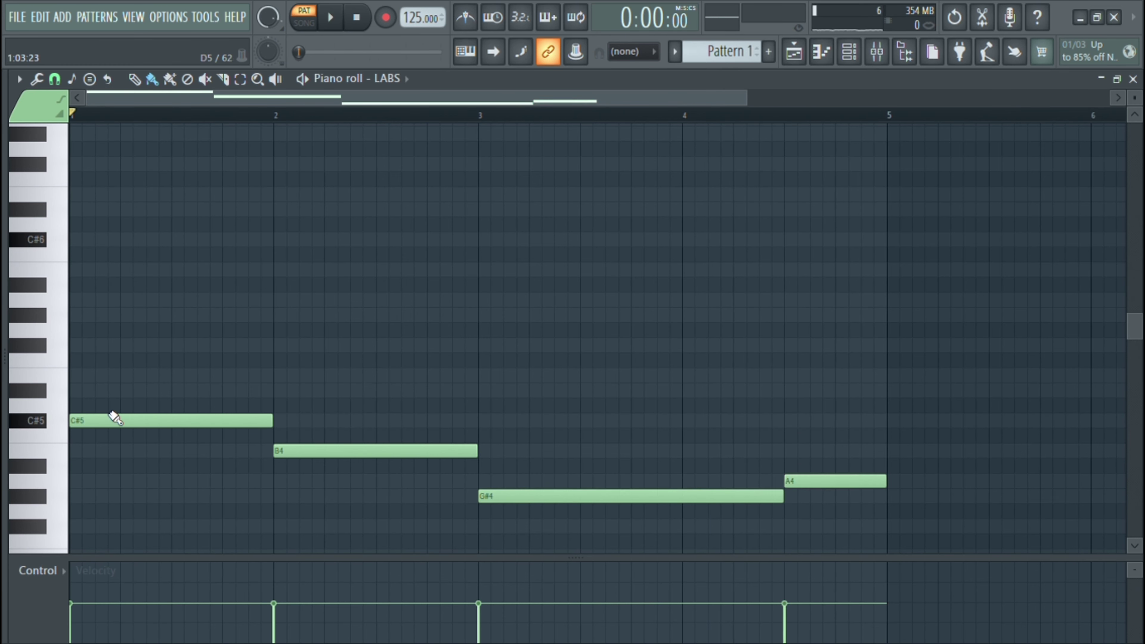
Step: Stack E5, G#5 and B5 notes above the C#5 note in bar 1, auditioning the chord in playback
key(space)
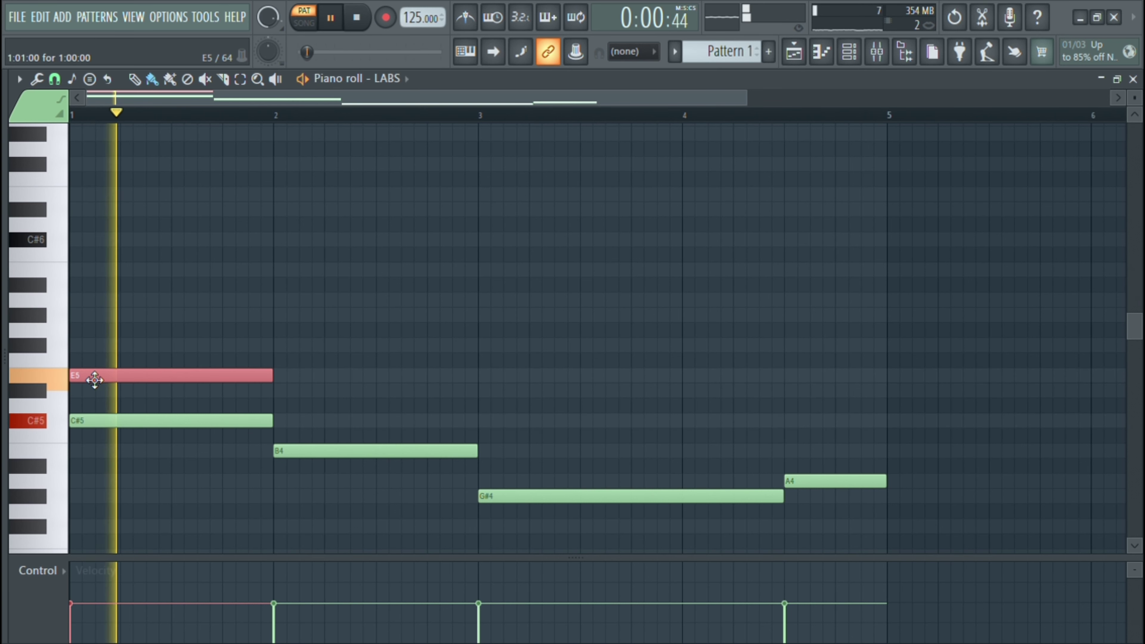
key(space)
click(84, 283)
key(space)
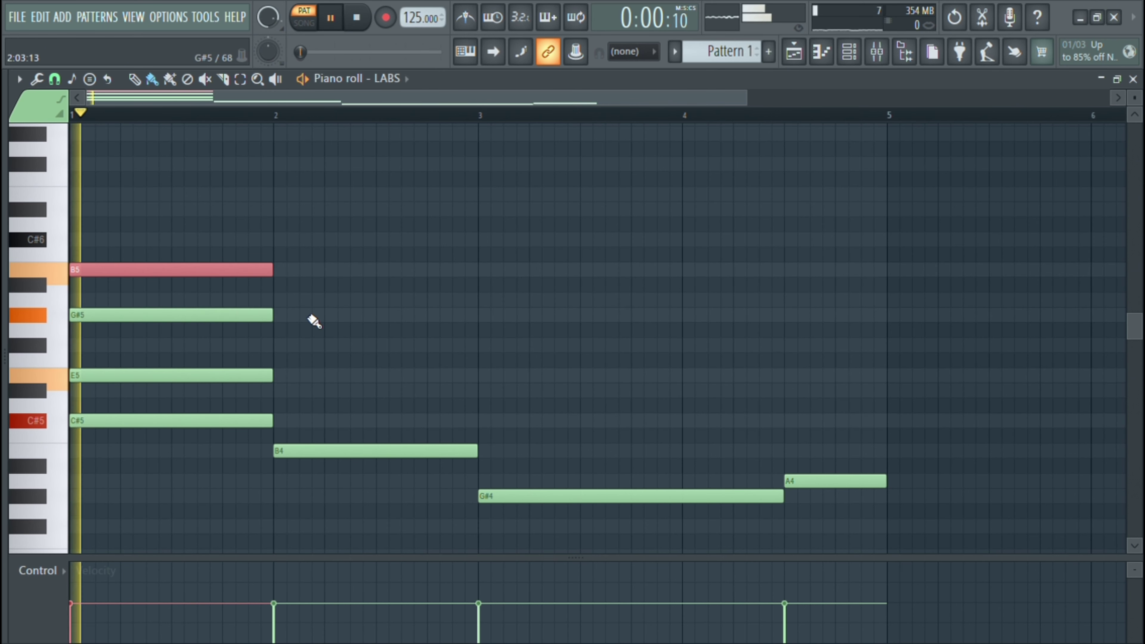
Step: Stack D#5, F#5 and A5 notes above the B4 note in bar 2
click(282, 391)
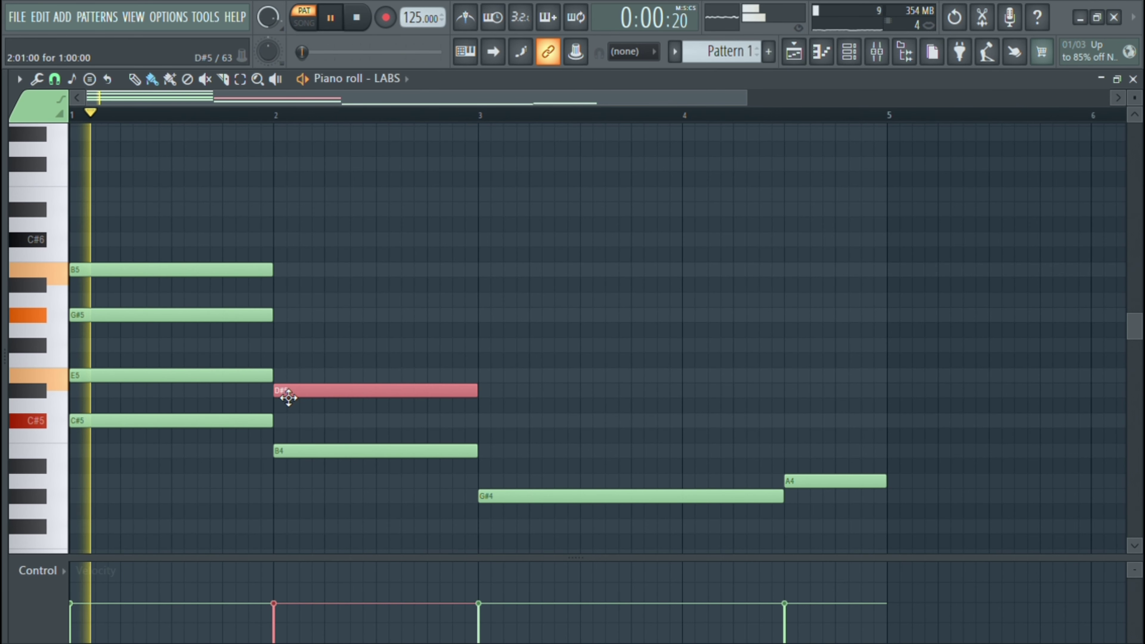
click(284, 345)
click(283, 302)
key(space)
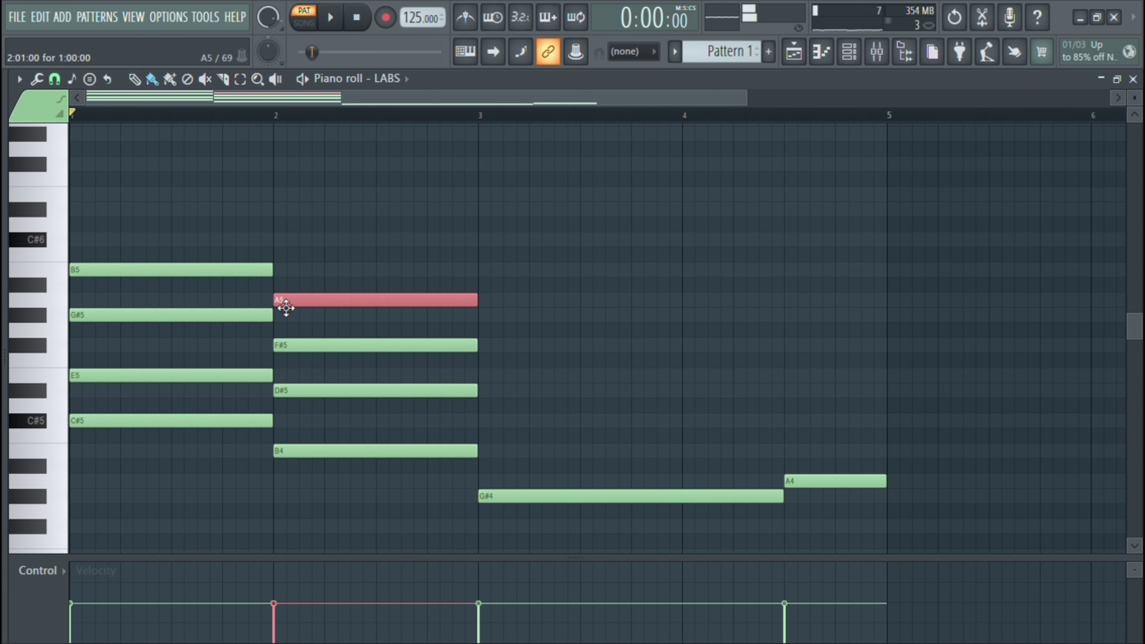
Step: Stack B4, D#5 and F#5 notes above the G#4 note starting at bar 3, matching its length
click(526, 500)
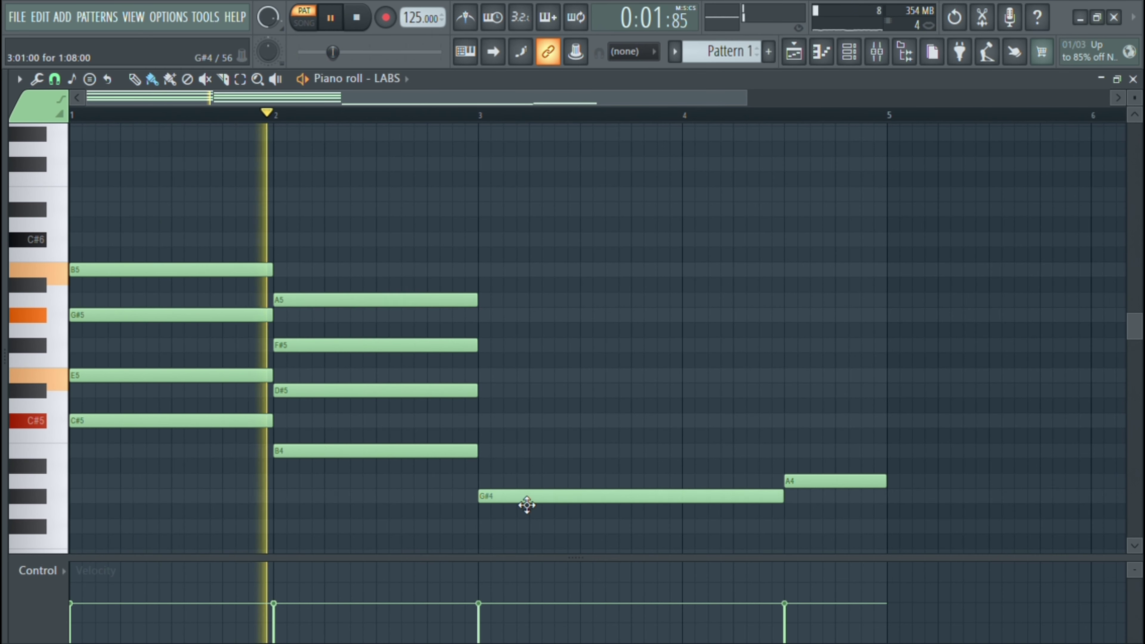
click(491, 451)
key(space)
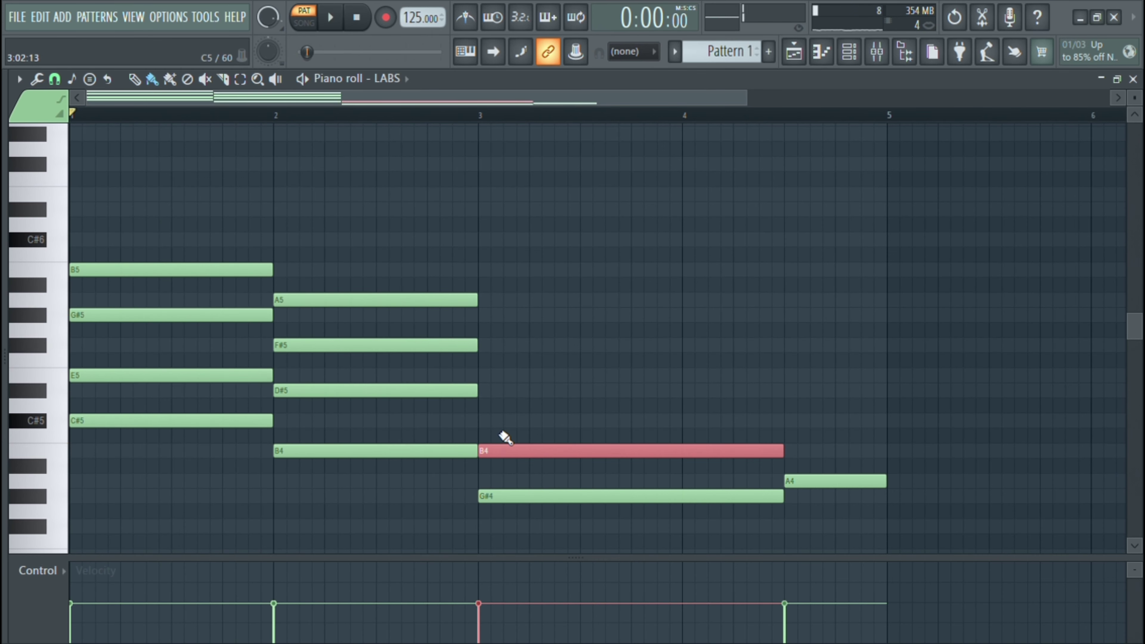
click(489, 391)
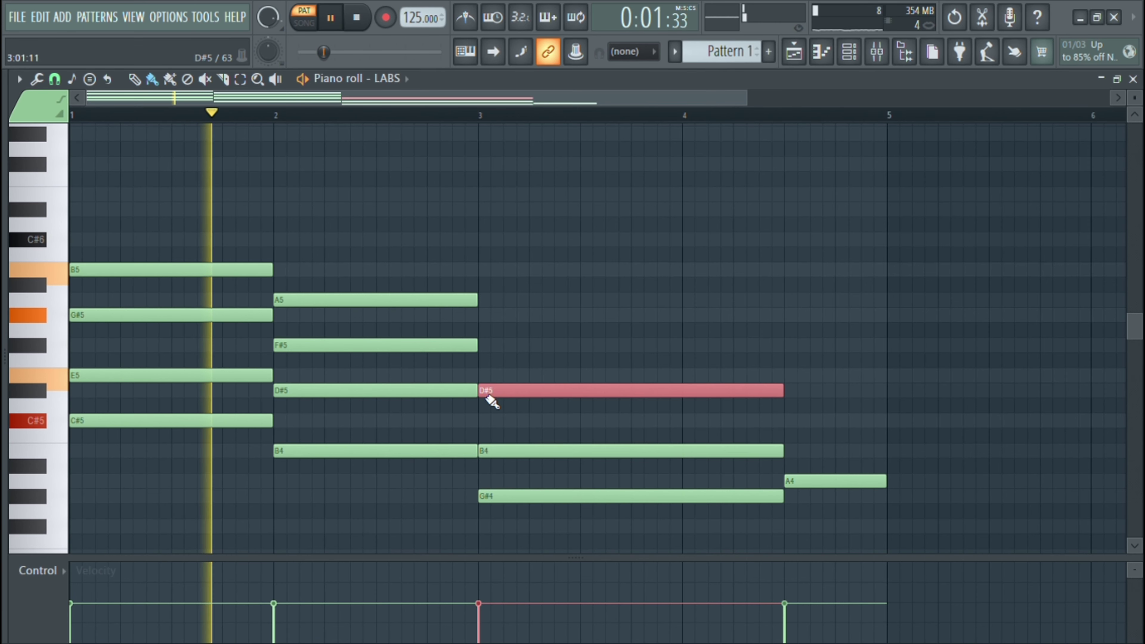
click(491, 345)
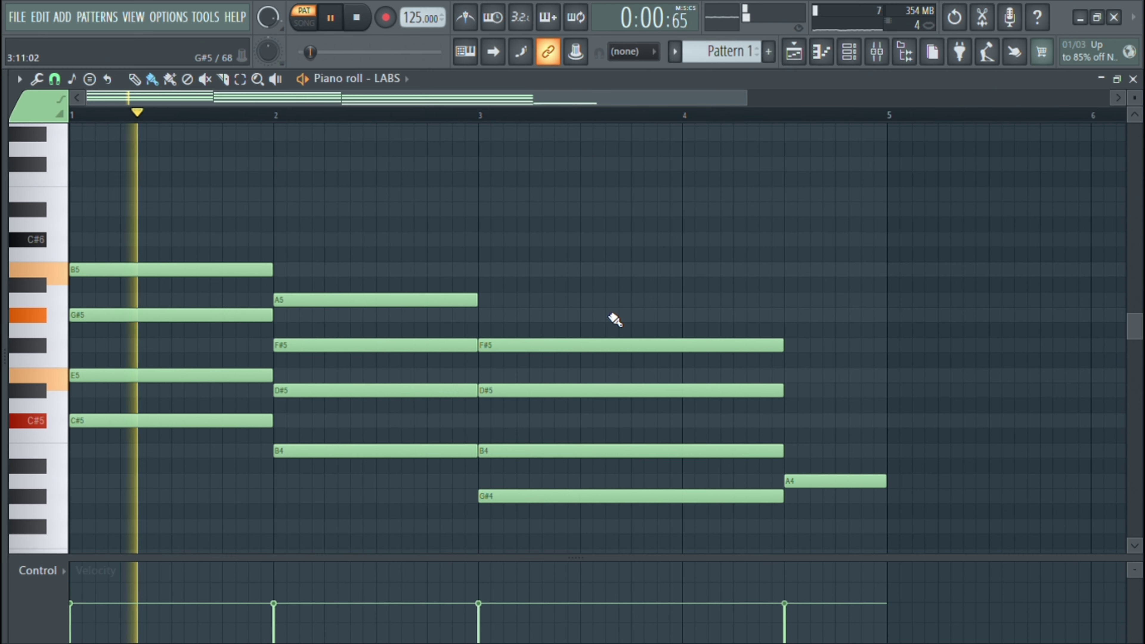
Step: Delete the F#5, D#5 and B4 notes above the G#4 note starting at bar 3
right_click(595, 346)
right_click(591, 391)
right_click(585, 452)
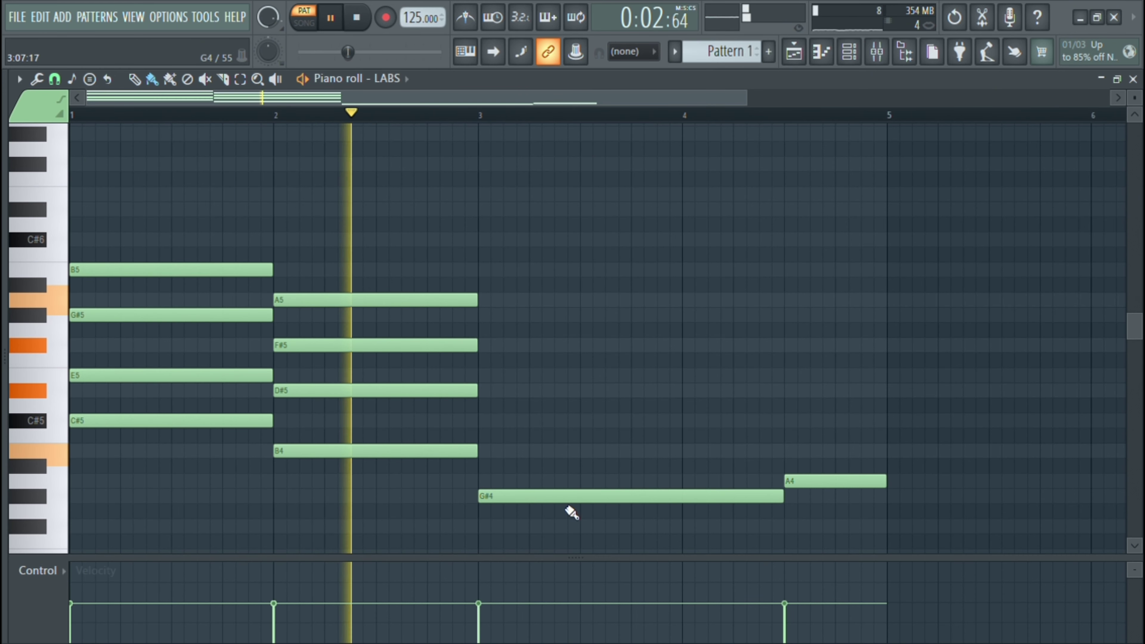
Step: Raise the long G#4 note at bar 3 to A4 and stack C#5, E5 and G#5 notes above it
drag(571, 497, 573, 486)
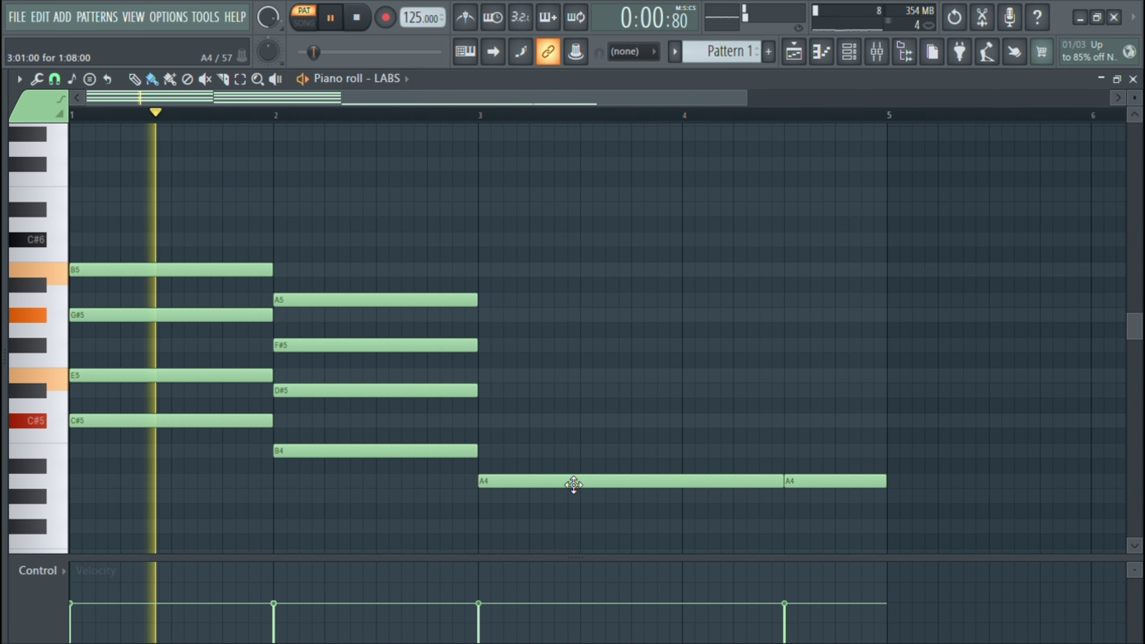
click(490, 420)
click(488, 377)
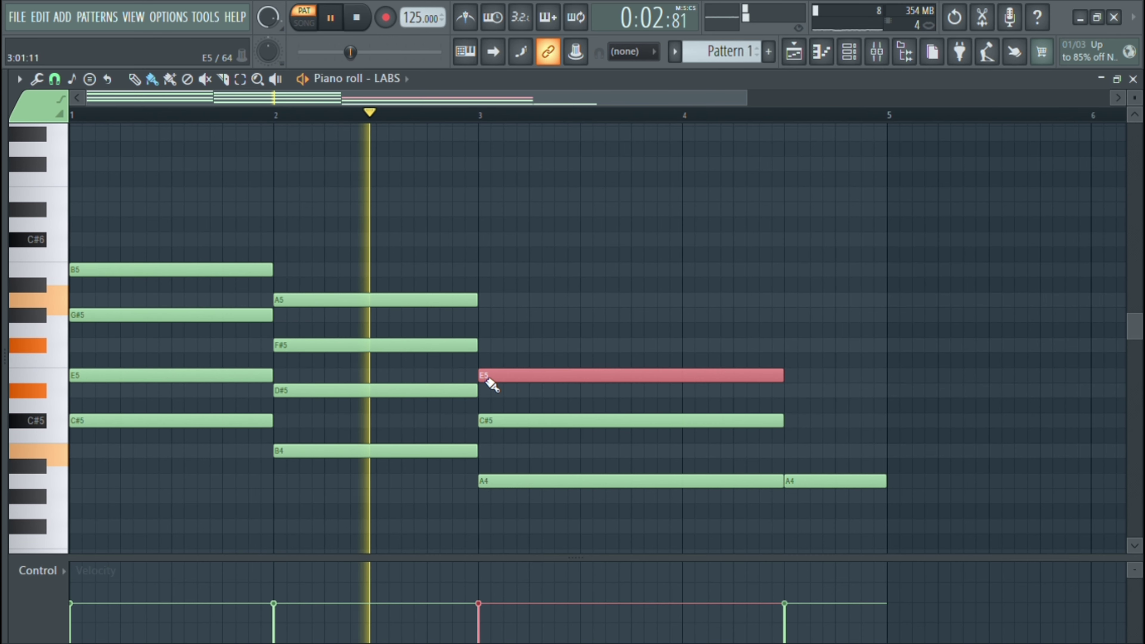
click(487, 330)
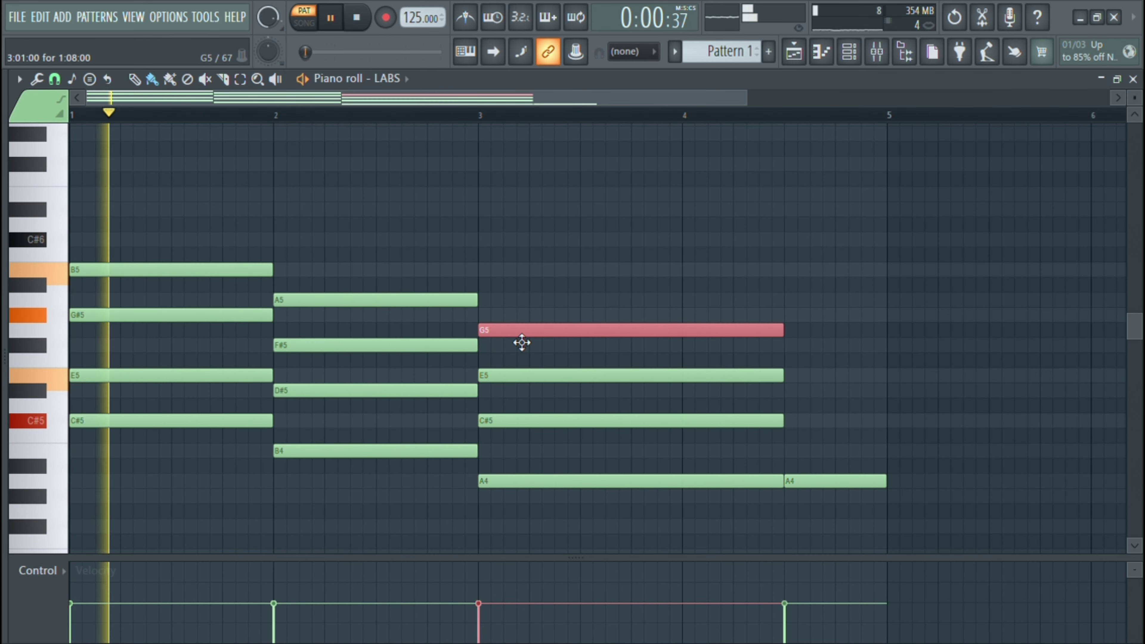
drag(522, 343, 523, 328)
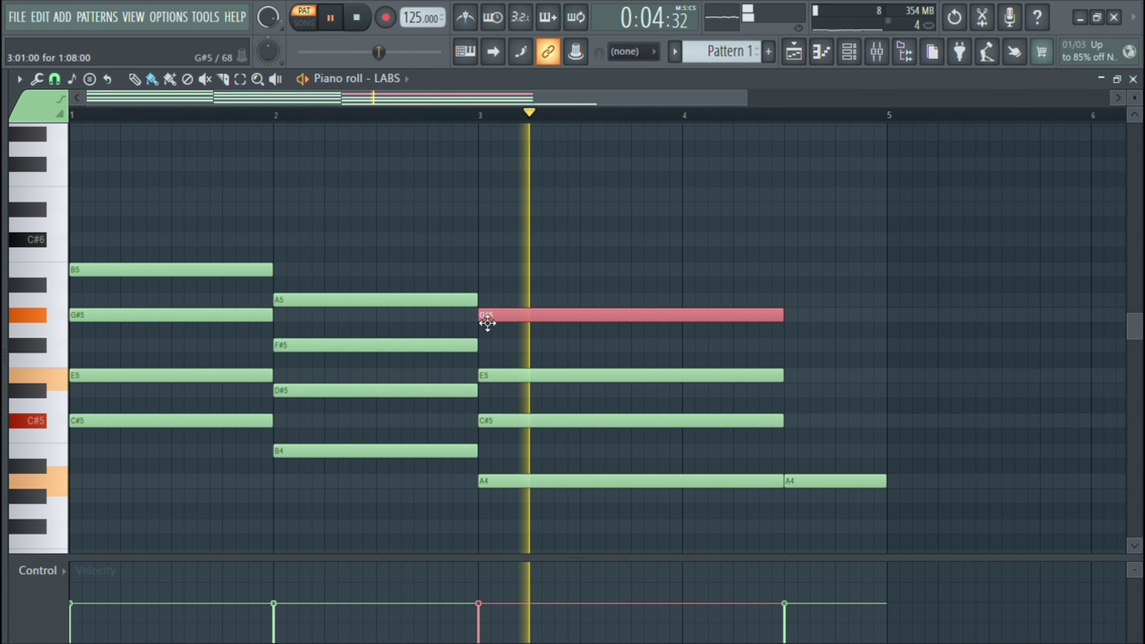
Step: Lower the short A4 note at the end of bar 4 to G#4 and stack B4, D#5 and F#5 above it
drag(864, 481, 864, 501)
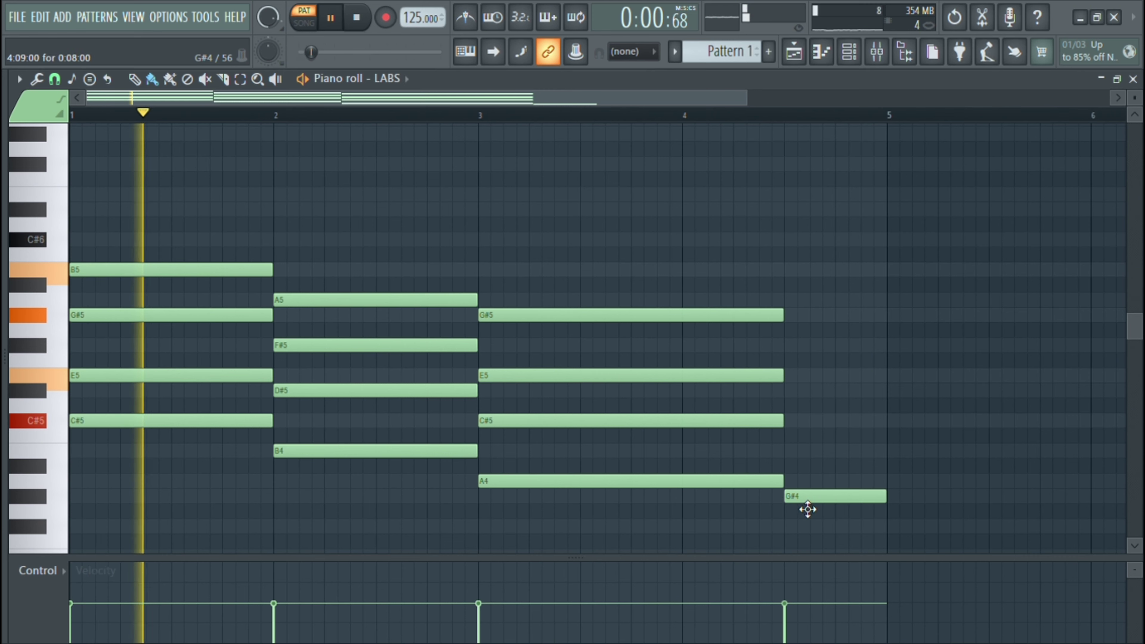
click(833, 452)
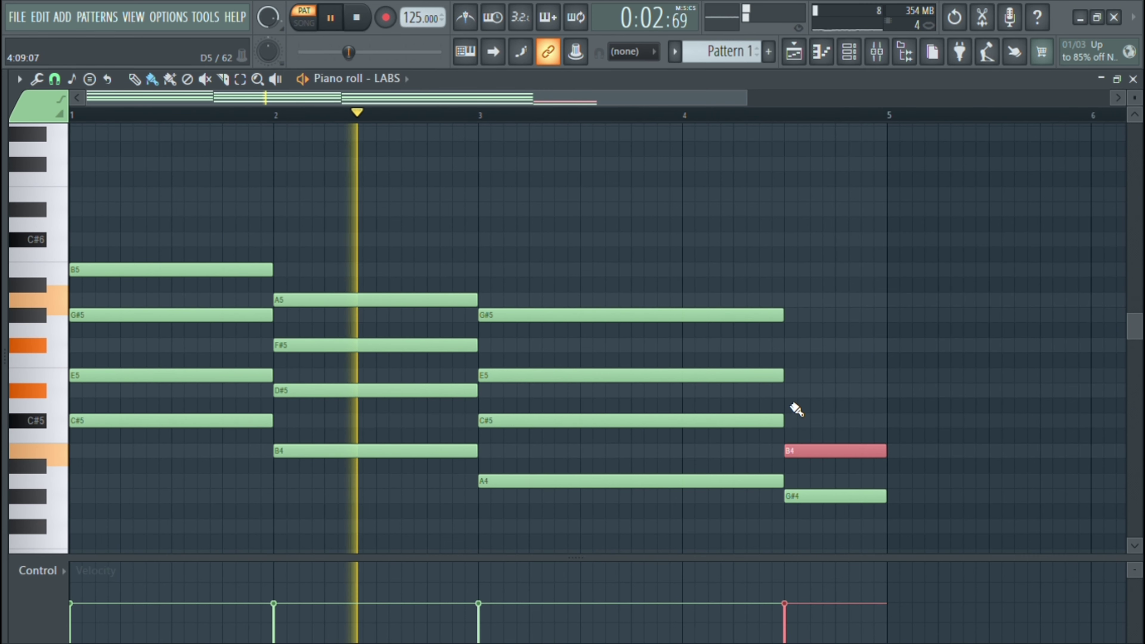
click(794, 391)
click(801, 346)
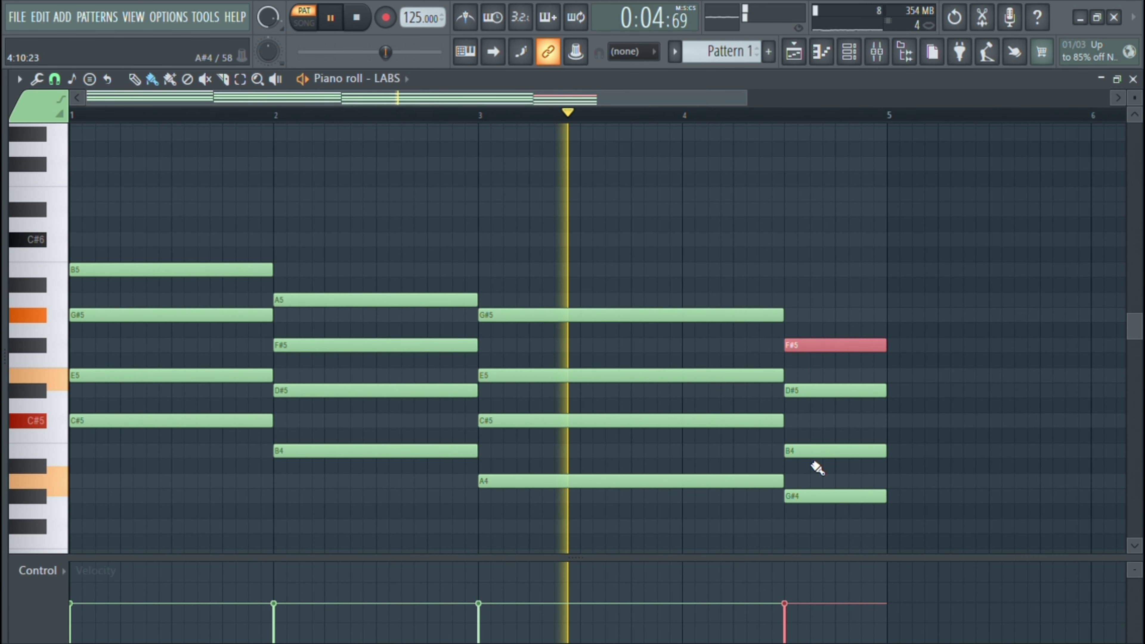
Step: Transpose the short G#4 note in the last chord up one octave to G#5
right_click(792, 499)
click(793, 500)
key(ctrl+Up)
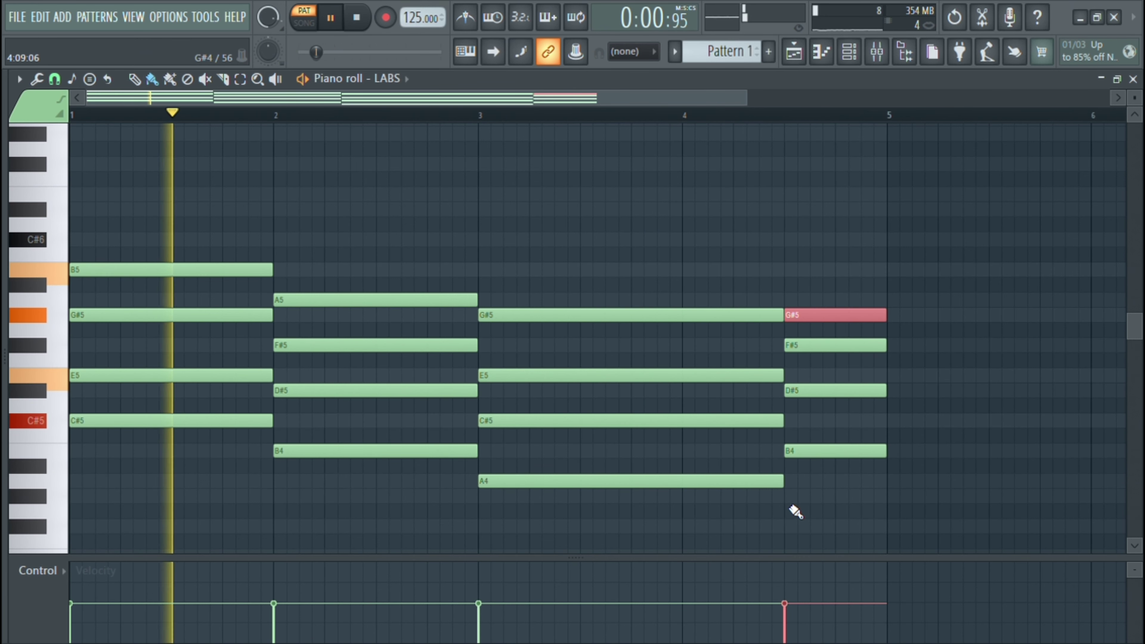
ctrl+click(790, 506)
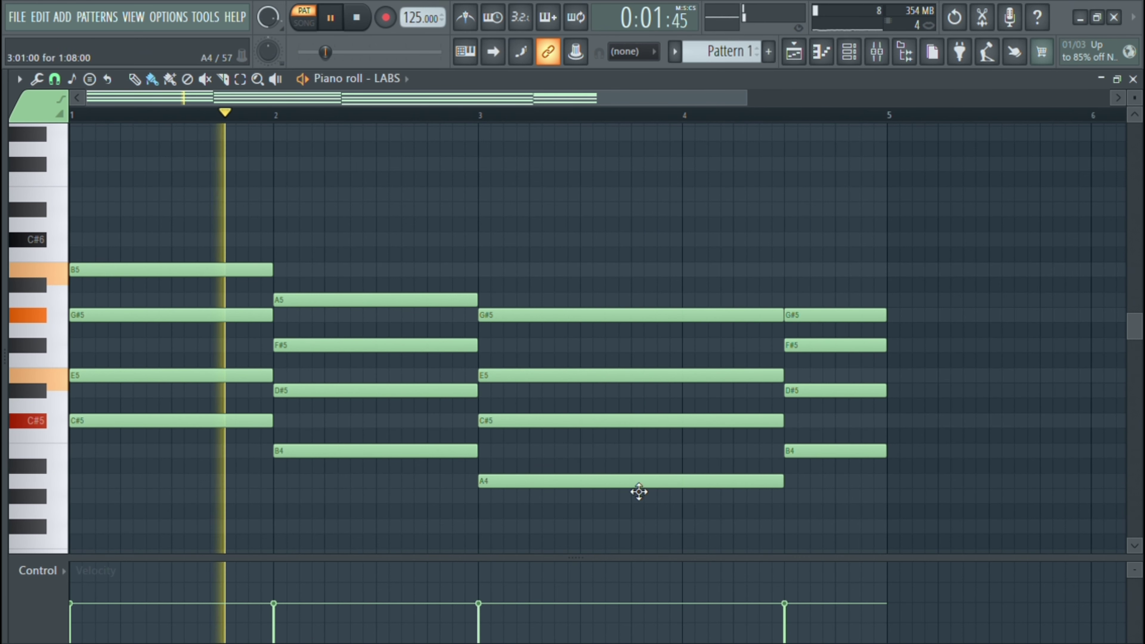
Step: Add a D#5 note to the bar 1 chord at 37% velocity and enlarge the velocity lane
click(86, 392)
click(79, 615)
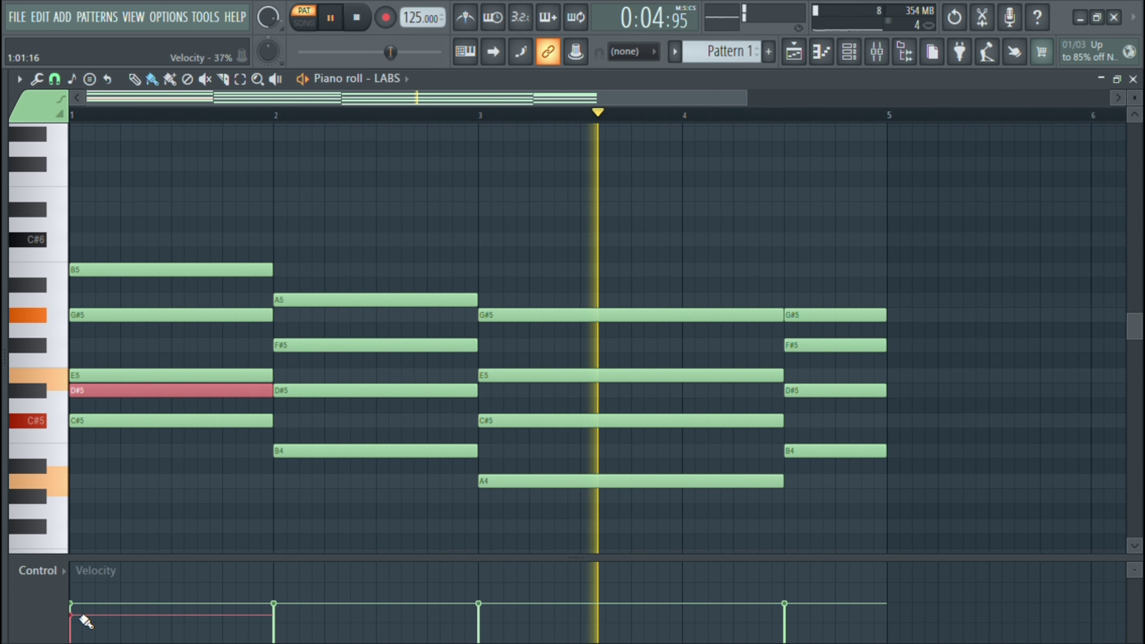
click(183, 539)
drag(184, 559, 203, 432)
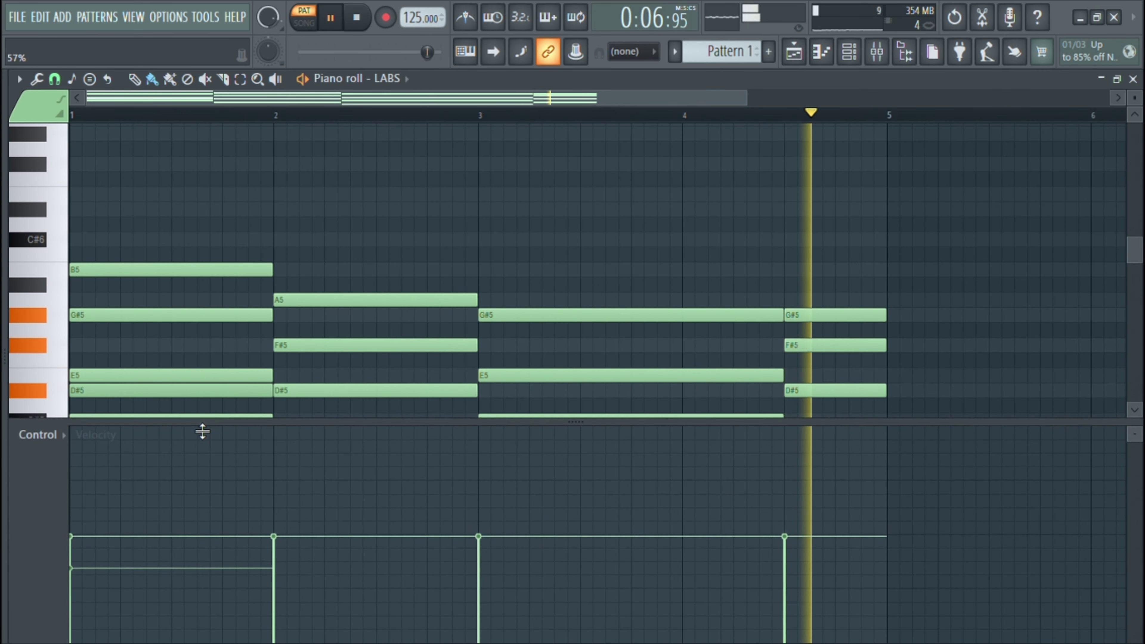
Step: Raise all note velocities to one even level and move the D#5 note in bar 1 up to A5
key(space)
drag(71, 474, 892, 475)
key(space)
drag(496, 422, 478, 497)
drag(244, 392, 238, 303)
key(space)
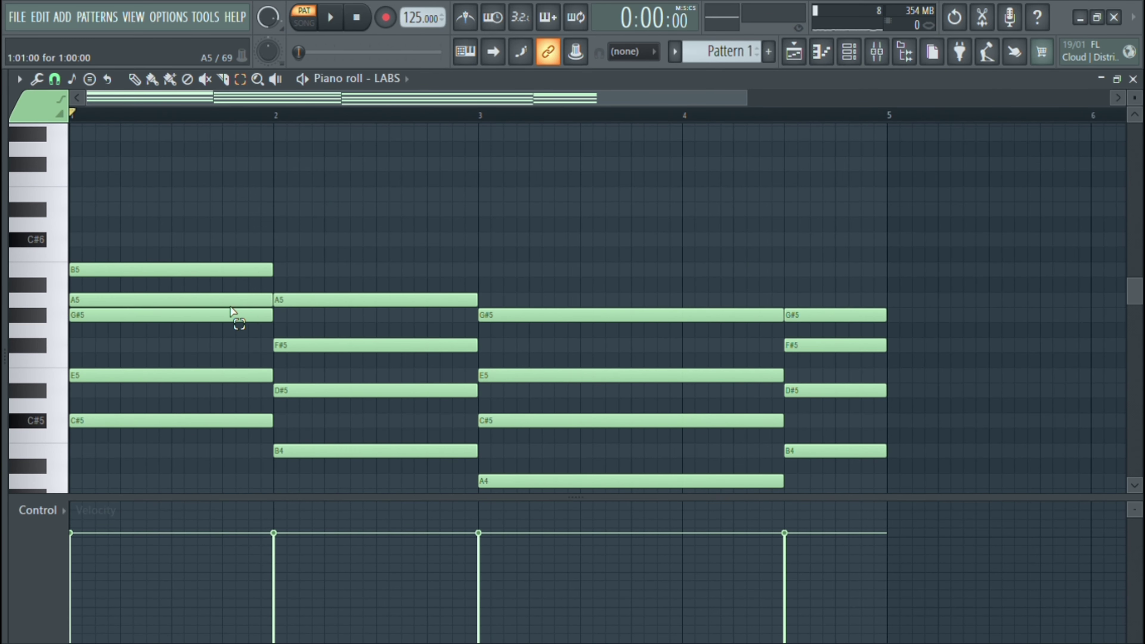
Step: Add a G#5 note in bar 2 and a long A5 note at bar 3, giving the extra chord notes a lower velocity
click(288, 315)
ctrl+click(288, 315)
click(495, 313)
click(495, 300)
ctrl+click(495, 300)
click(492, 592)
key(space)
key(space)
key(ctrl+d)
Step: Add a short A4 note to the last chord and set its velocity to 41%
click(803, 488)
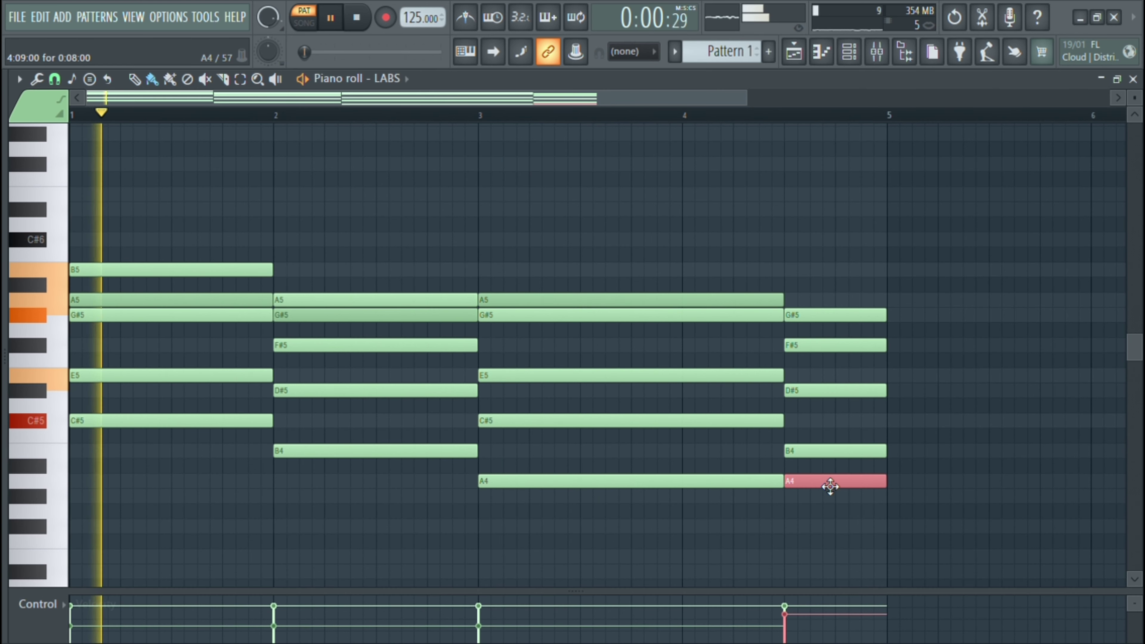
drag(781, 641, 795, 635)
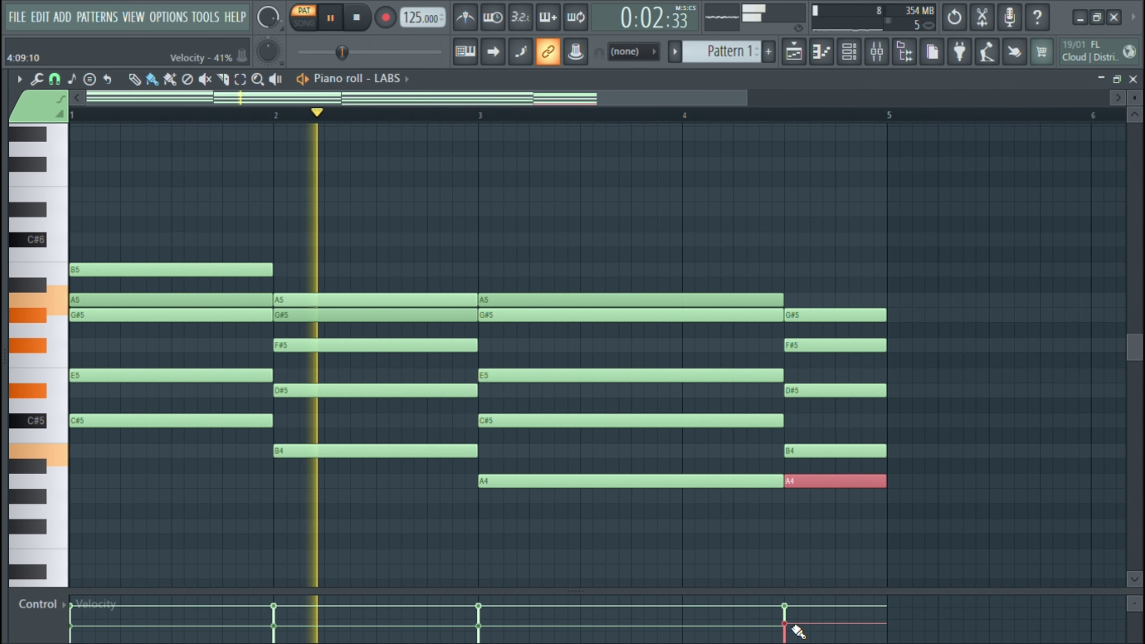
ctrl+click(436, 543)
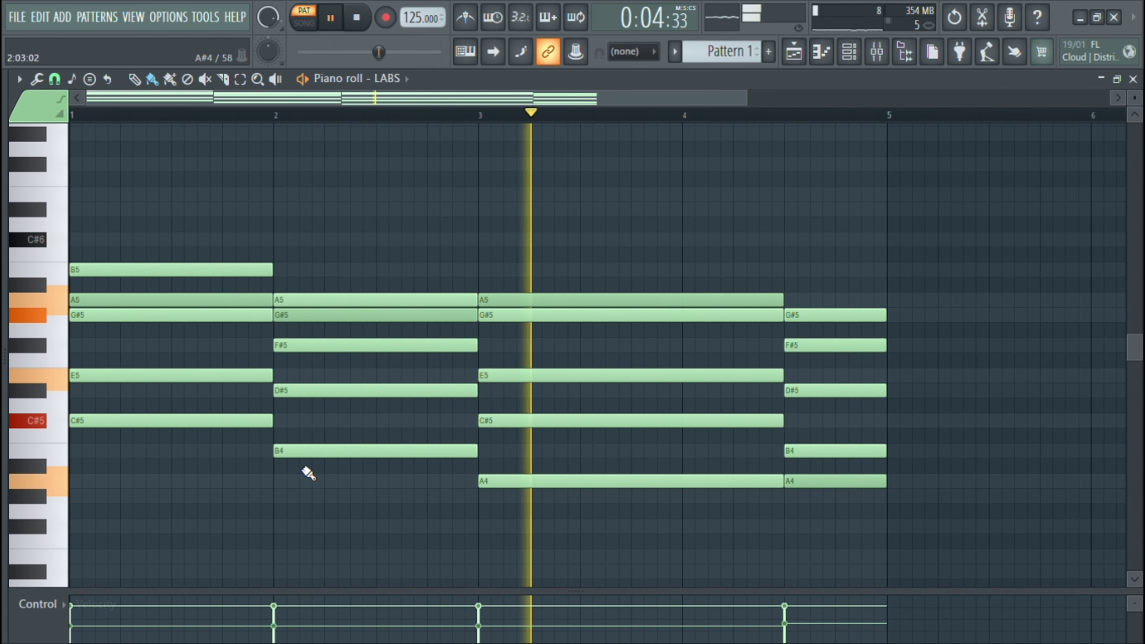
Step: Add bass notes C#4, B3, A3 and G#3 under the four chords, each matching its chord's length
scroll(216, 451, down, 3)
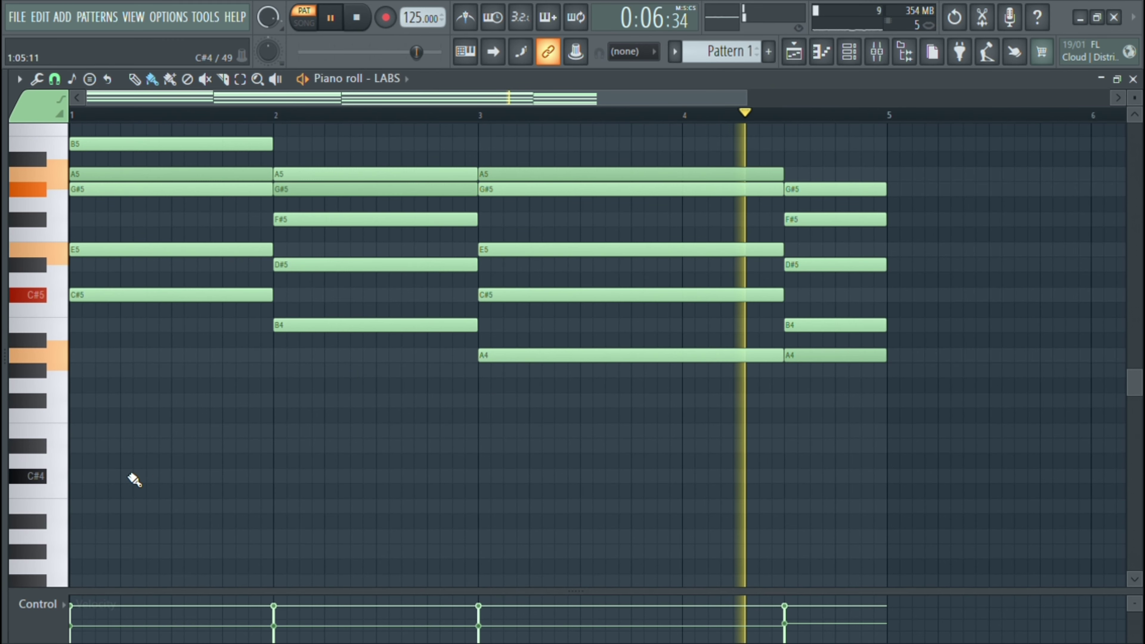
click(86, 478)
ctrl+click(368, 308)
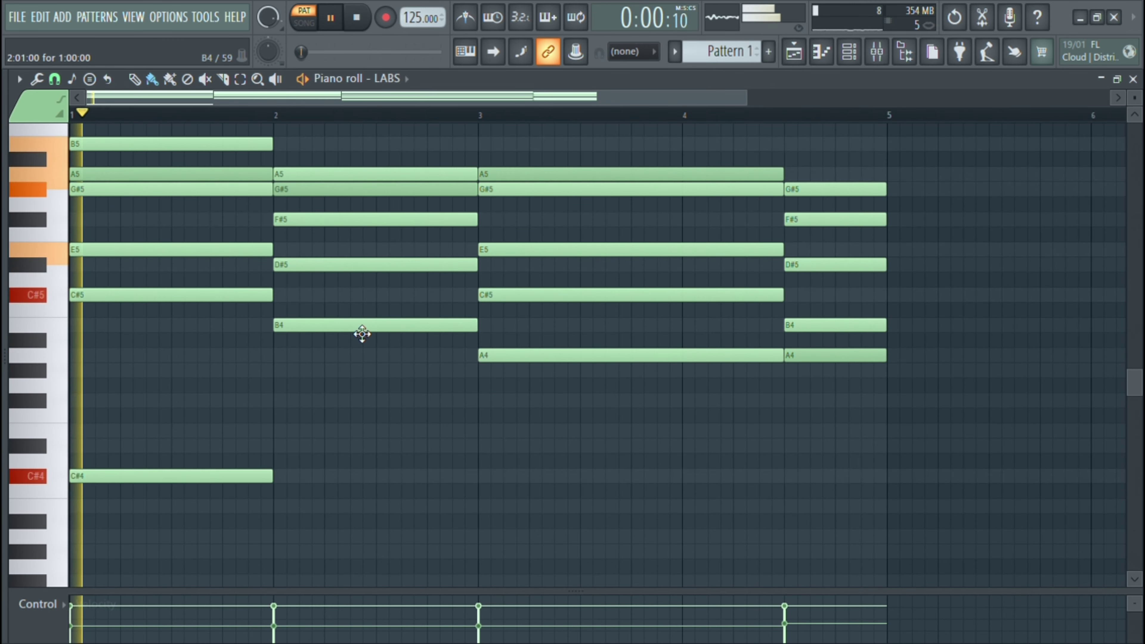
click(298, 505)
ctrl+click(491, 367)
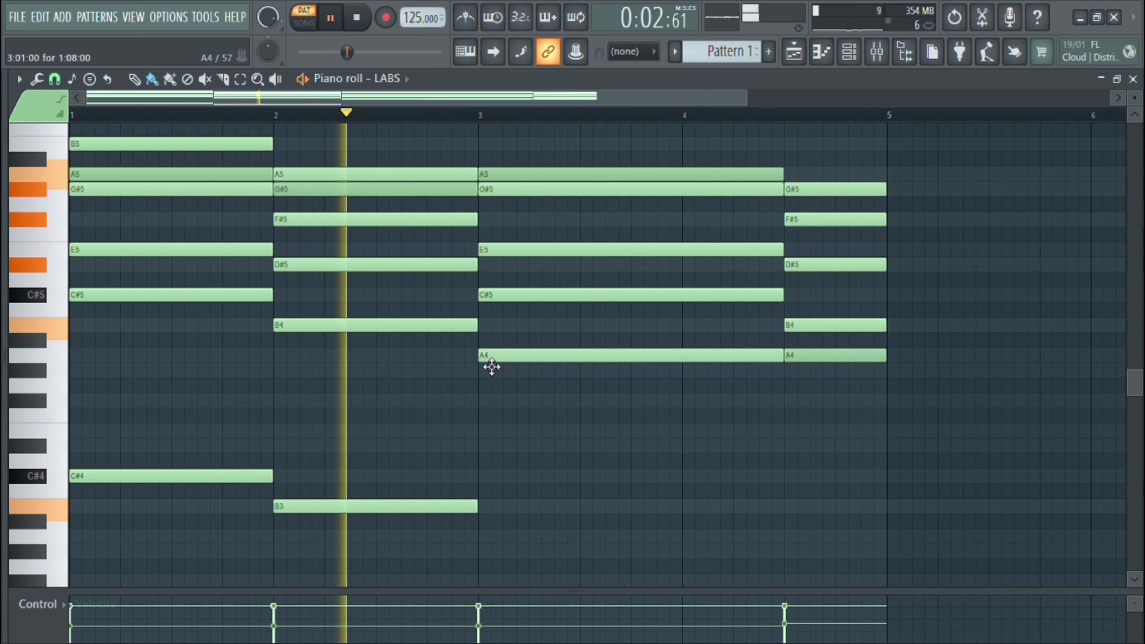
click(488, 536)
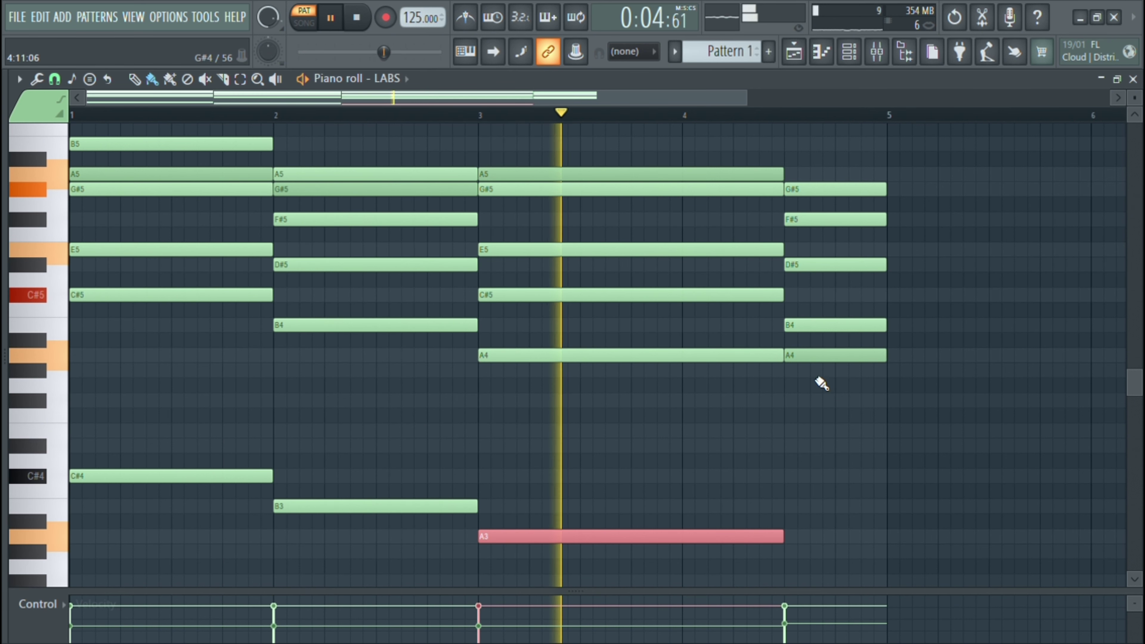
ctrl+click(843, 201)
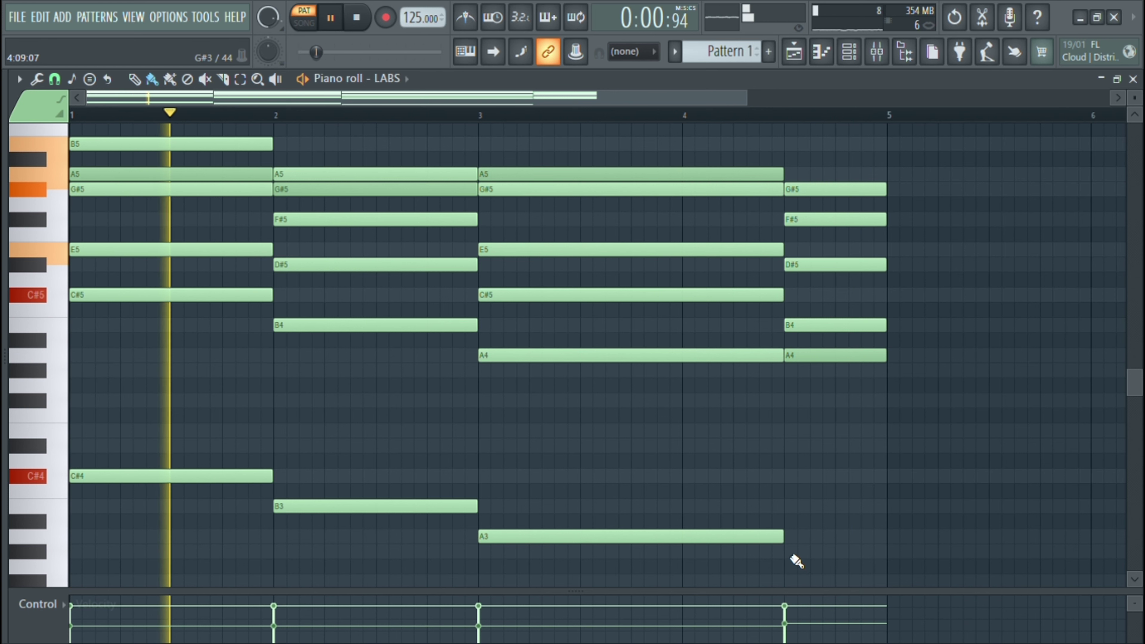
click(796, 555)
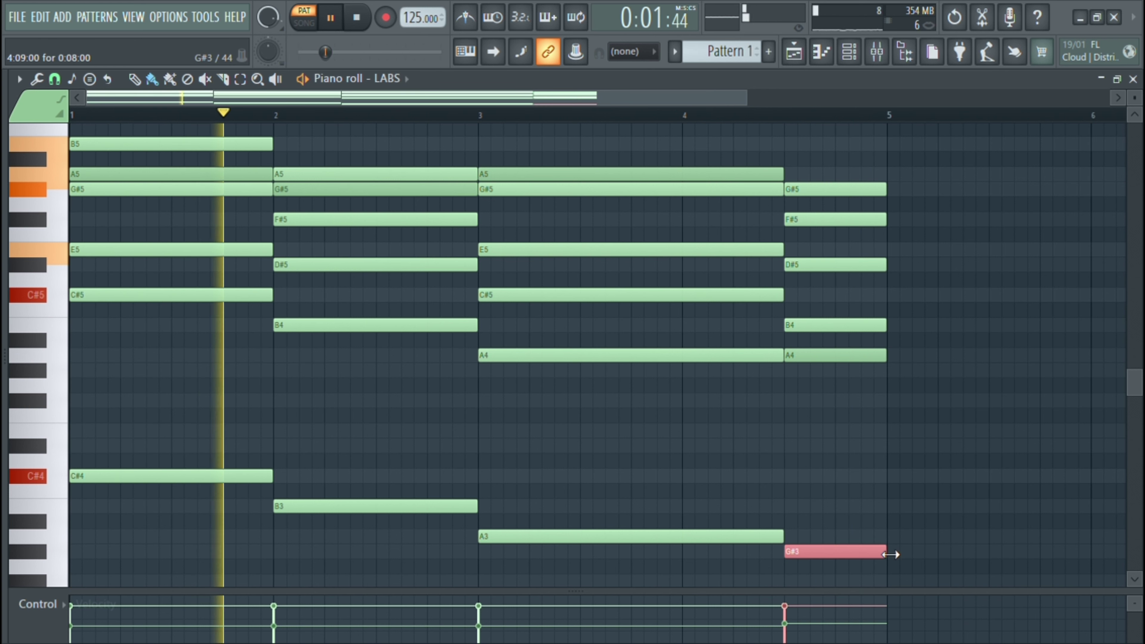
right_click(840, 486)
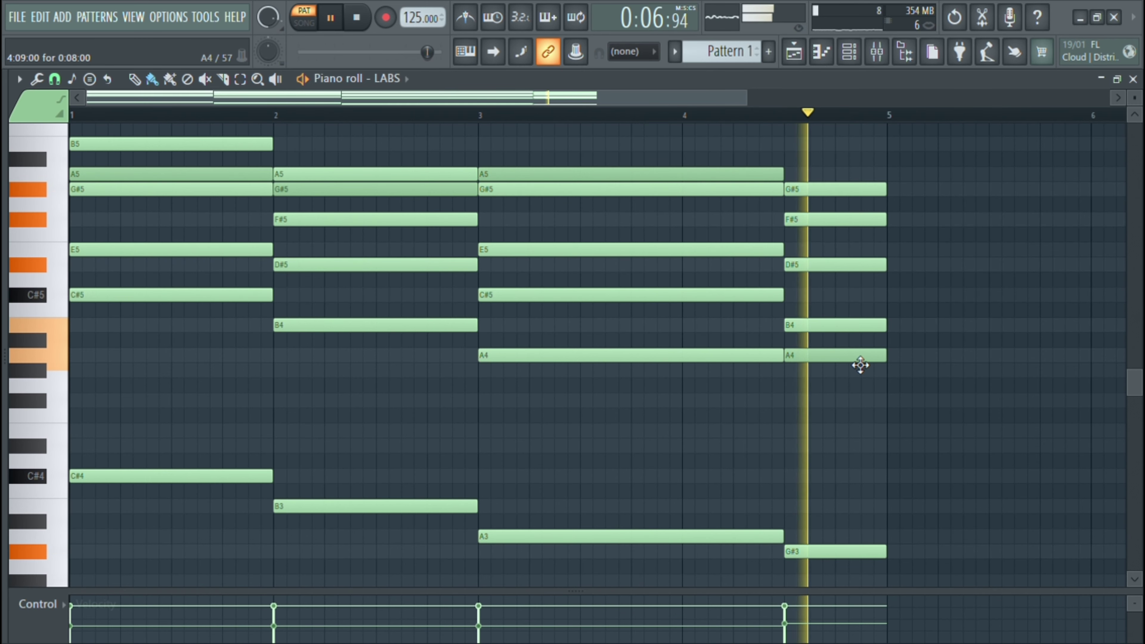
Step: Transpose the short G#3 bass note under the last chord up one octave to G#4
scroll(634, 342, up, 4)
scroll(632, 341, down, 4)
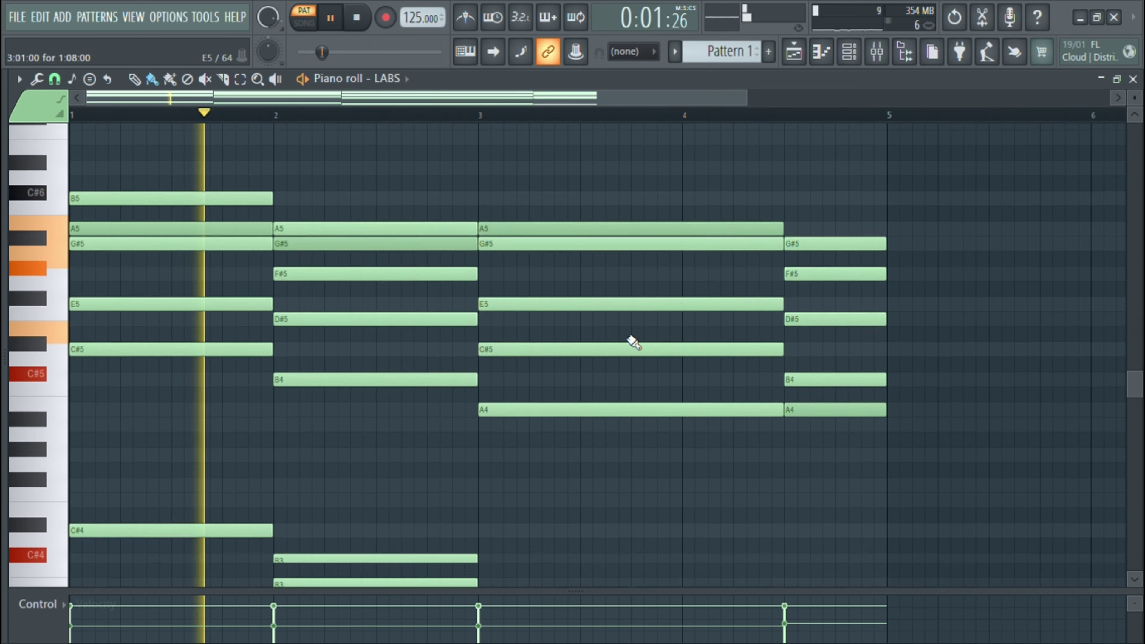
ctrl+click(836, 543)
key(ctrl+Up)
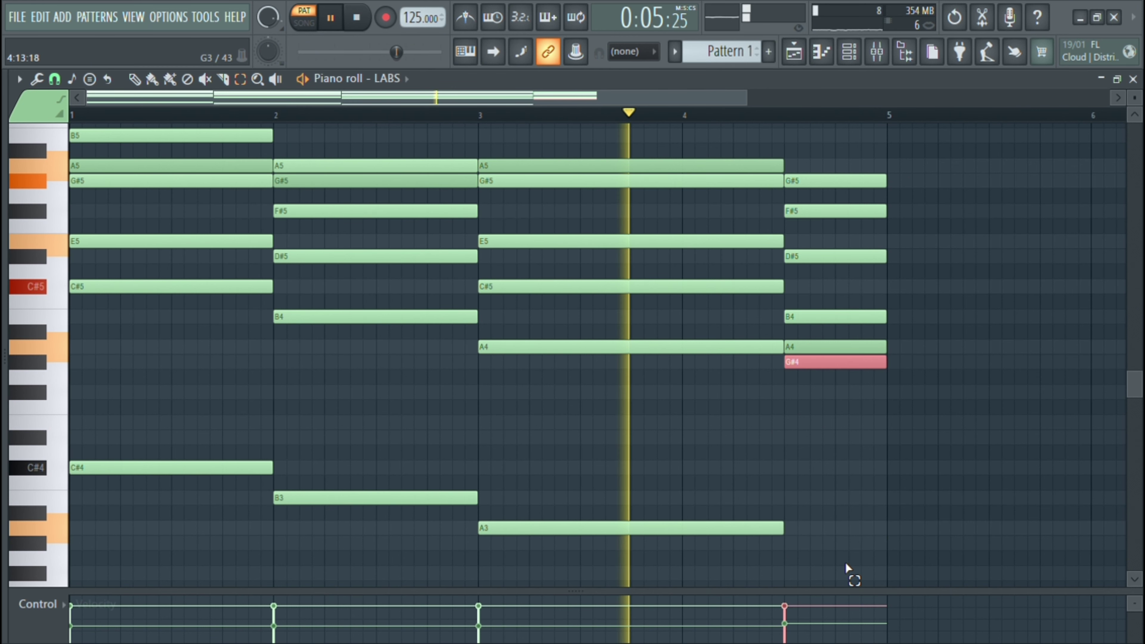
Step: Transpose the bass note under the last chord to B3 and deselect it
key(ctrl+Down)
key(Up)
key(Up)
key(Up)
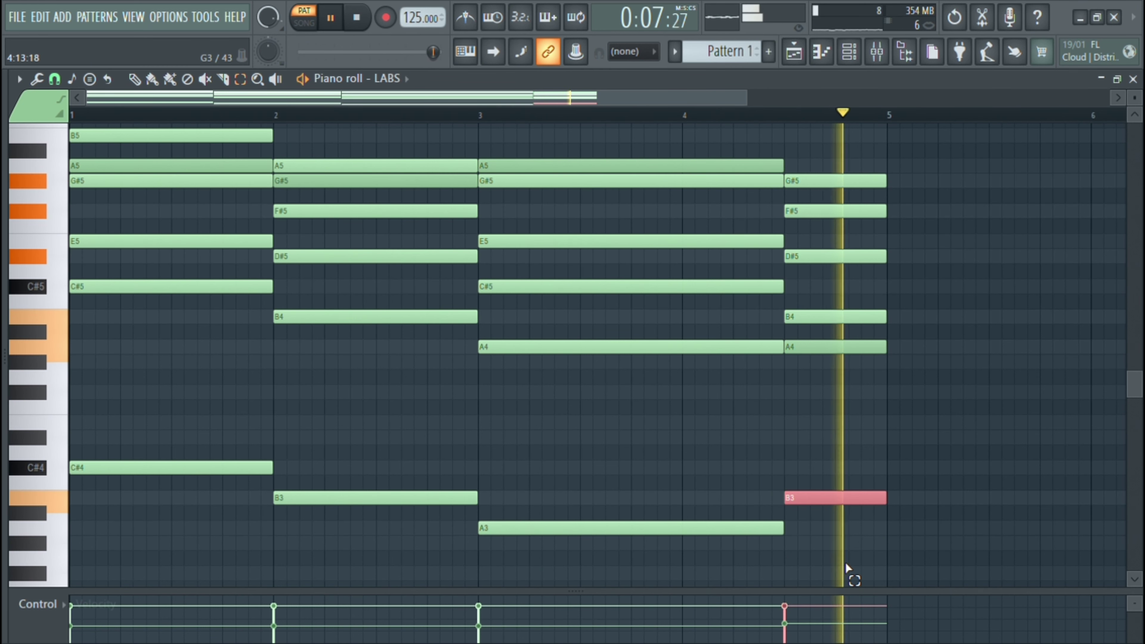
key(ctrl+d)
scroll(487, 428, up, 2)
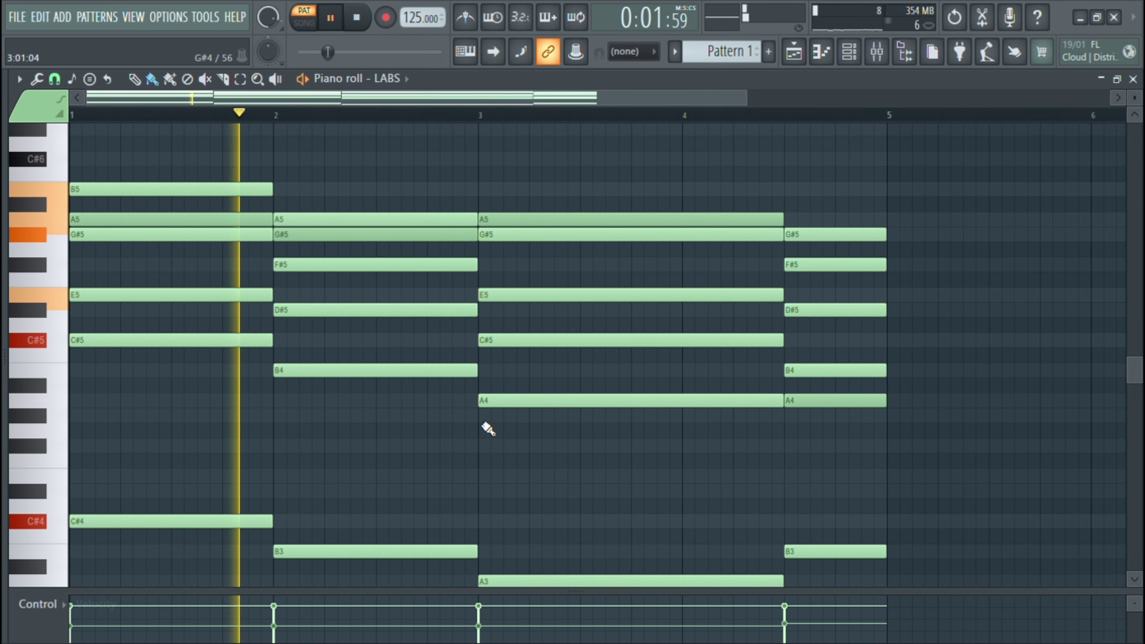
key(space)
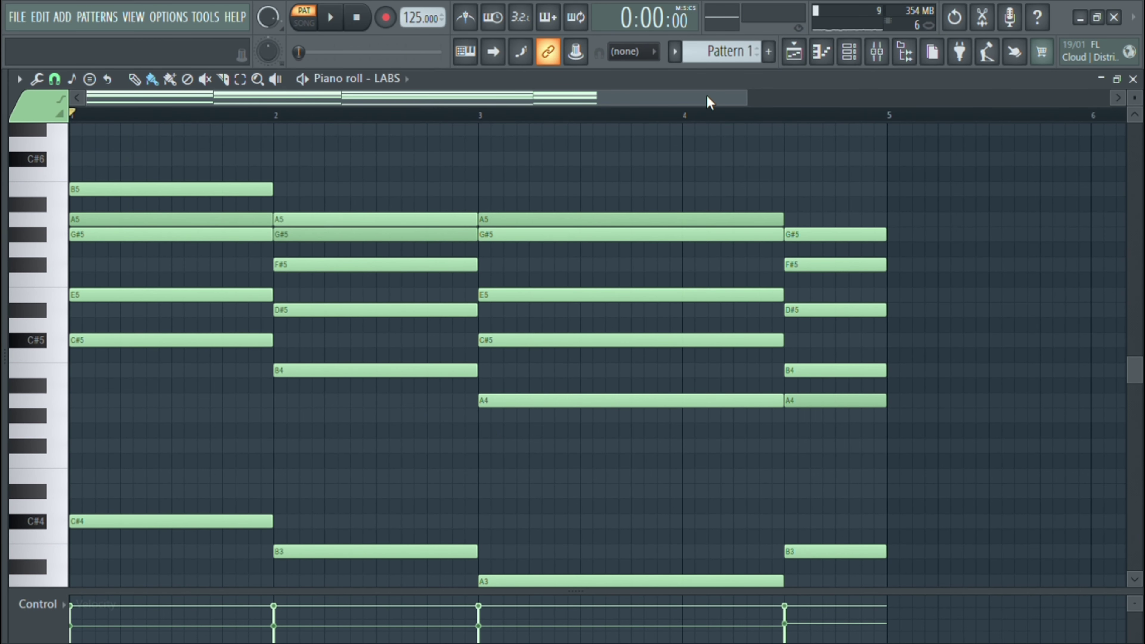
Step: Select the main notes of the chords, leaving out tension and bass notes, and stagger their starts slightly
drag(234, 232, 248, 342)
ctrl+shift+click(322, 220)
drag(334, 265, 402, 372)
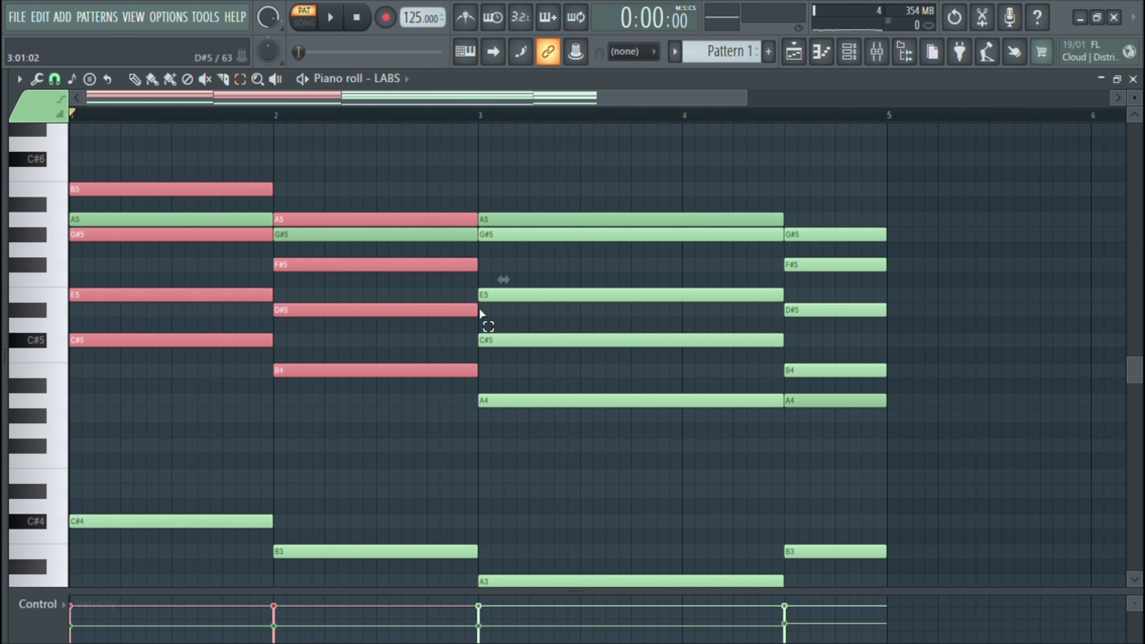
drag(548, 235, 721, 401)
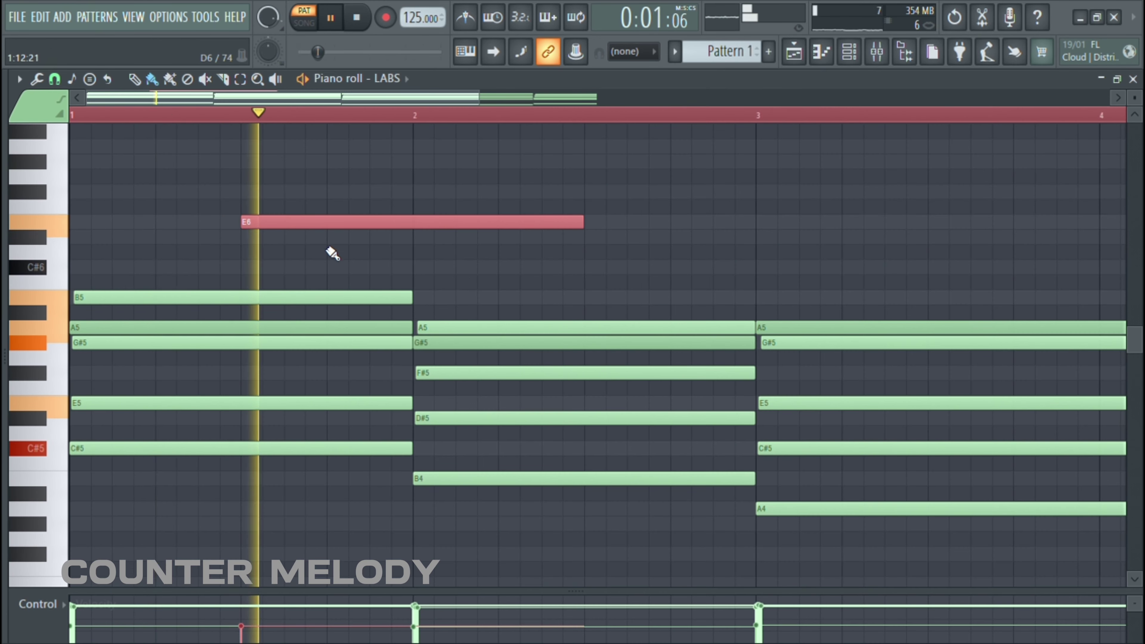
Step: Add descending counter-melody notes D#6 and C#6 after the E6 in bar 1, ending at bar 2
click(292, 237)
click(381, 267)
key(space)
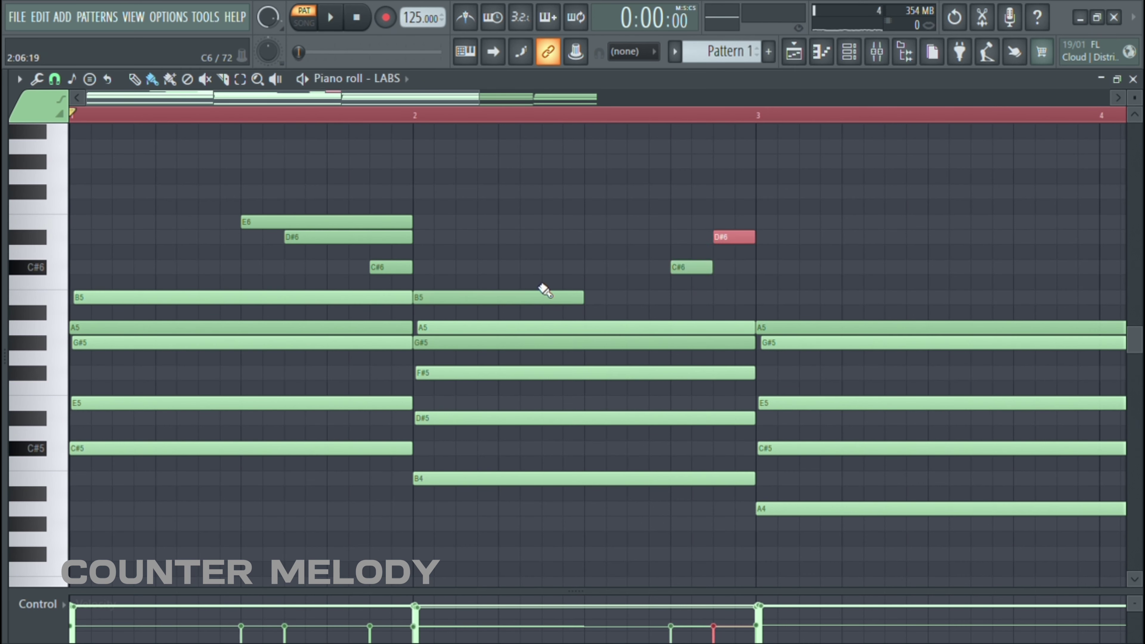
Step: Add counter-melody notes C#6 at the start of bar 3, D#6 ending at bar 4, and C#6 at bar 4
drag(756, 294, 756, 267)
drag(845, 273, 846, 221)
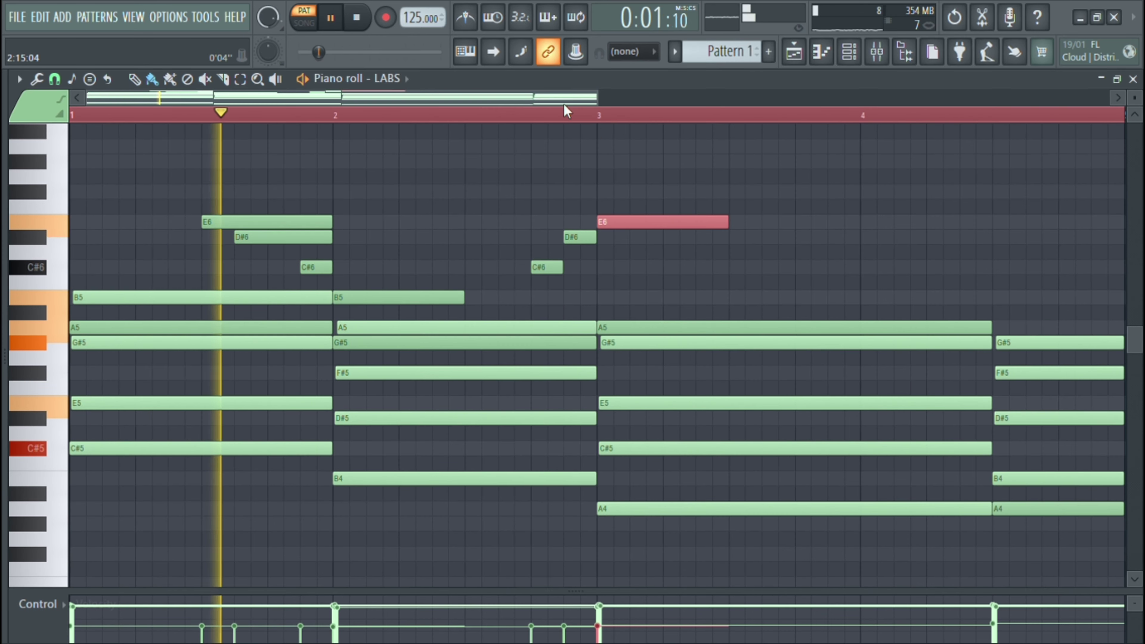
drag(563, 104, 649, 138)
click(631, 238)
click(697, 269)
drag(748, 238, 682, 237)
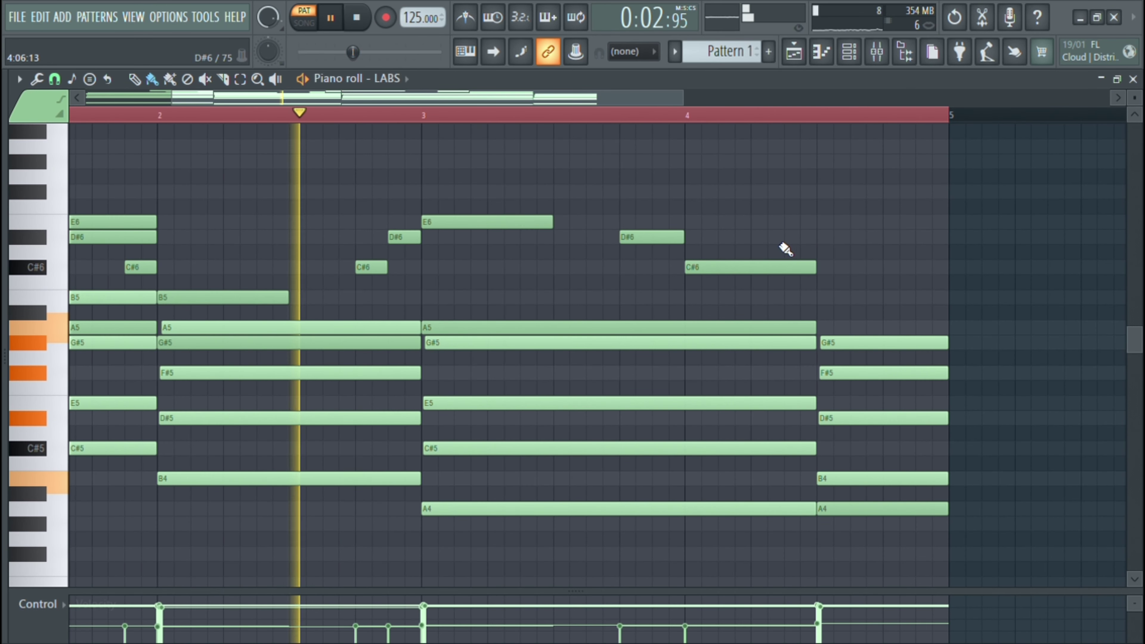
drag(510, 223, 505, 276)
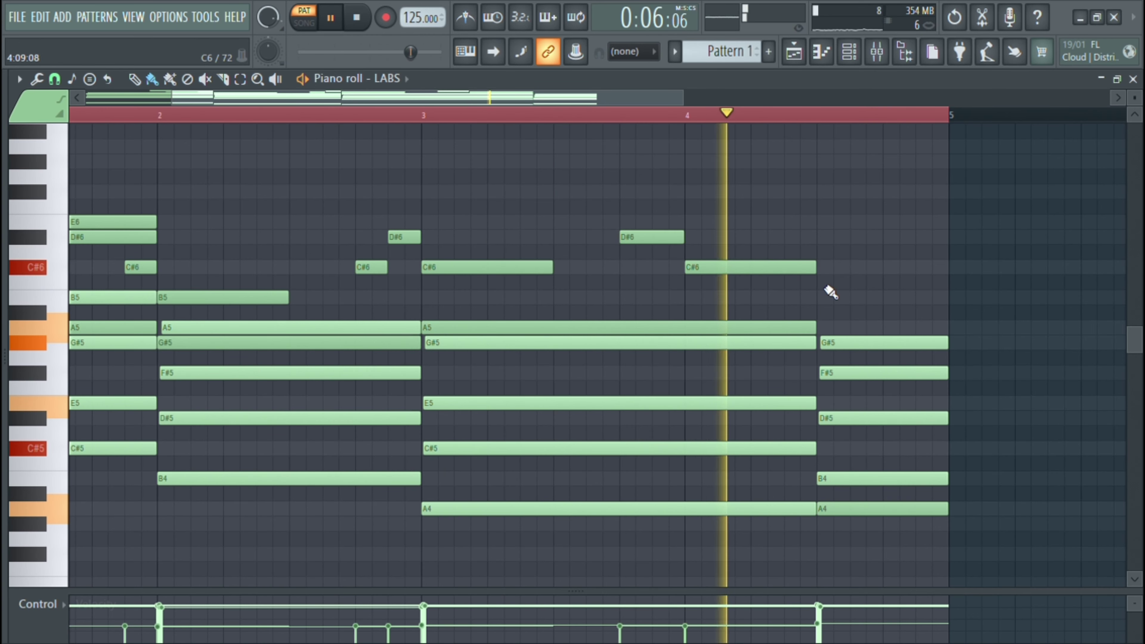
Step: Add a B5 counter-melody note over the last chord and delete that chord's A4 tension note
click(853, 307)
click(835, 299)
drag(515, 101, 448, 100)
right_click(1017, 509)
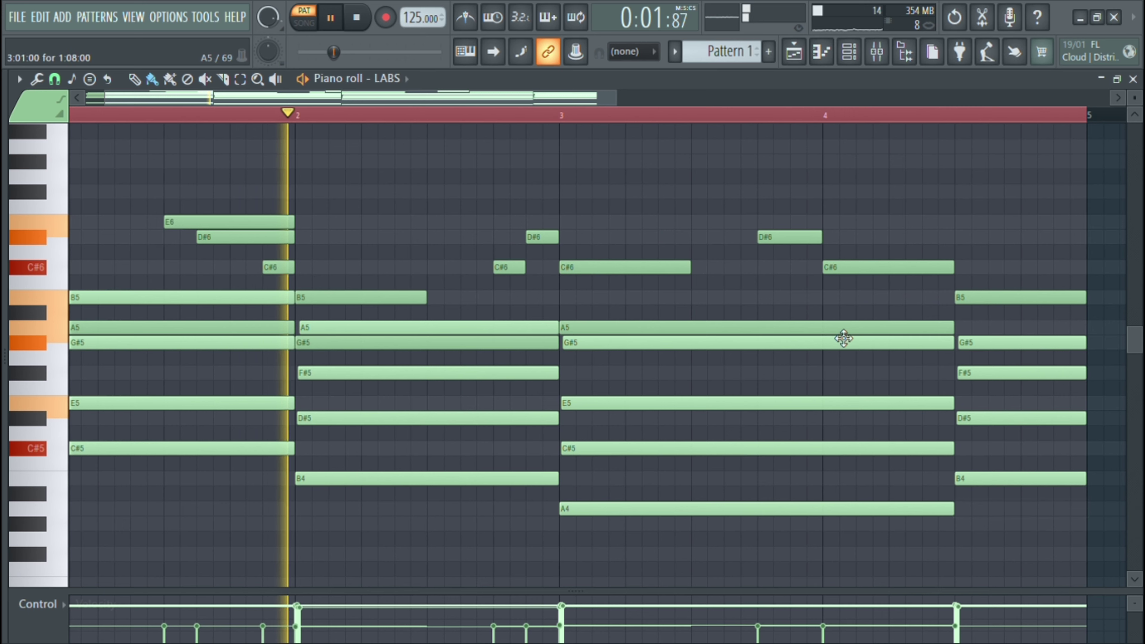
drag(554, 102, 466, 102)
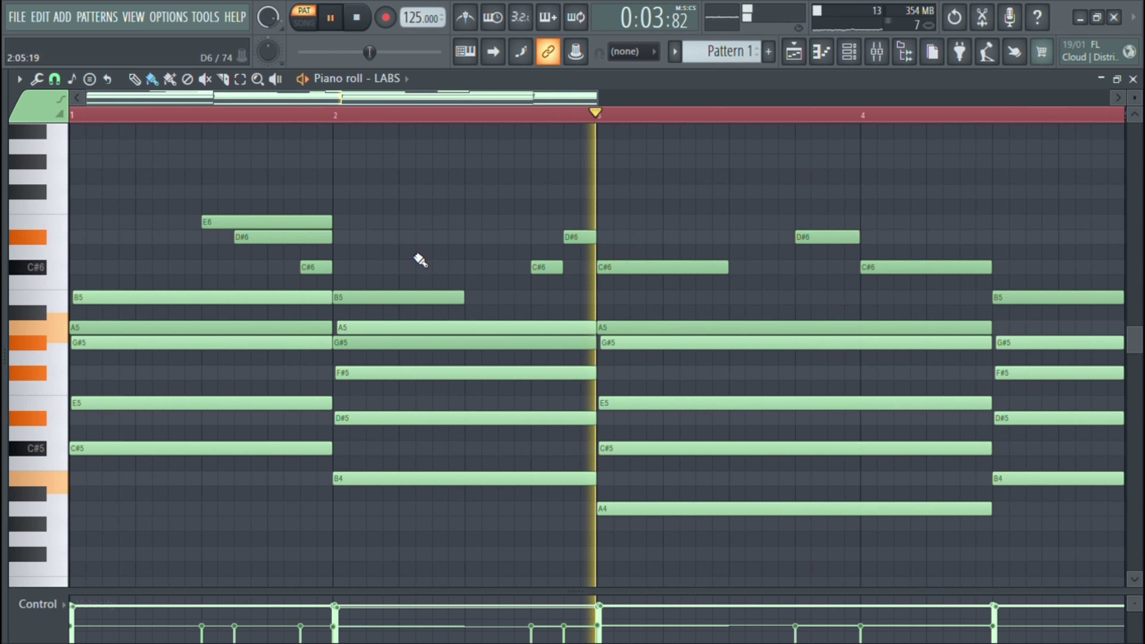
drag(609, 104, 445, 141)
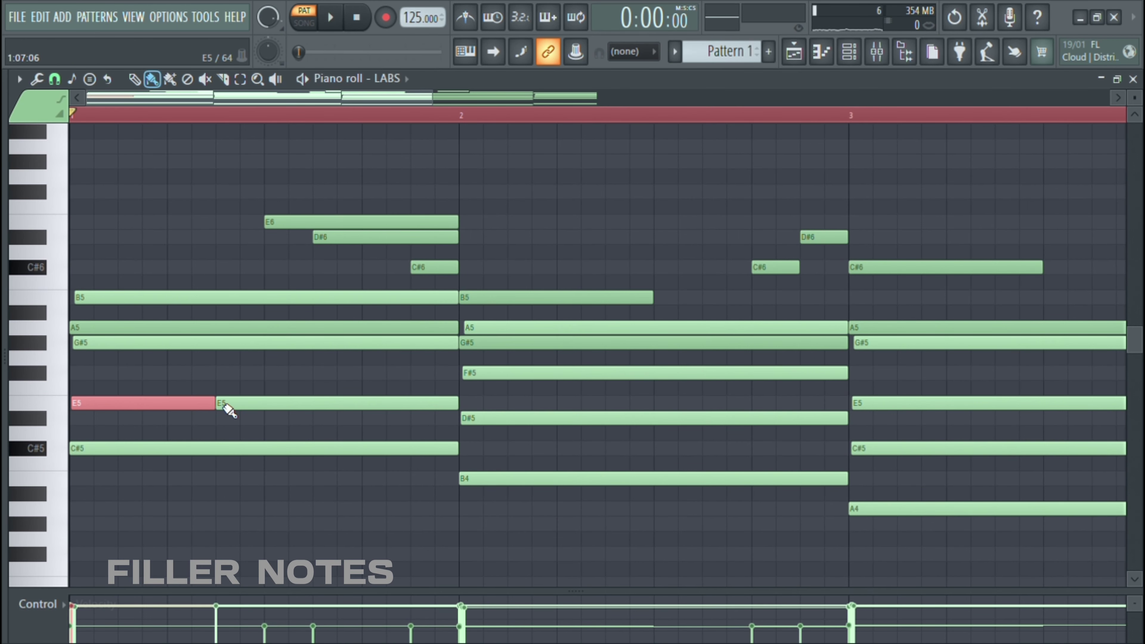
Step: Slice the first chord's G#5 note at beat 4 and lower the velocity of the sliced end
key(space)
click(374, 345)
key(space)
key(space)
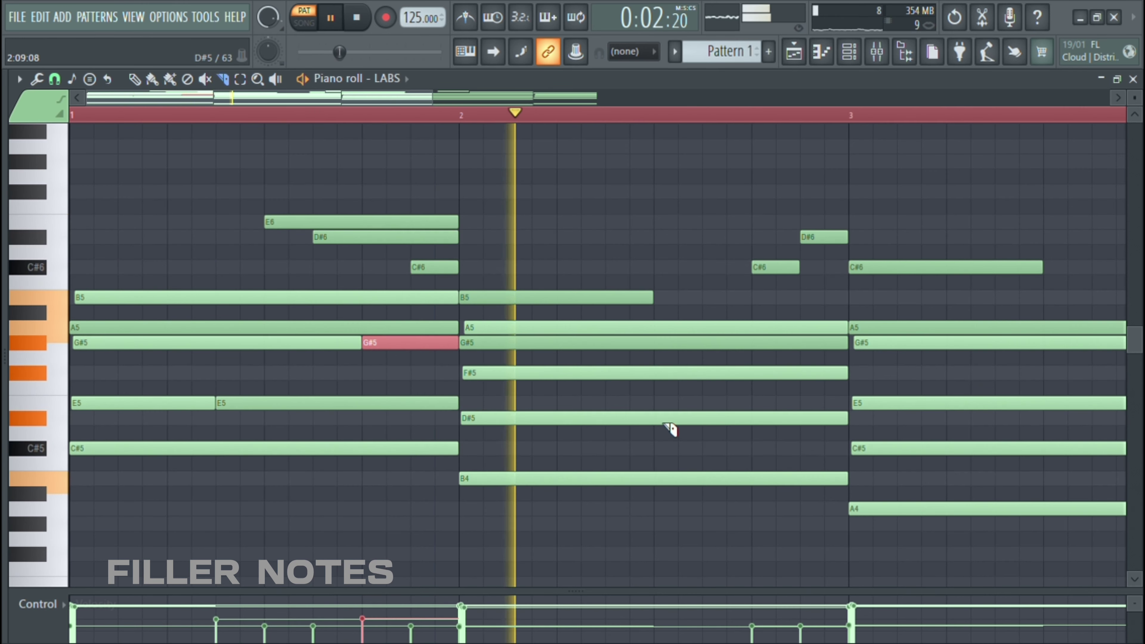
Step: Slice the second chord's D#5 note in the latter half of bar 2 and lower the sliced end's velocity
drag(702, 408, 703, 427)
key(space)
key(space)
key(space)
key(space)
drag(785, 366, 784, 381)
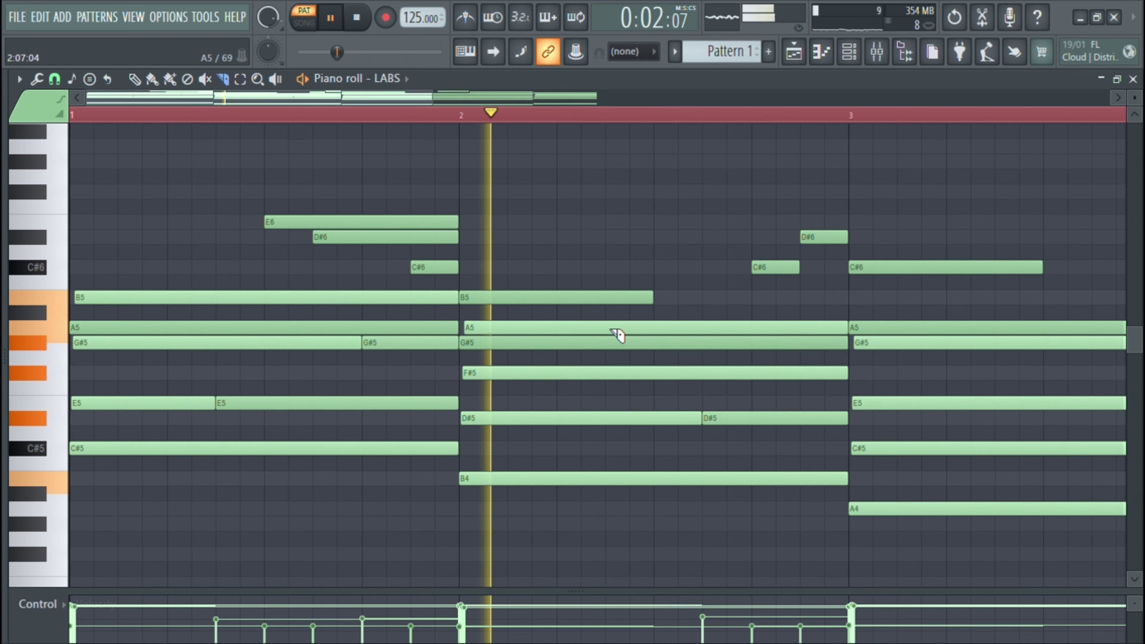
Step: Slice the A5 note in bar 2 before the bar's midpoint and lower the velocity of its second part
drag(616, 334, 650, 313)
click(634, 332)
scroll(634, 332, down, 5)
key(space)
key(space)
Step: Slice the third chord's E5 note in bar 3 and lower the velocity of its second part
drag(396, 98, 564, 101)
key(space)
key(space)
key(space)
key(space)
ctrl+click(614, 403)
scroll(588, 406, down, 5)
Step: Slice the third chord's C#5 note in bar 4 and lower the velocity of the sliced end
drag(843, 437, 845, 454)
scroll(851, 459, down, 5)
key(space)
key(space)
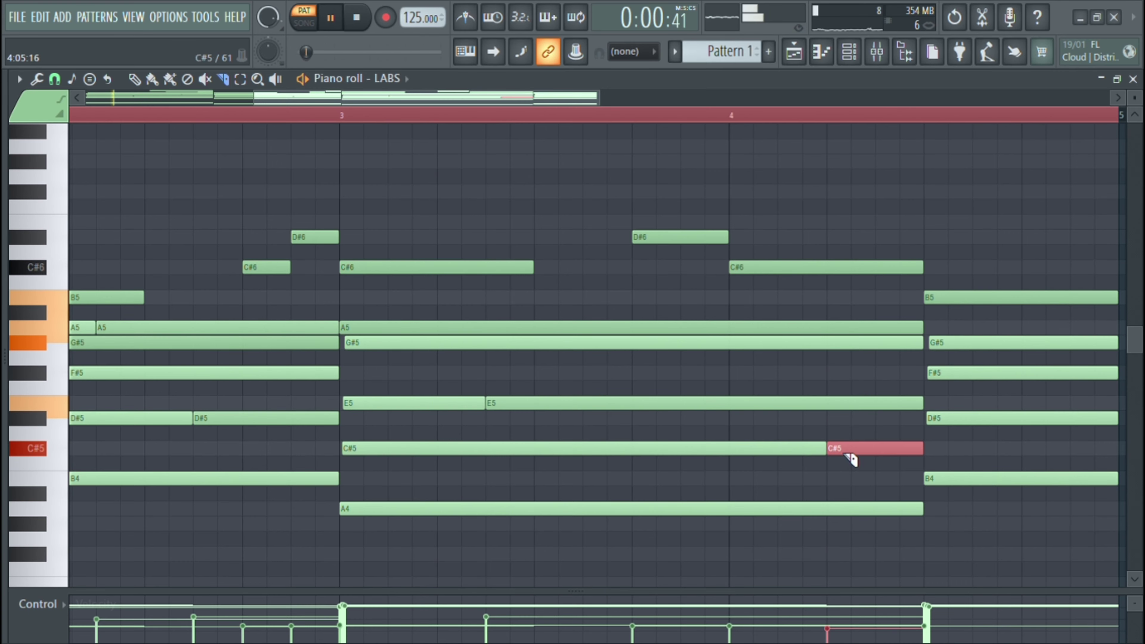
Step: Select the sliced ends of the last chord's G#5 and F#5 notes and lower their velocity
drag(541, 100, 675, 99)
drag(627, 333, 685, 383)
drag(686, 328, 696, 400)
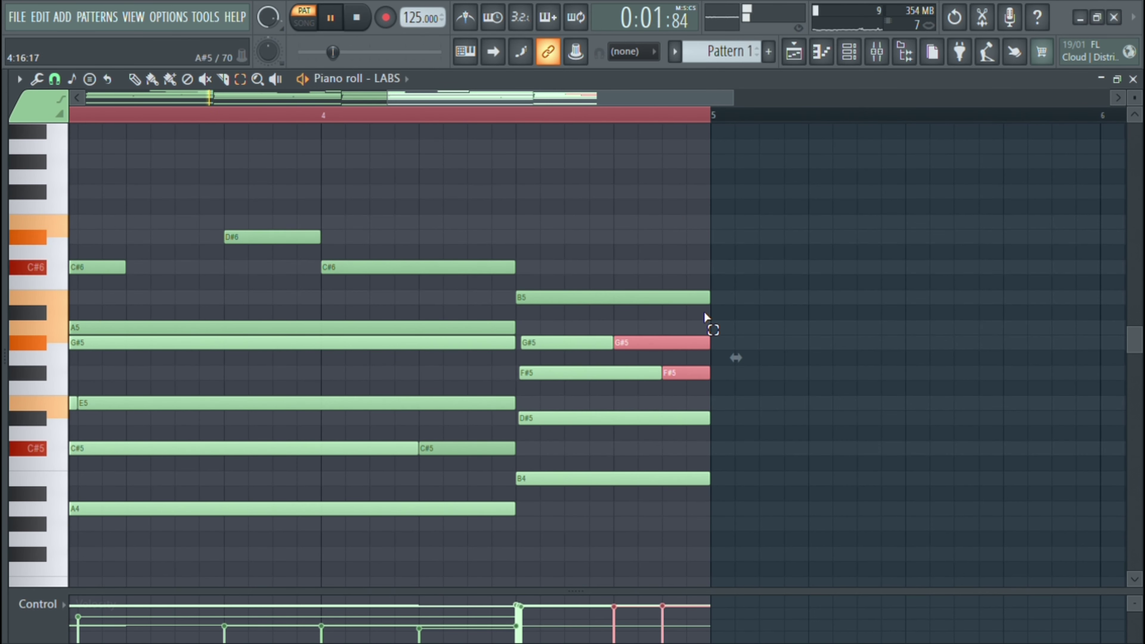
click(766, 401)
drag(397, 100, 158, 113)
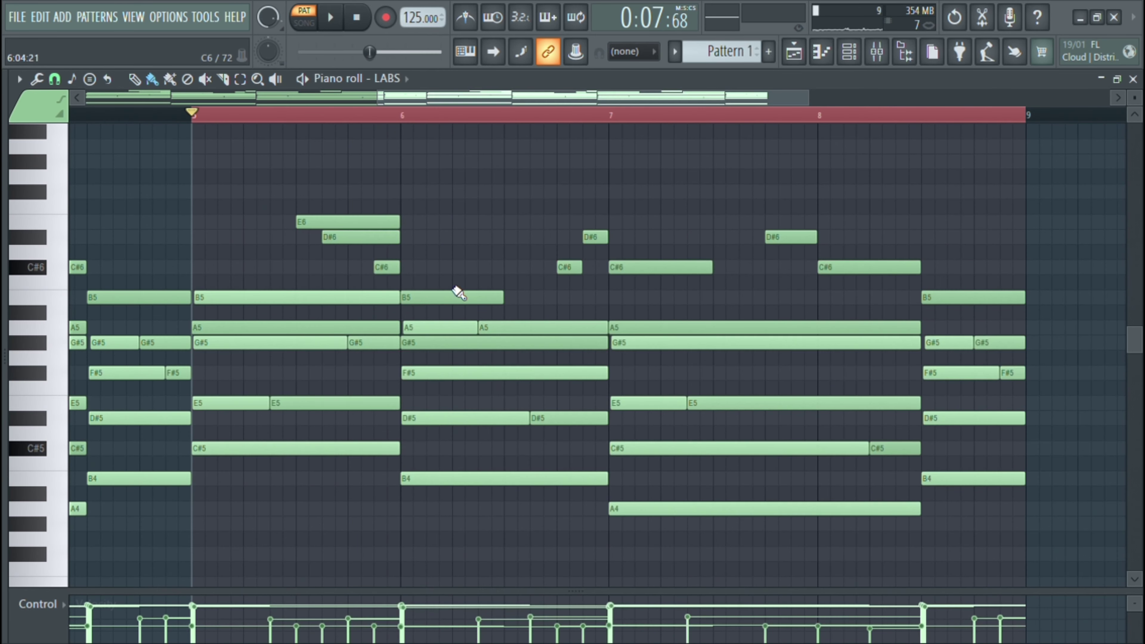
Step: Replace the B5 counter-melody note at bar 6 with an F#6 and add an overlapping E6 after it
click(453, 192)
key(space)
click(491, 225)
key(space)
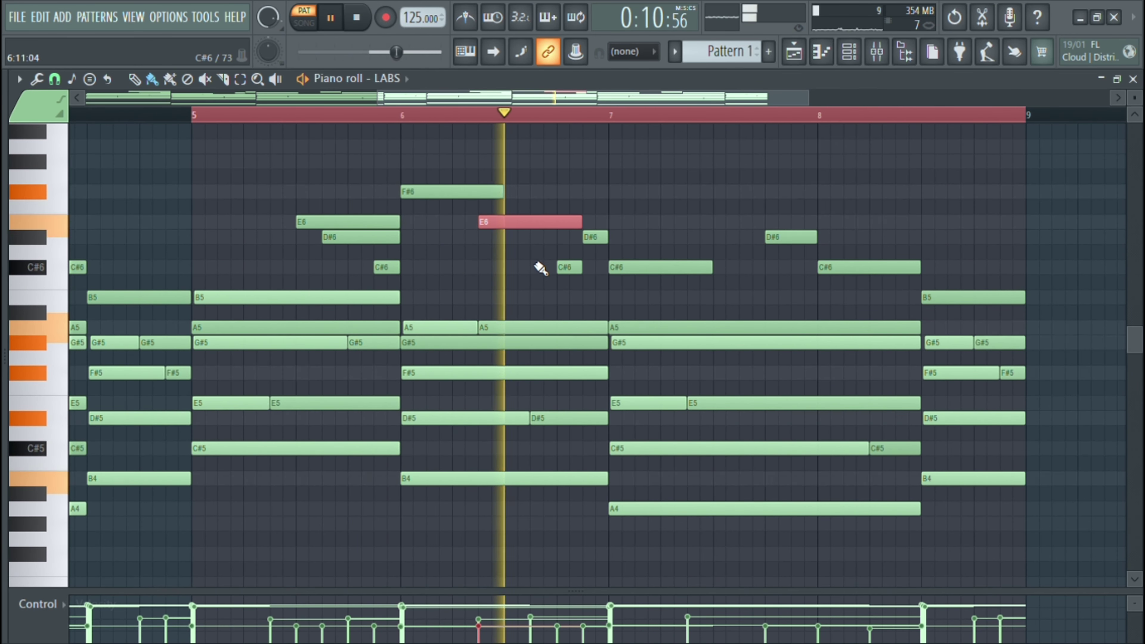
Step: Delete the short C#6 and D#6 notes at the end of bar 6 and the C#6 at bar 7
key(space)
right_click(569, 267)
right_click(594, 237)
right_click(618, 268)
key(space)
Step: Add overlapping D#6 and C#6 notes in the second half of bar 6, with the C#6 starting at 6:15
click(541, 238)
click(571, 268)
key(space)
key(space)
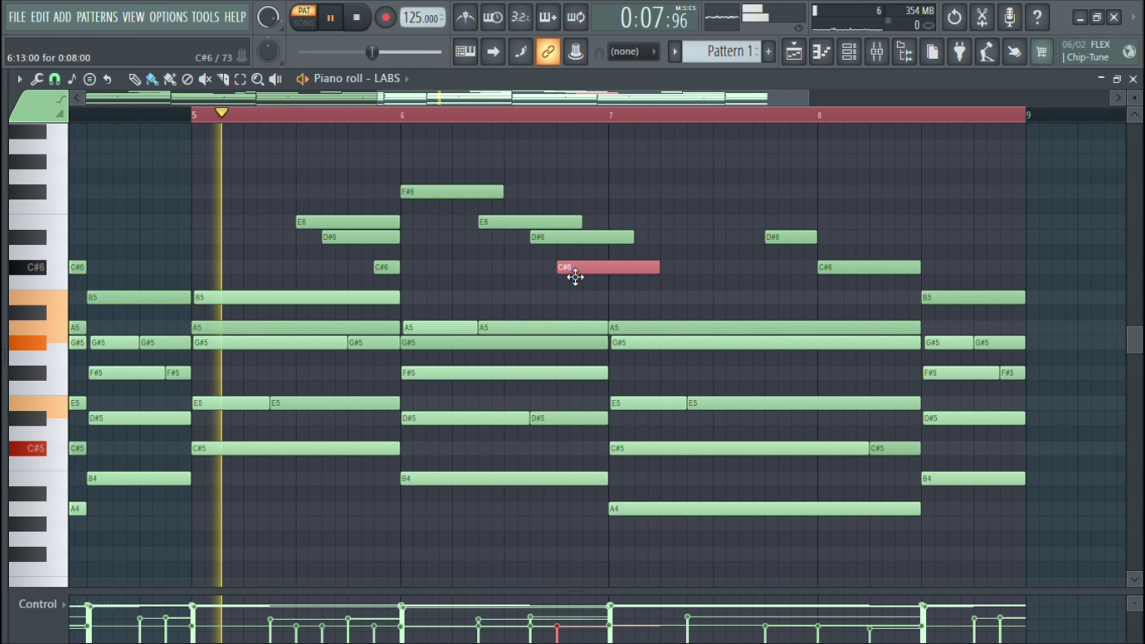
key(space)
drag(600, 268, 626, 267)
key(space)
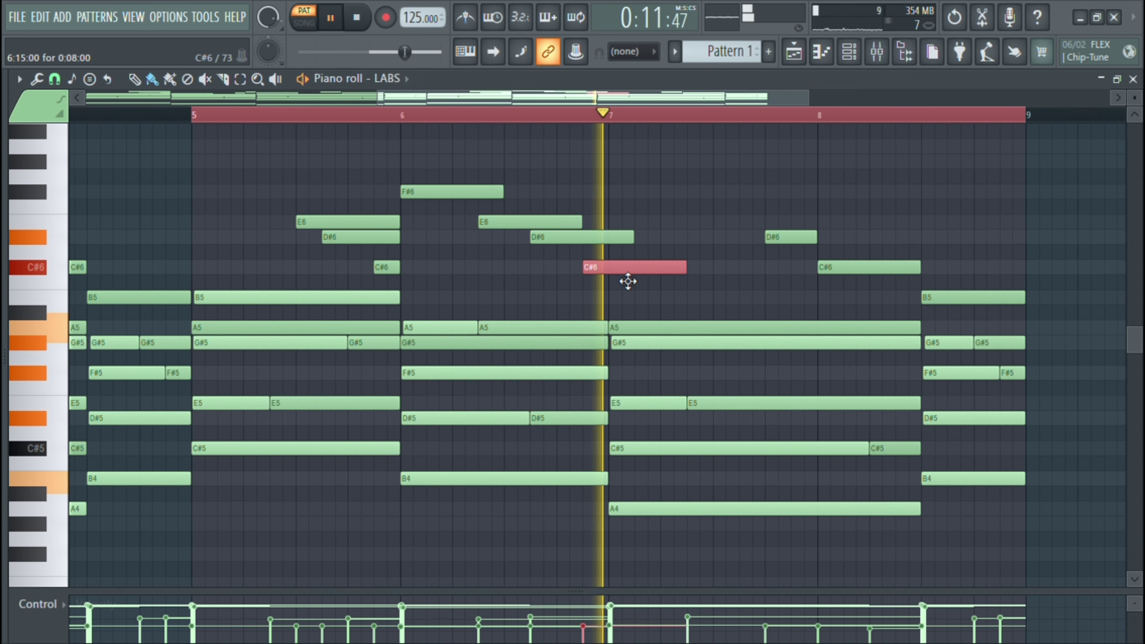
Step: Add an overlapping descending run of A6, G#6 and F#6 from the start of bar 7
click(631, 191)
key(space)
click(649, 162)
click(674, 191)
key(space)
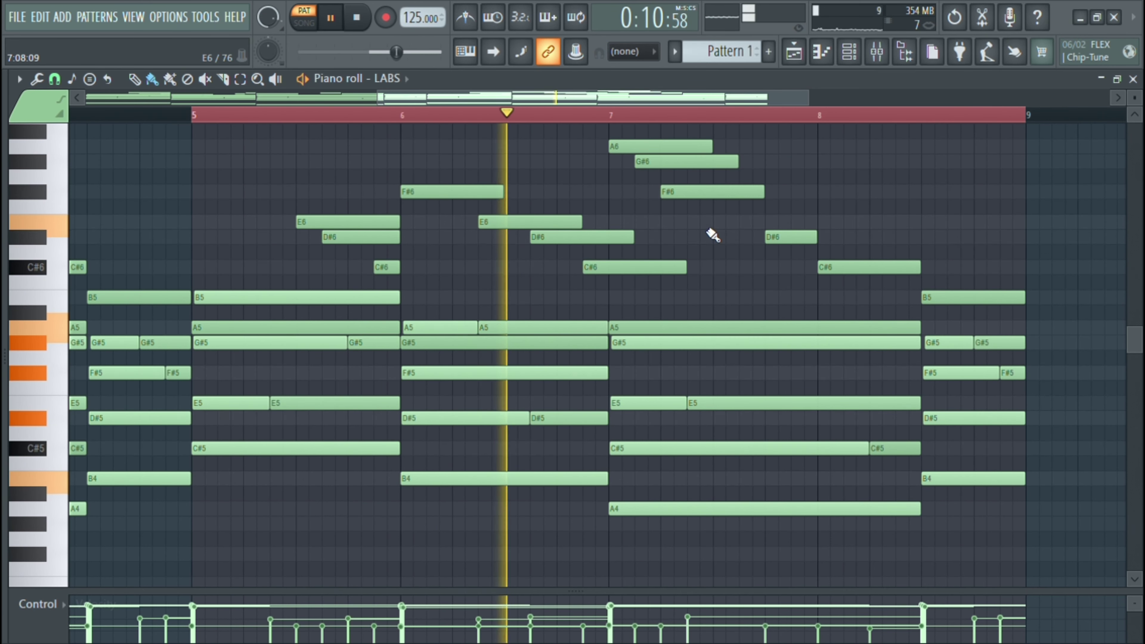
Step: Lower the three-note run at bar 7 to G#6, F#6 and E6
key(space)
drag(696, 167, 695, 197)
drag(687, 151, 686, 167)
key(space)
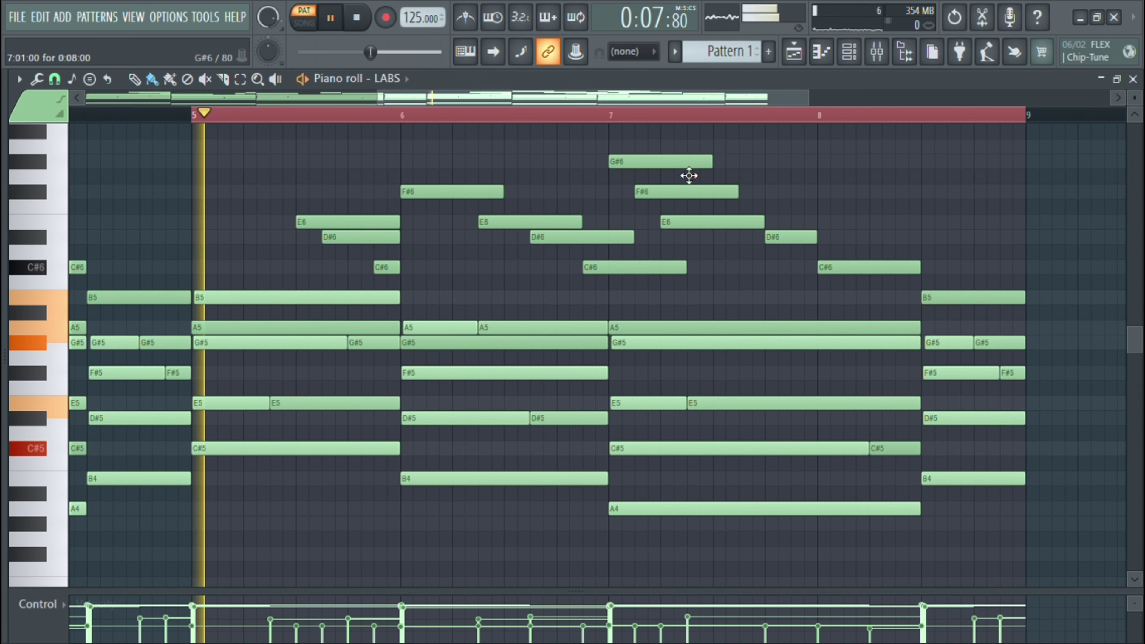
Step: Lower the three-note run at bar 7 further to F#6, E6 and D#6
key(space)
key(space)
drag(734, 235, 735, 238)
drag(707, 192, 707, 223)
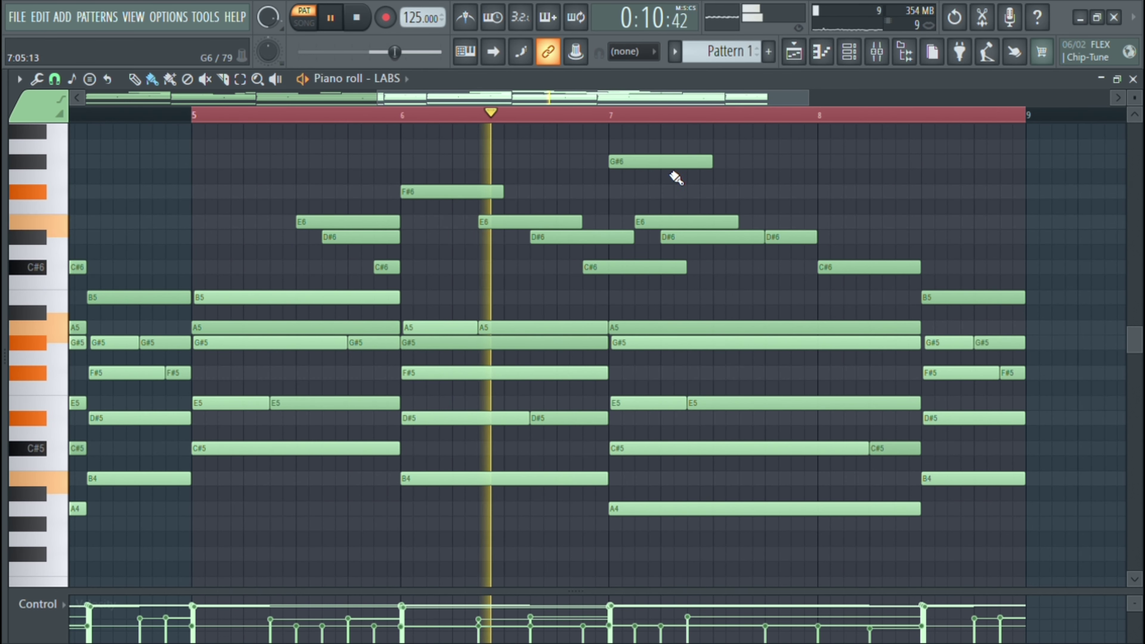
drag(678, 164, 679, 193)
key(space)
key(space)
Step: Lower the D#6 note ending bar 7 to C#6, and move the C#6 at bar 8 later as a D#6
drag(801, 238, 797, 267)
key(space)
key(space)
drag(868, 267, 905, 245)
key(space)
key(space)
Step: Add closing counter-melody notes F#6, E6, D#6 and C#6 in bar 8, play from the start and close the piano roll
click(907, 242)
click(1000, 276)
drag(982, 241, 920, 192)
drag(974, 268, 949, 223)
click(957, 238)
drag(853, 244, 905, 248)
click(987, 267)
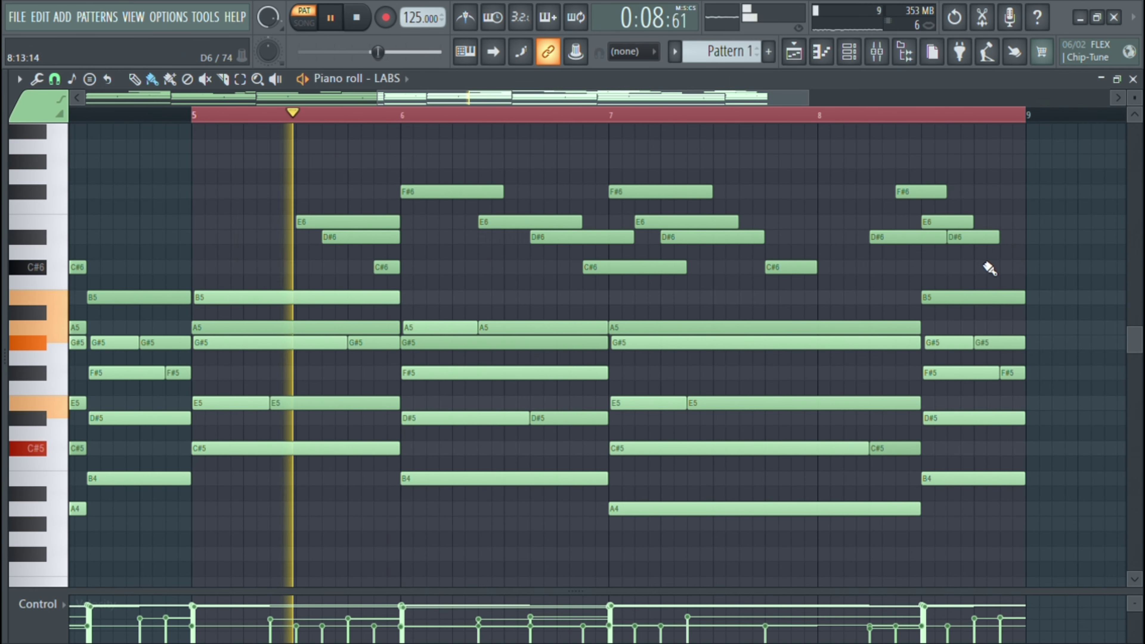
click(81, 116)
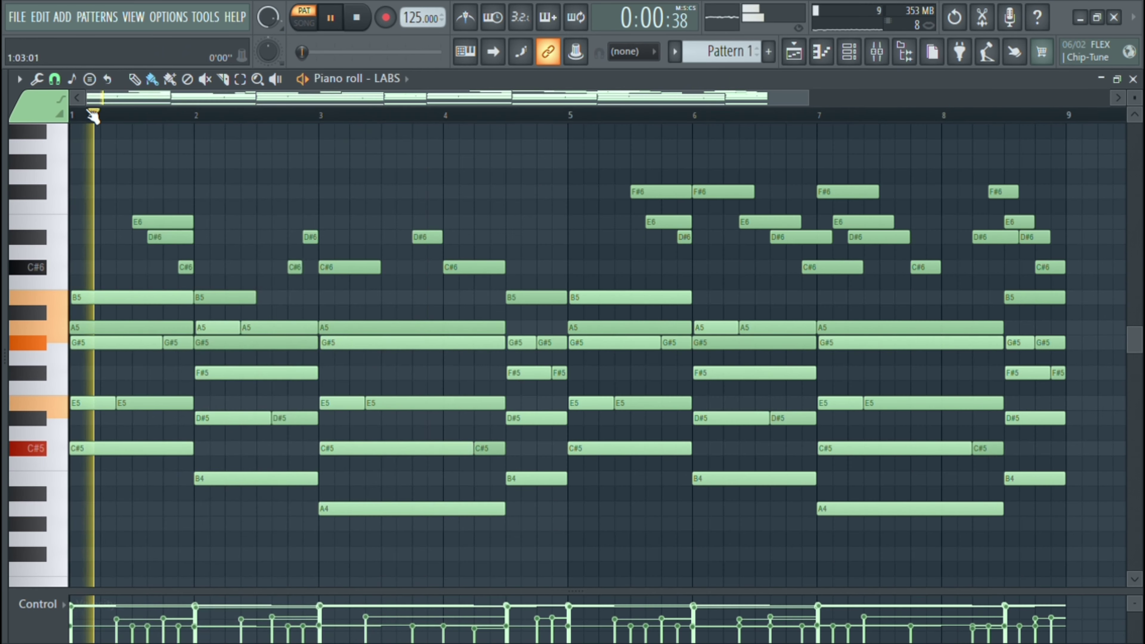
click(1134, 79)
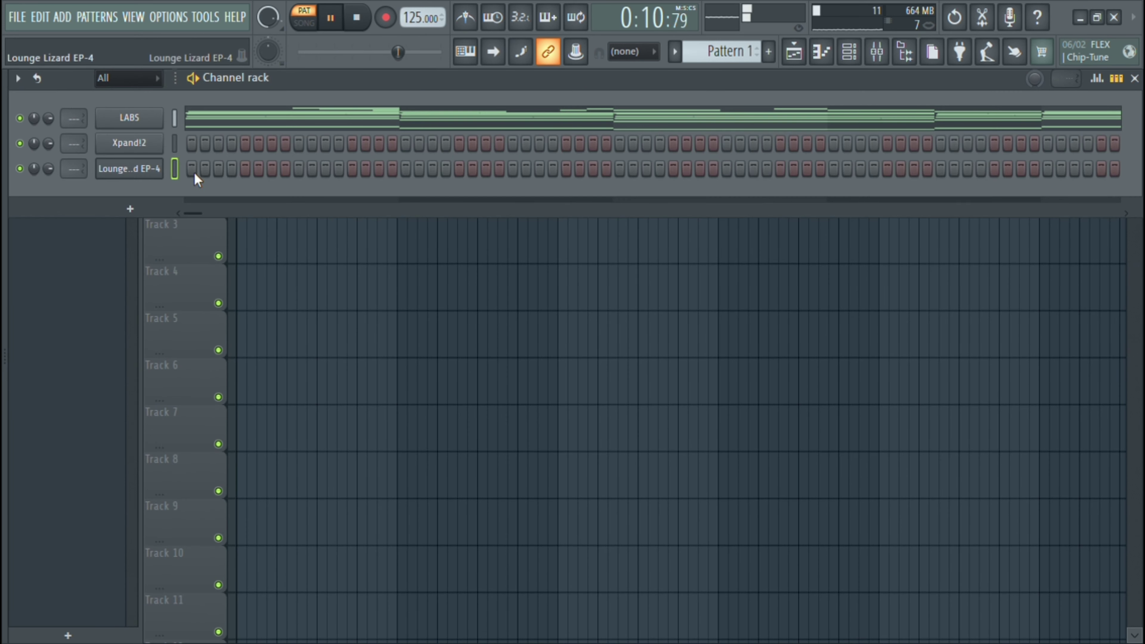
Step: Build a half-bar C#5, E5, G#5 and B5 chord at bar 1 in the piano roll of Lounge Lizard EP-4
click(195, 175)
drag(95, 459, 198, 463)
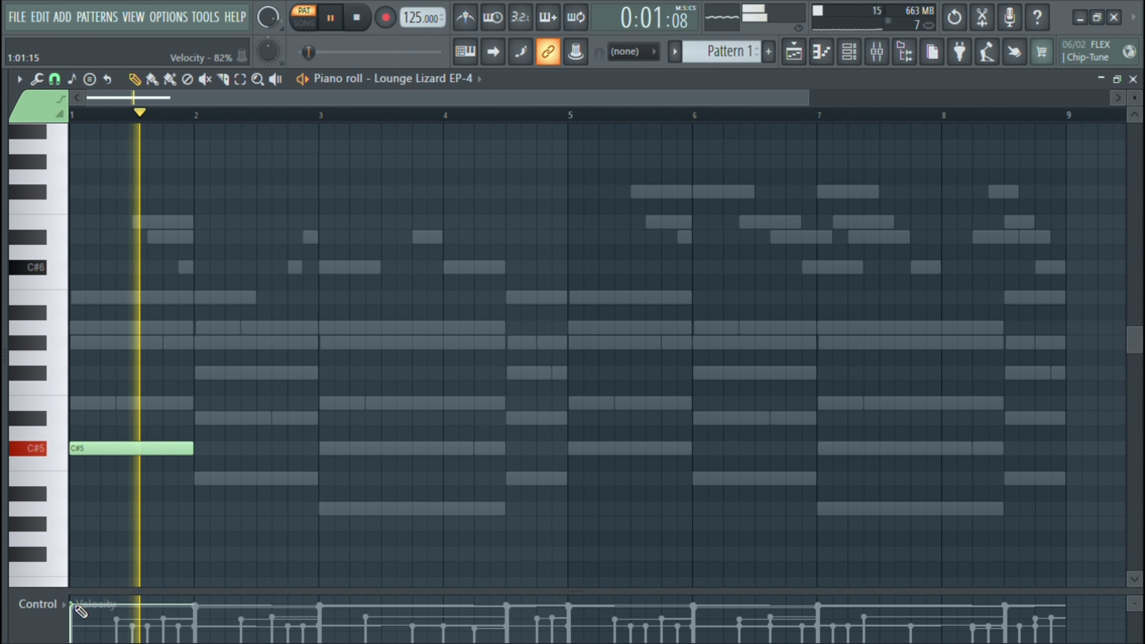
click(73, 404)
key(space)
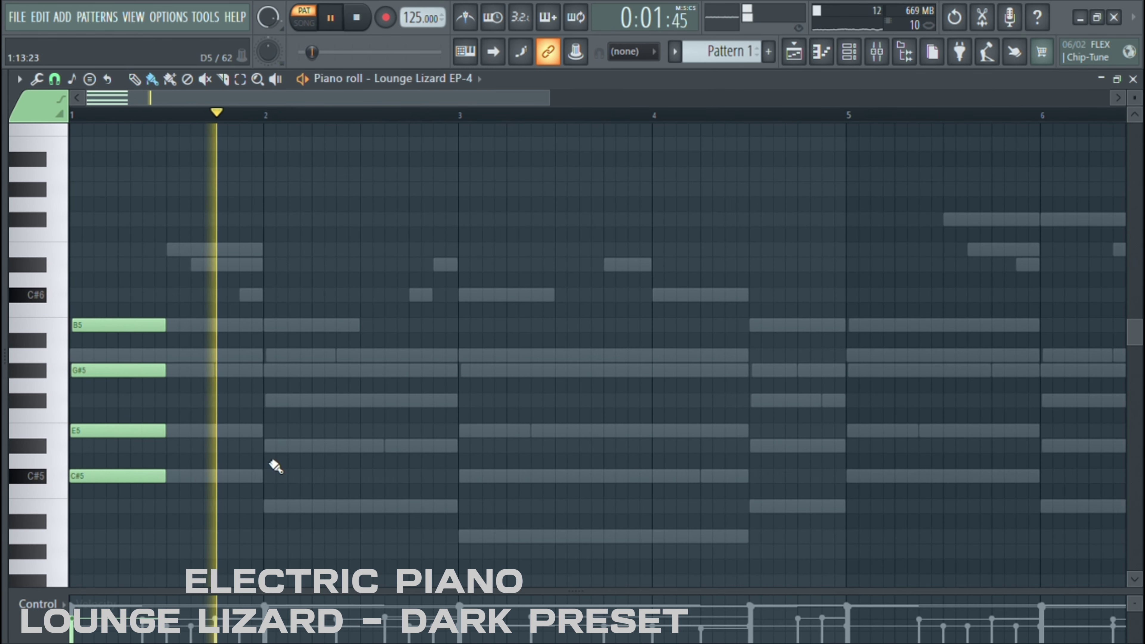
Step: Add a D#5 note in the second half of bar 2 and copy the first chord to bar 3 as A4, C#5, E5, G#5
click(368, 449)
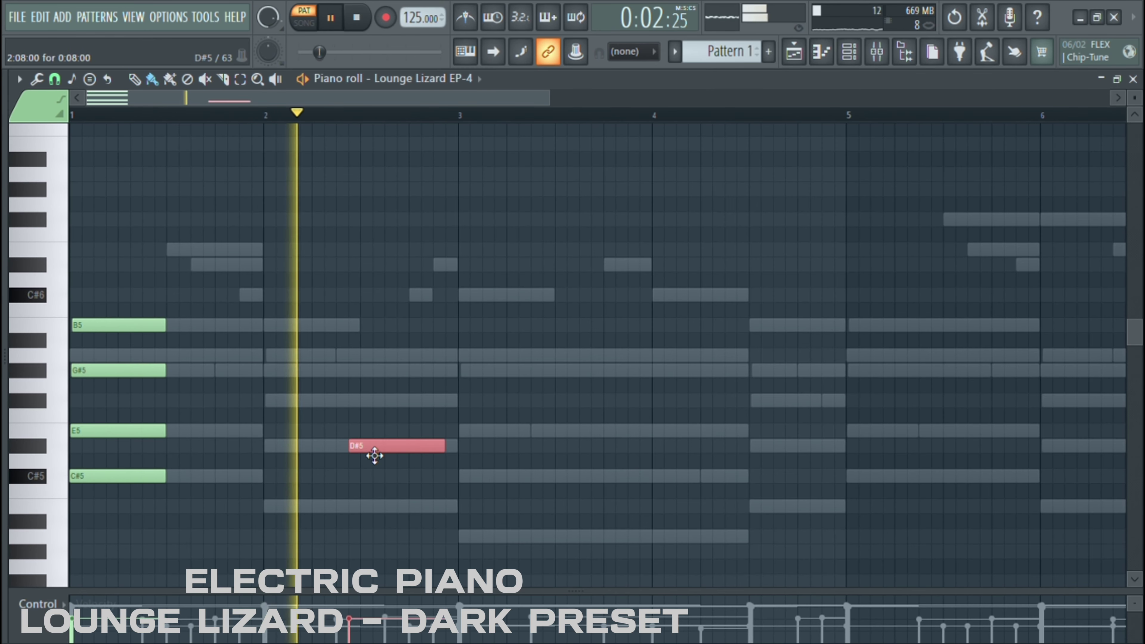
key(space)
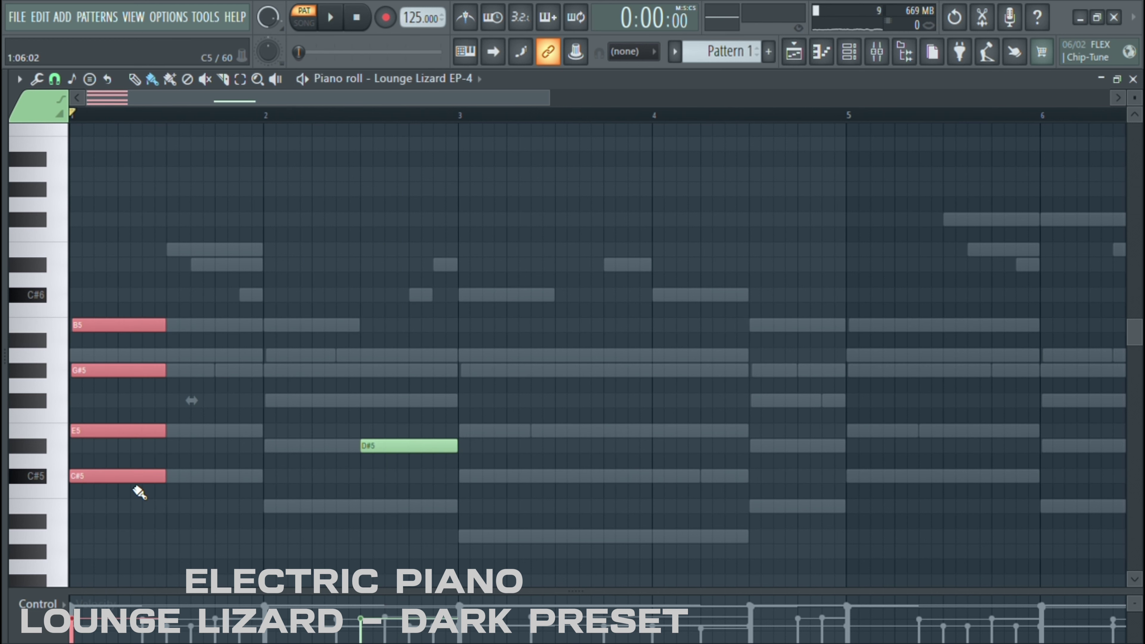
drag(150, 486, 545, 549)
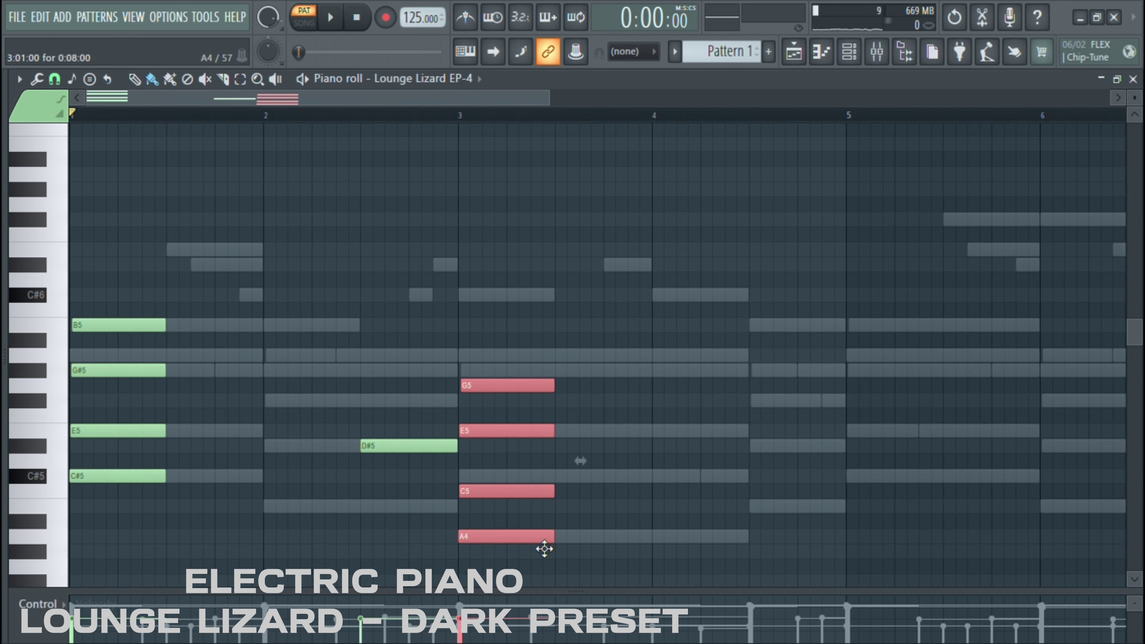
click(513, 479)
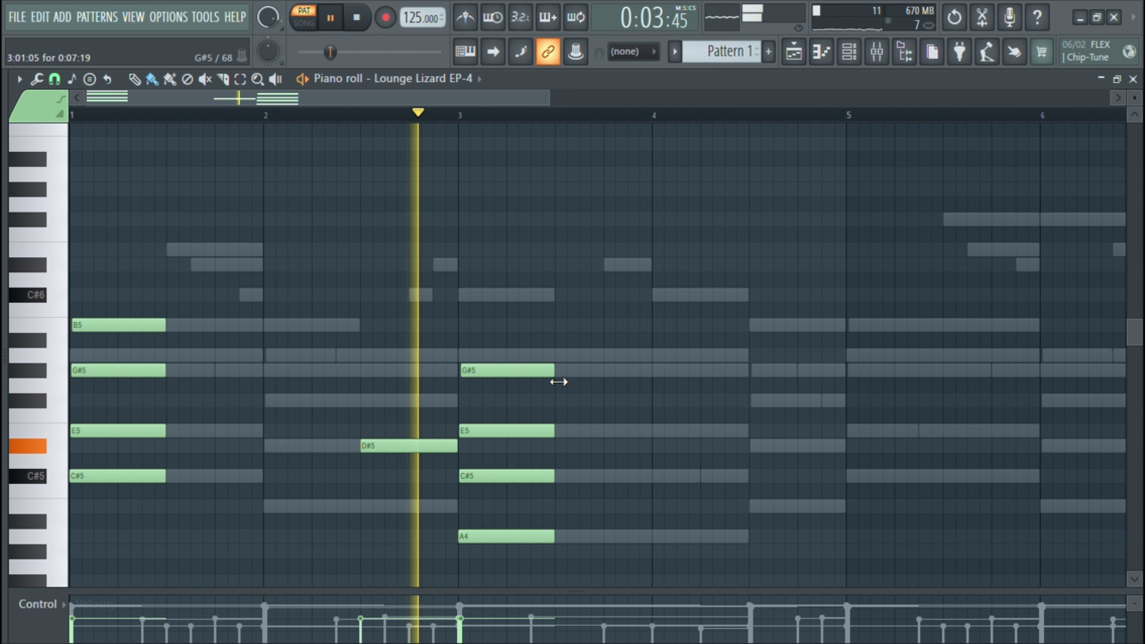
Step: Add a half-bar F#5 note at the last chord's position, ending at bar 5
click(754, 401)
drag(842, 400, 855, 401)
key(c)
right_click(851, 402)
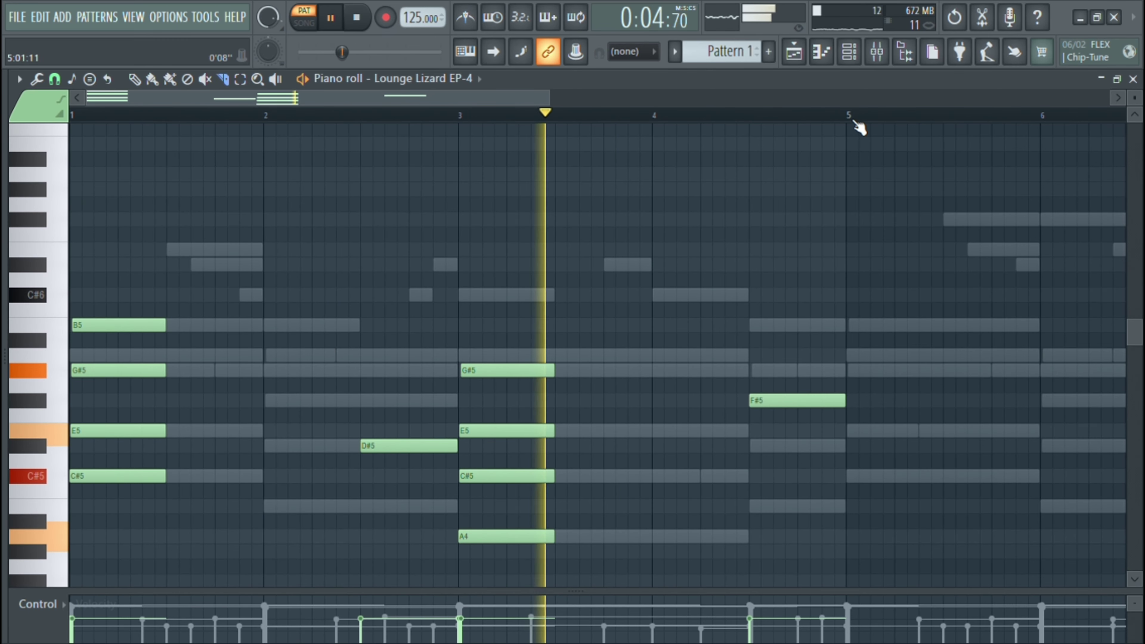
Step: Duplicate the four-bar electric piano part into bars 5 to 8
key(ctrl+b)
ctrl+click(835, 145)
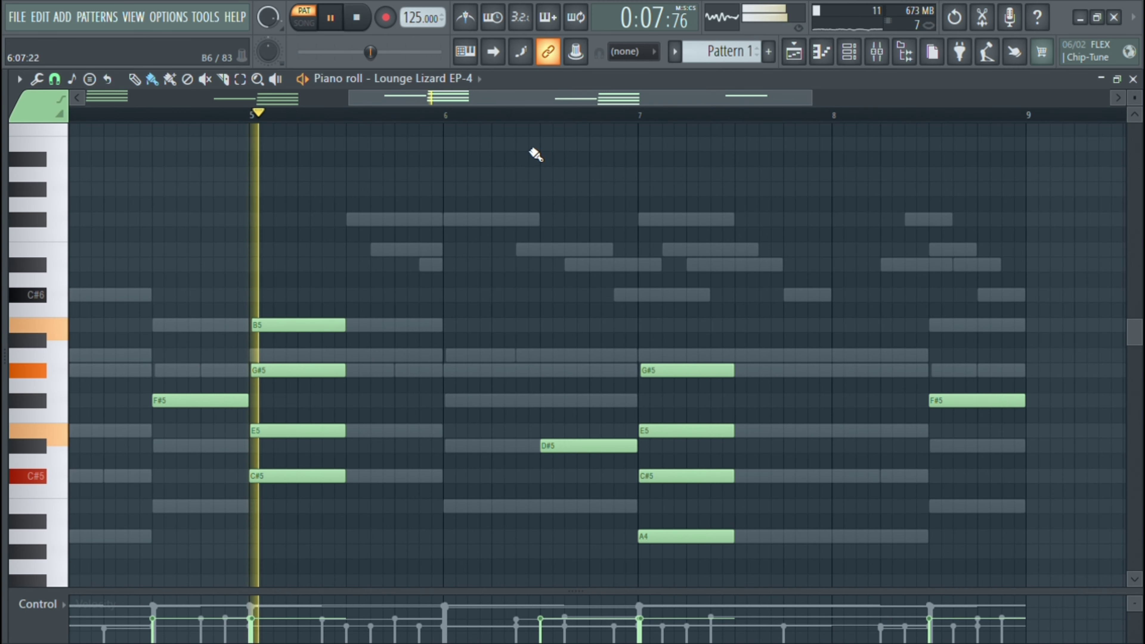
drag(370, 100, 120, 130)
Step: Add a half-bar C#6 note at the start of bar 8 in the electric piano part and close its piano roll
drag(555, 101, 987, 147)
click(797, 313)
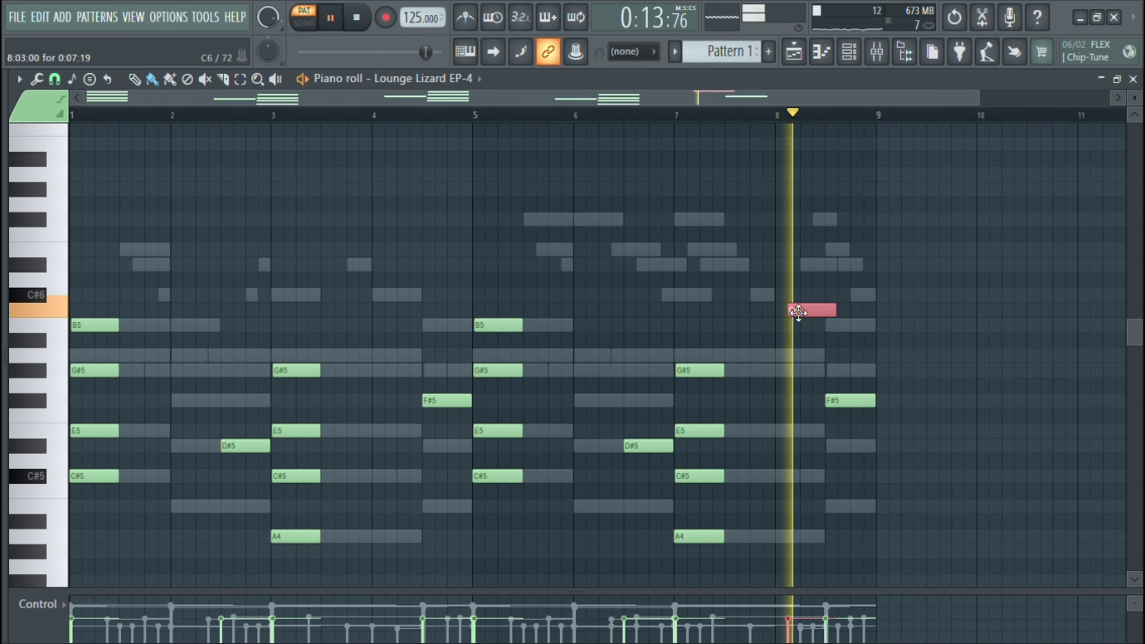
right_click(806, 311)
click(788, 296)
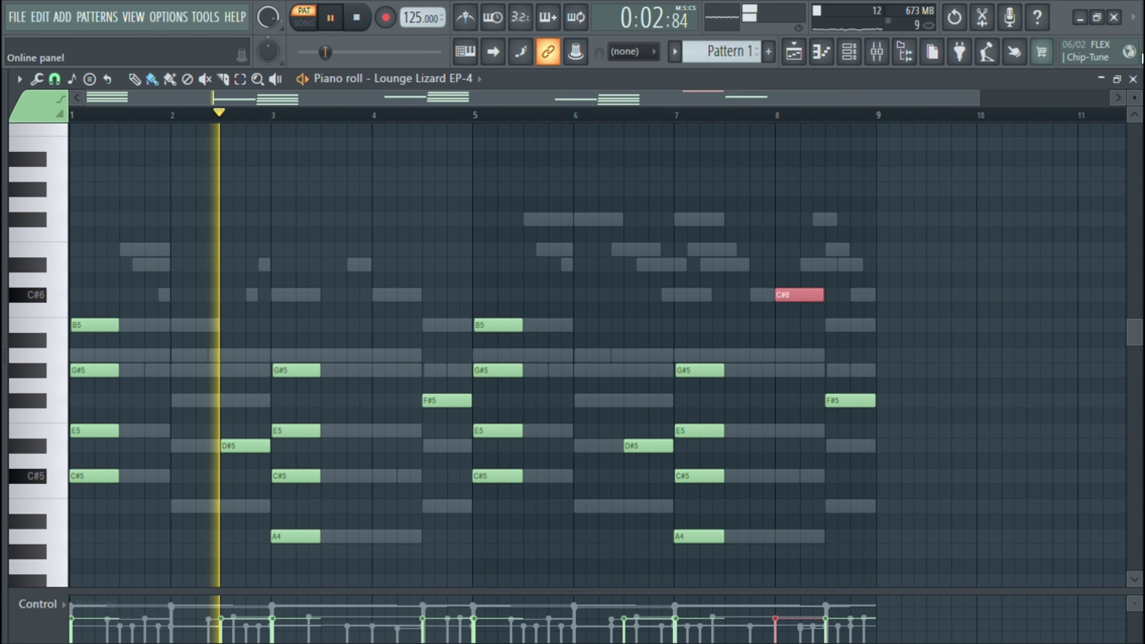
click(1135, 79)
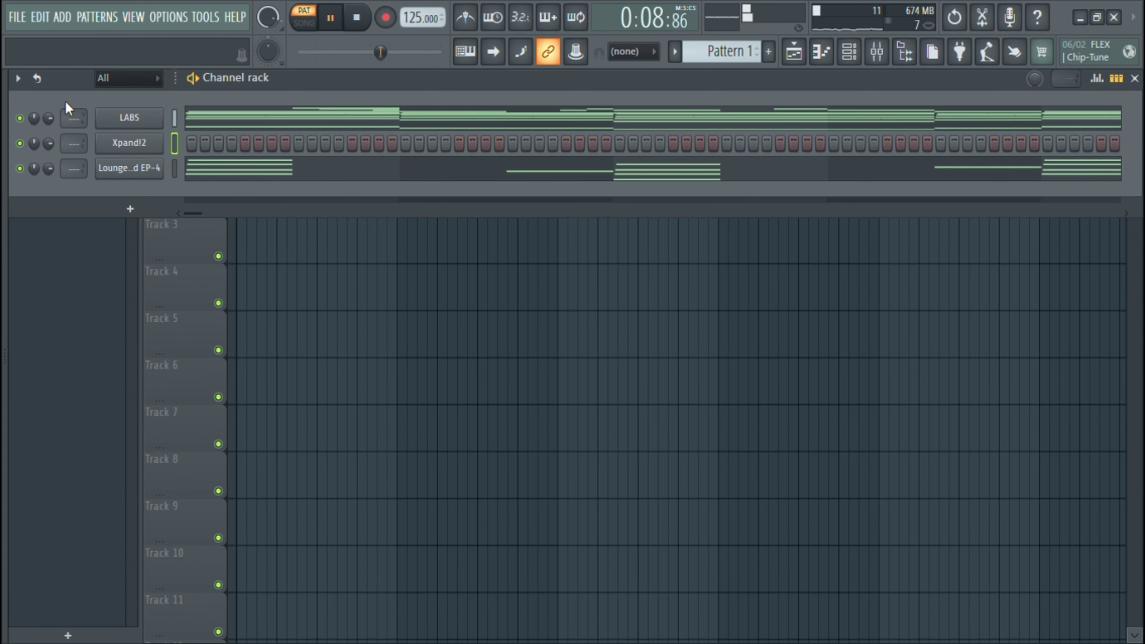
Step: Move the Xpand!2 channel below Lounge Lizard EP-4 and build a one-bar C#5, E5 and G#5 pad chord at bar 1
key(alt+Down)
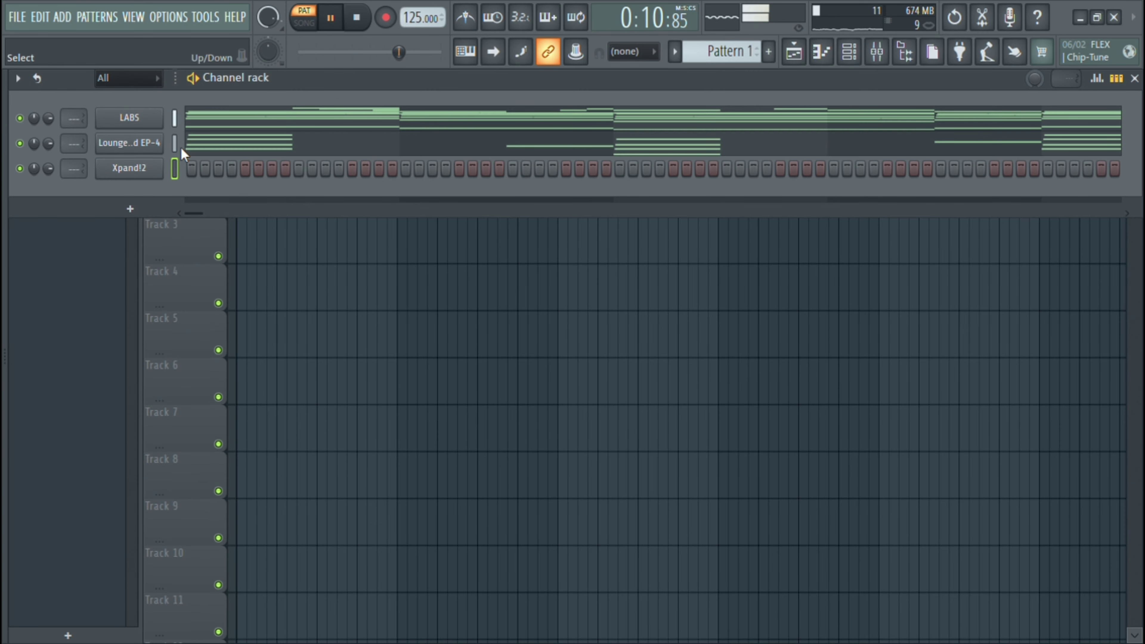
click(153, 168)
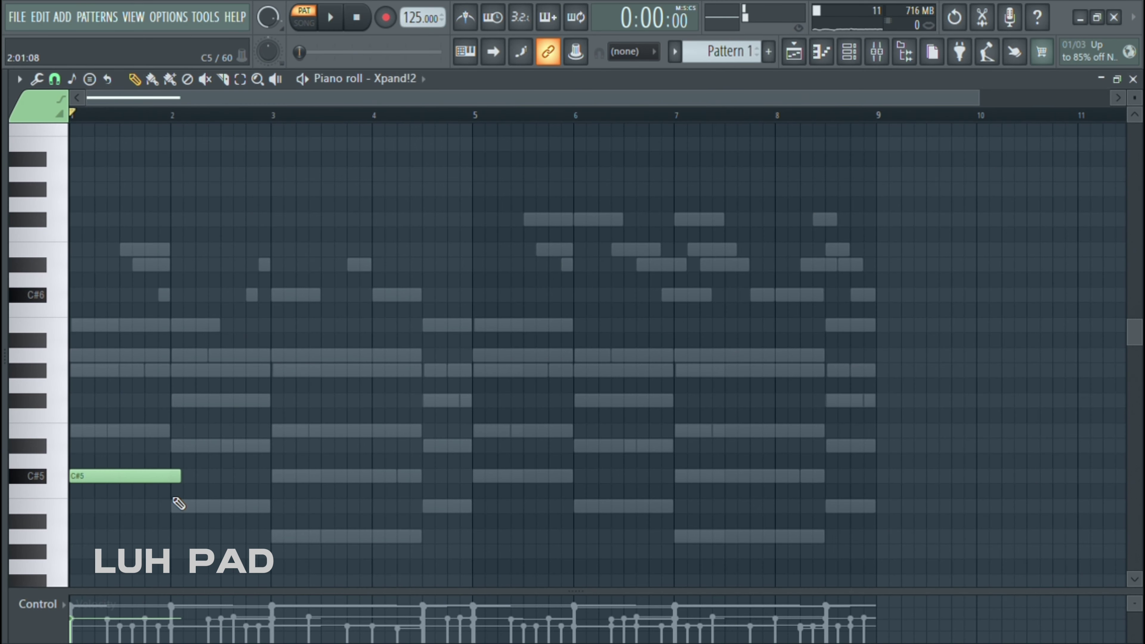
click(84, 371)
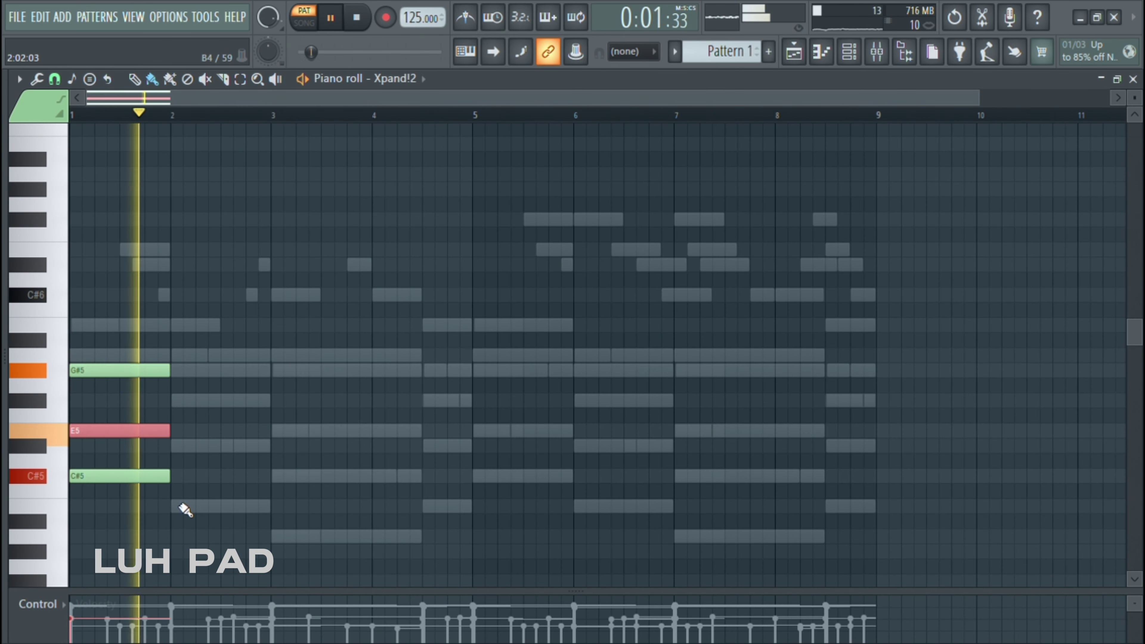
key(space)
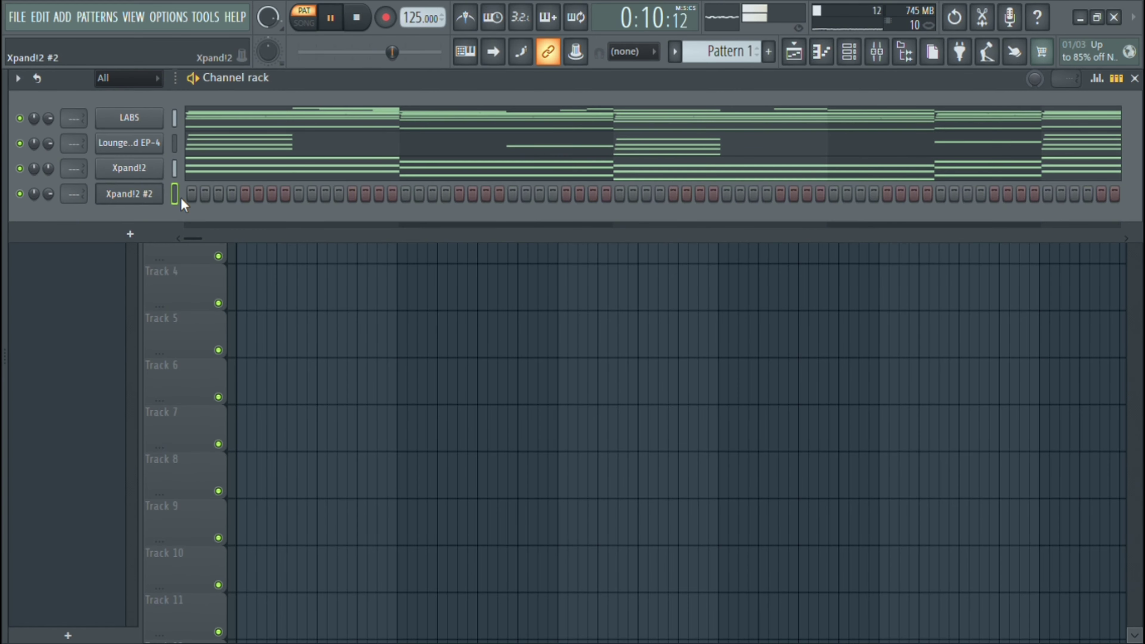
Step: Write the first four bars of Xpand!2 #2 with a two-bar C#5, a one-bar E5 at bar 3 and a one-bar F#5 at bar 4
key(F7)
click(154, 476)
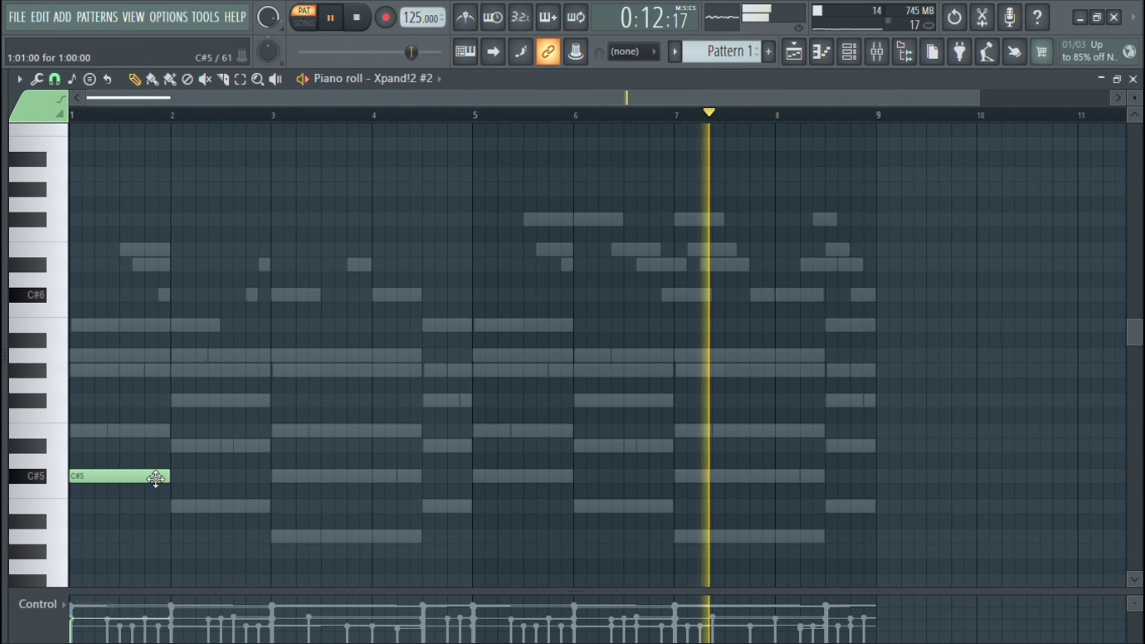
drag(150, 603, 97, 642)
click(74, 496)
key(space)
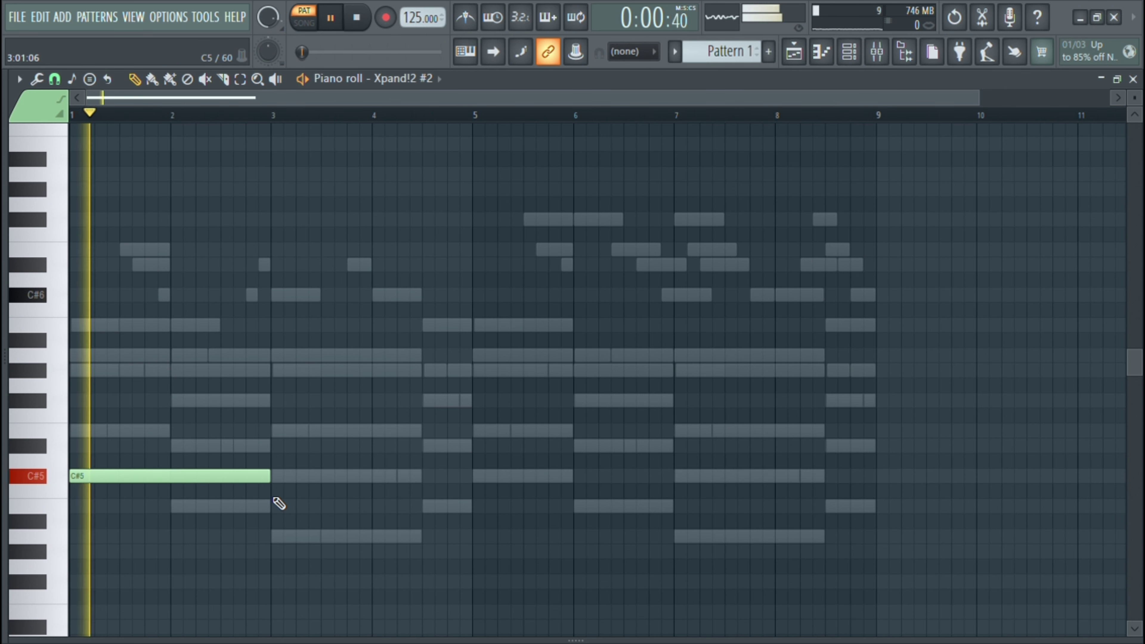
click(277, 431)
drag(474, 431, 372, 433)
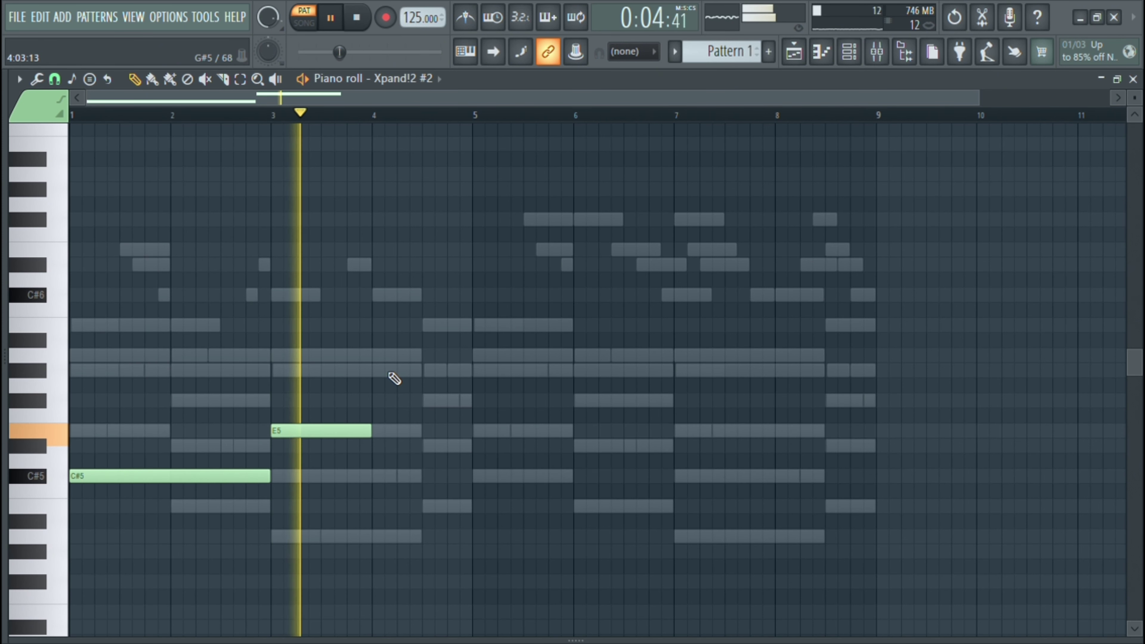
click(376, 400)
click(850, 51)
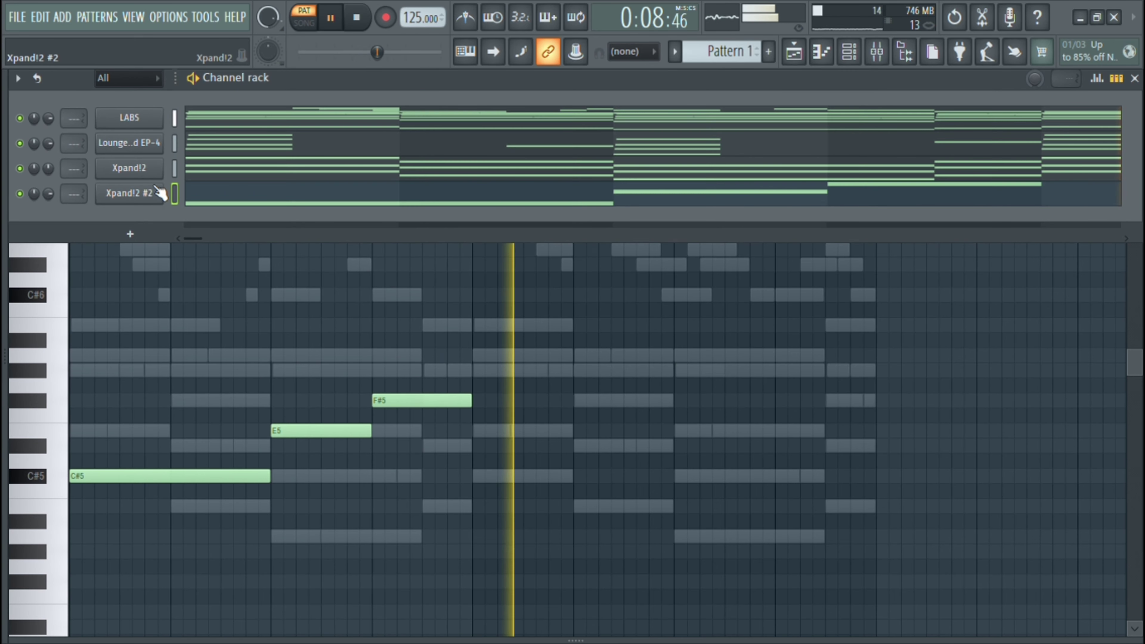
click(160, 193)
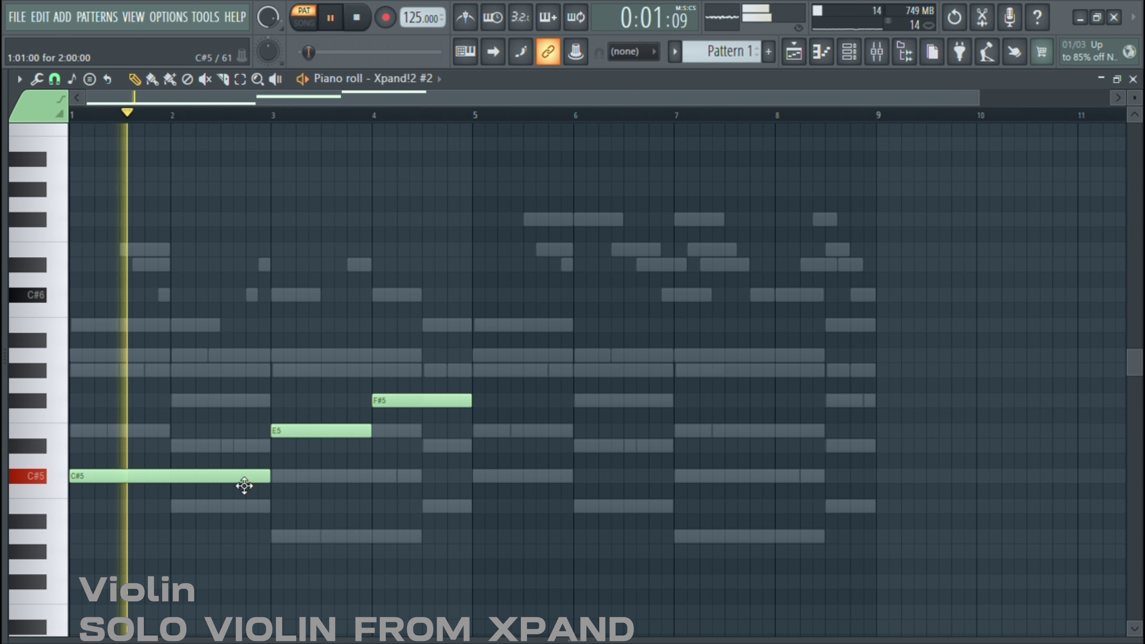
Step: Continue the violin line with a two-bar C#5 at bar 5 and consecutive half-bar A5, G#5 and F#5 notes ending at bar 9
mouse_move(500, 477)
mouse_down()
mouse_move(532, 476)
mouse_move(527, 486)
mouse_up()
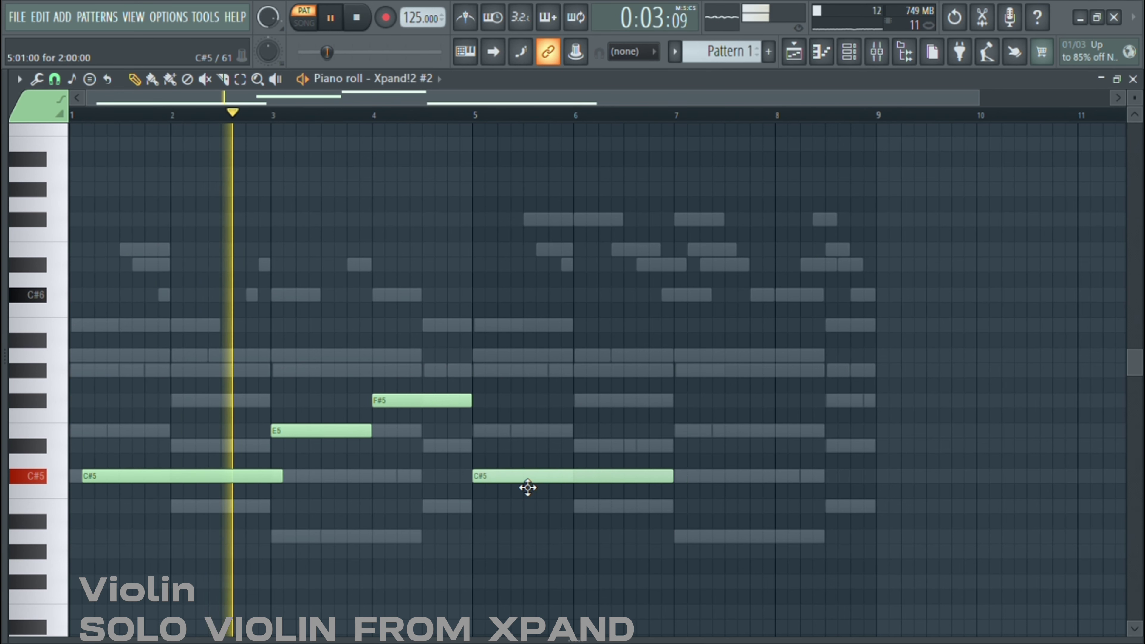
drag(255, 479, 215, 482)
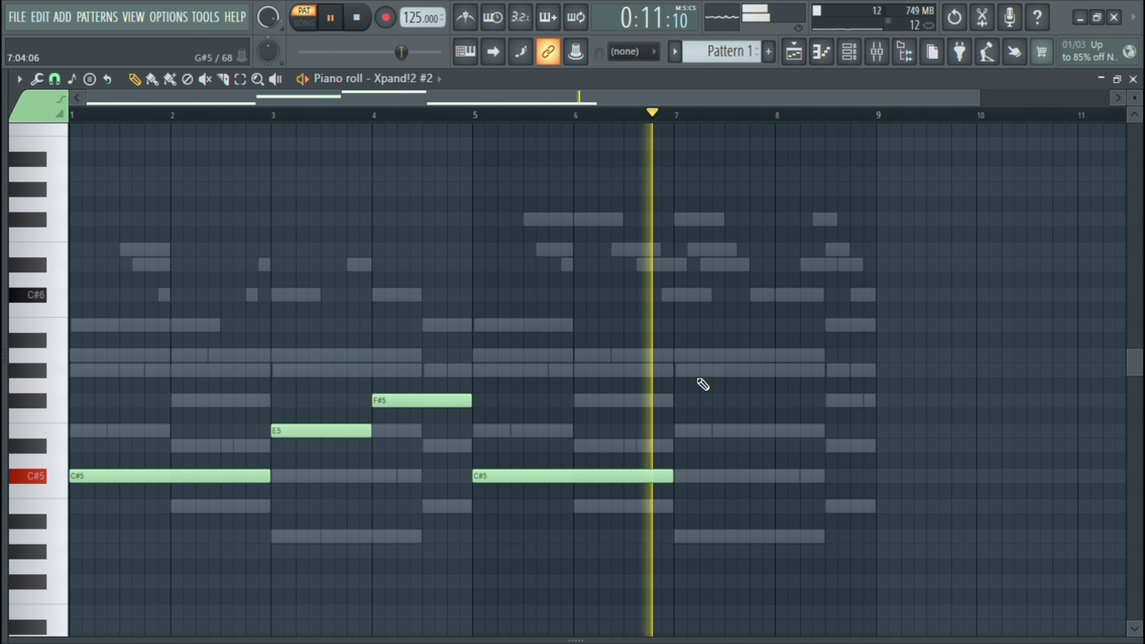
click(739, 356)
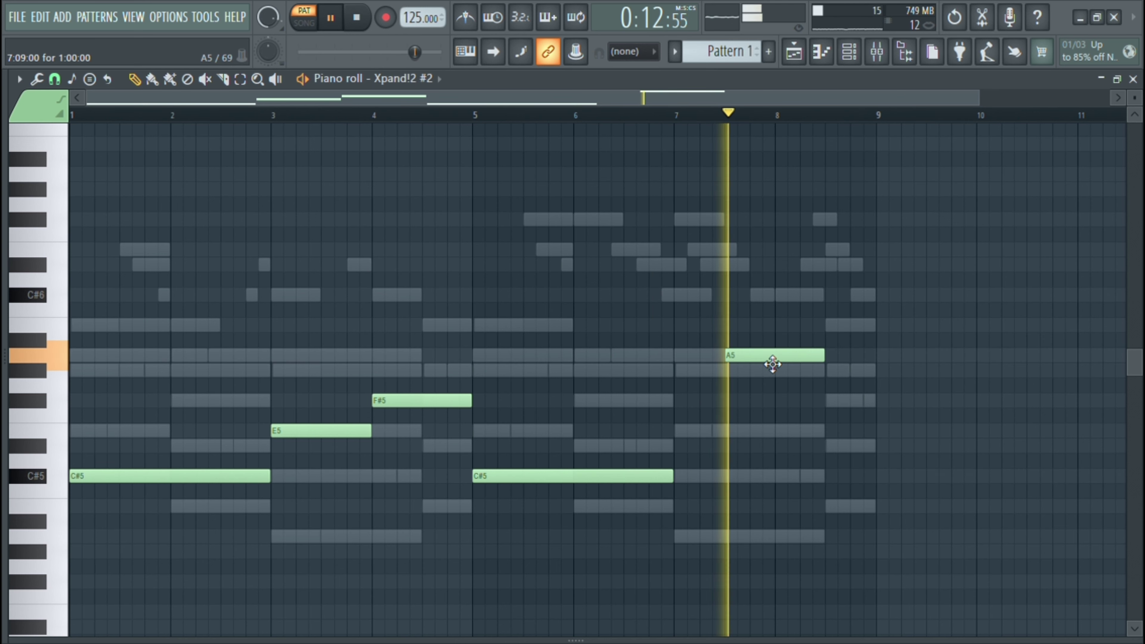
click(787, 371)
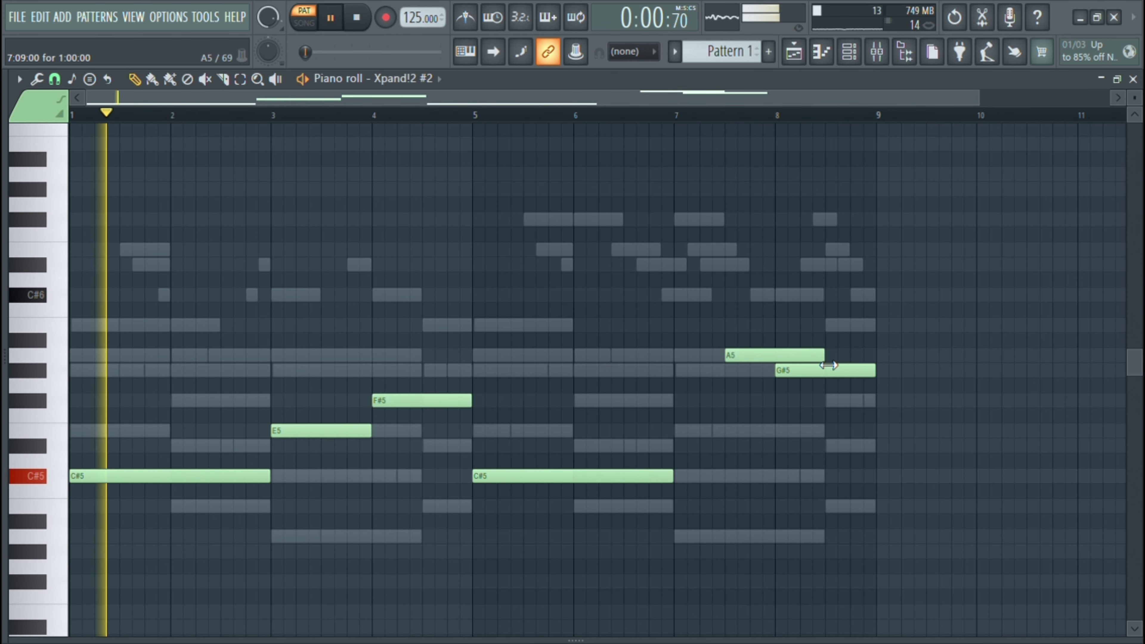
drag(829, 365, 776, 364)
click(839, 401)
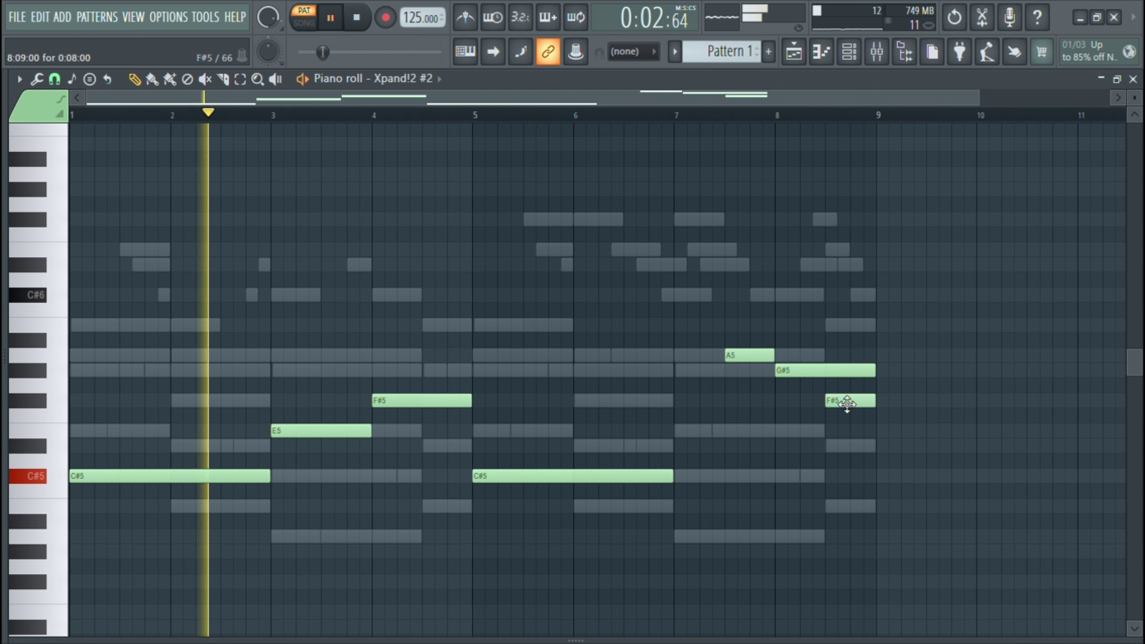
drag(877, 377, 827, 376)
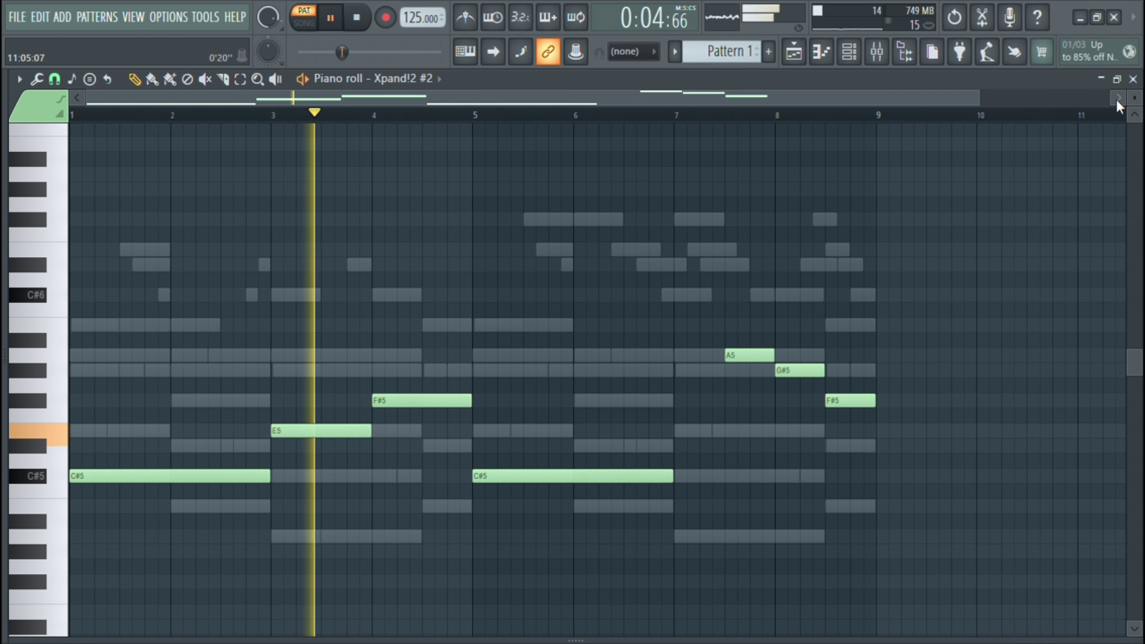
Step: Check the Solo Violin patch and the finished violin notes on the Xpand!2 #2 channel
click(1134, 80)
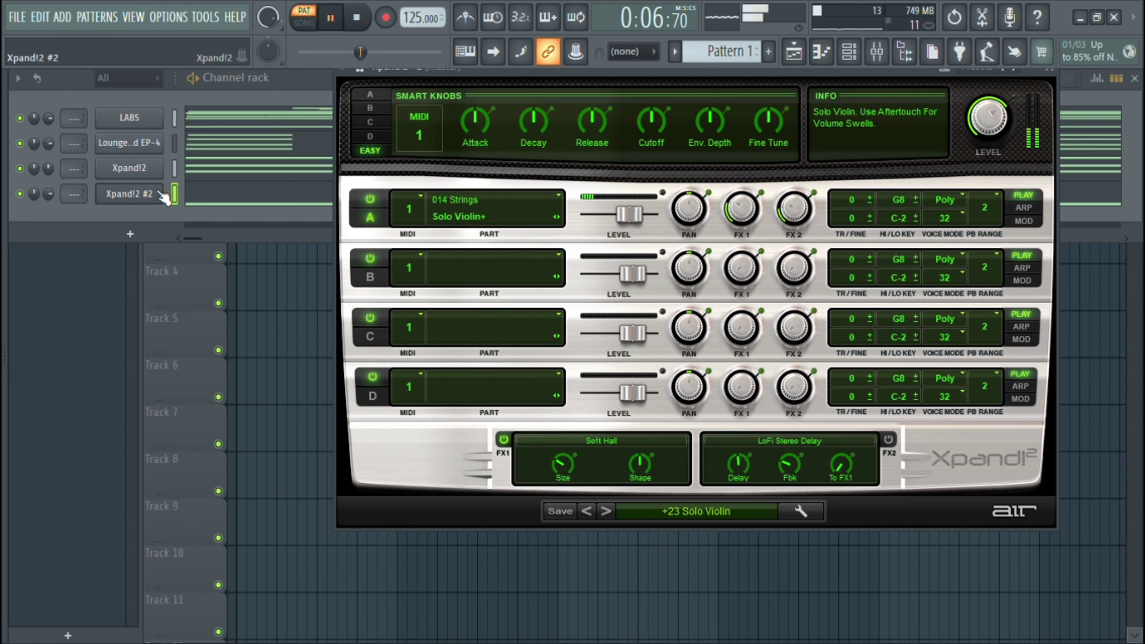
click(219, 199)
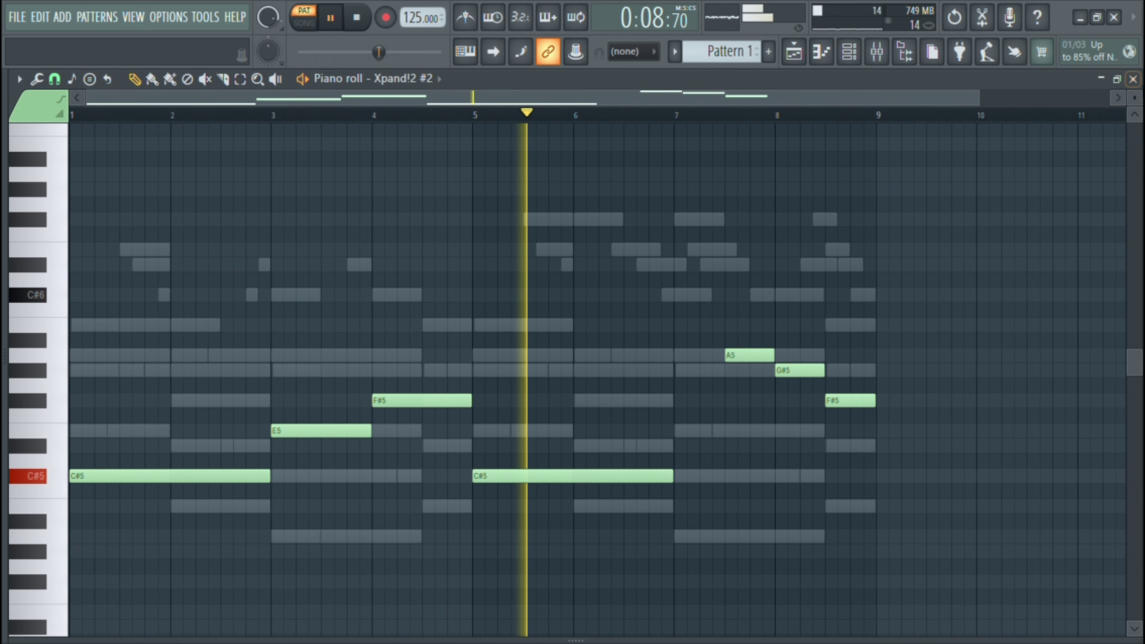
click(1134, 79)
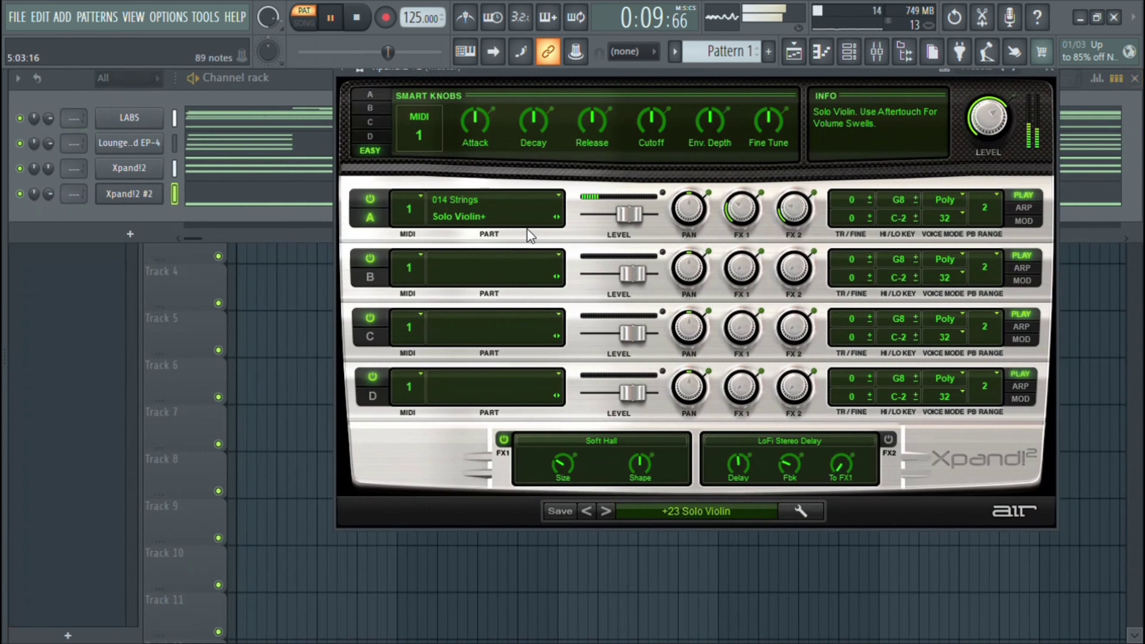
Step: Draw a long sustained G#5 note from bar 1 in the Purity part and close its piano roll
click(153, 199)
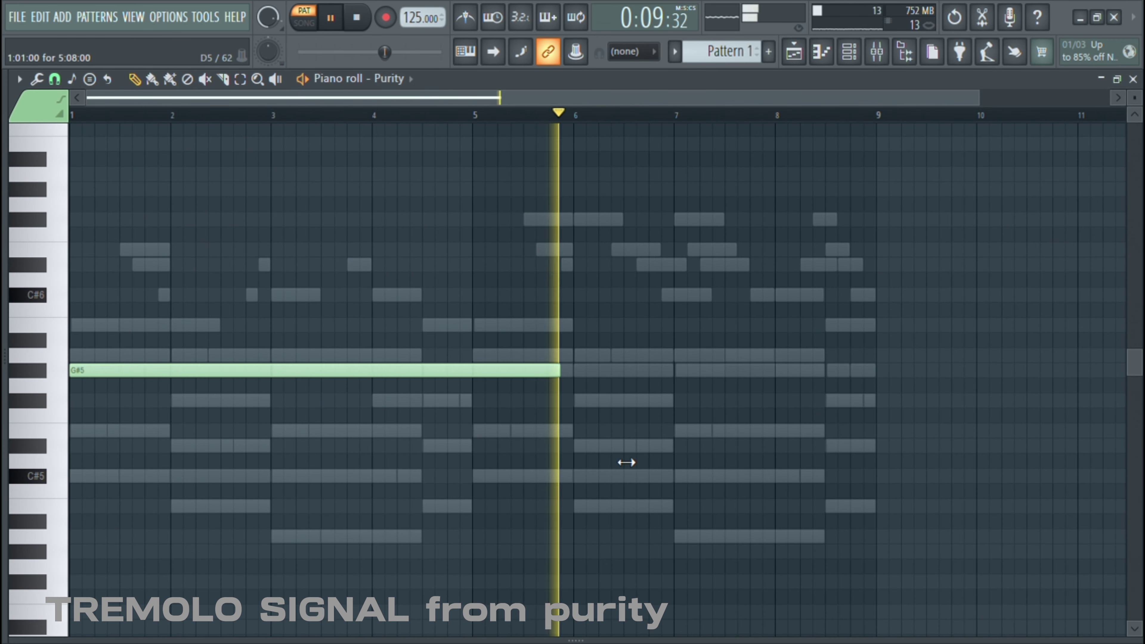
click(1134, 79)
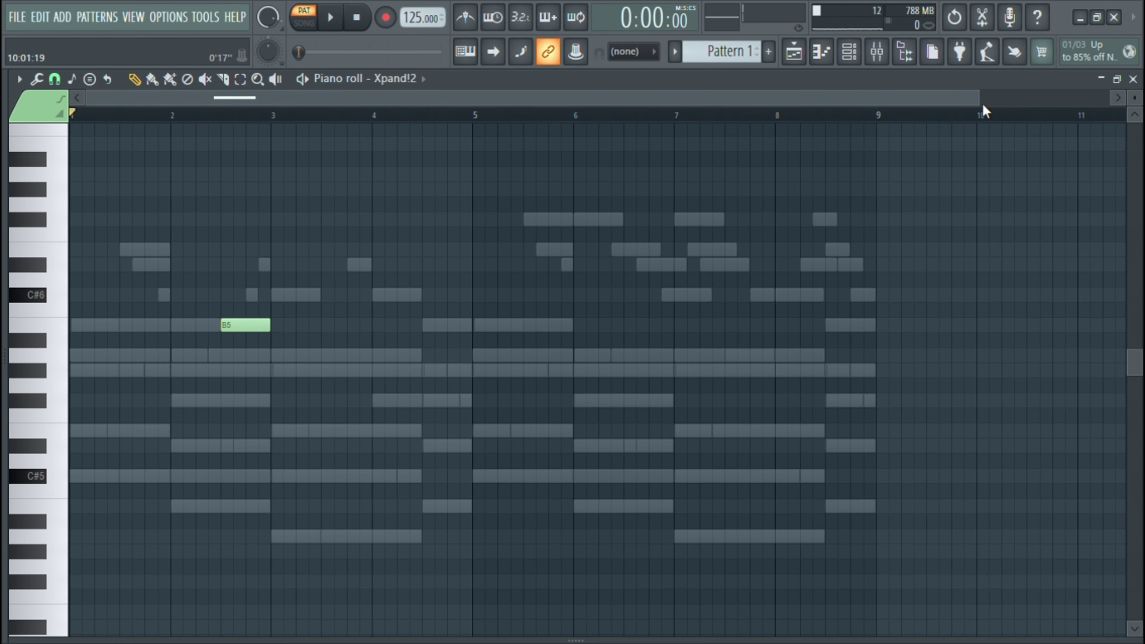
Step: Place three equal B5 notes across the second half of bar 2 and an A5 at bar 3 in the new Xpand!2 part
drag(981, 98, 532, 99)
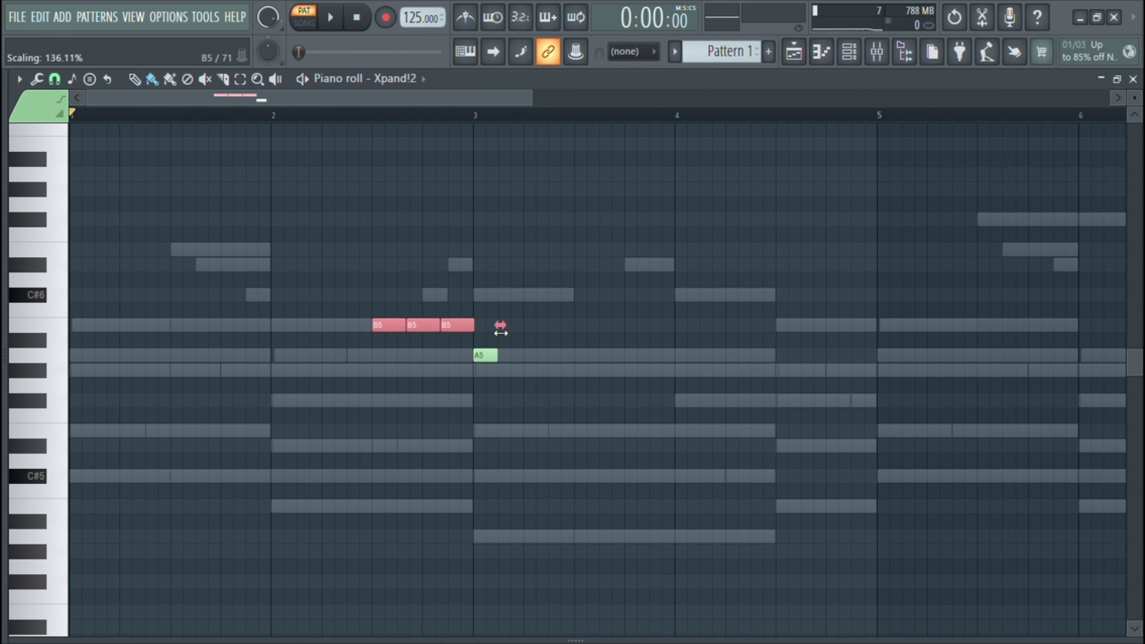
click(546, 98)
drag(596, 99, 371, 119)
drag(618, 324, 616, 325)
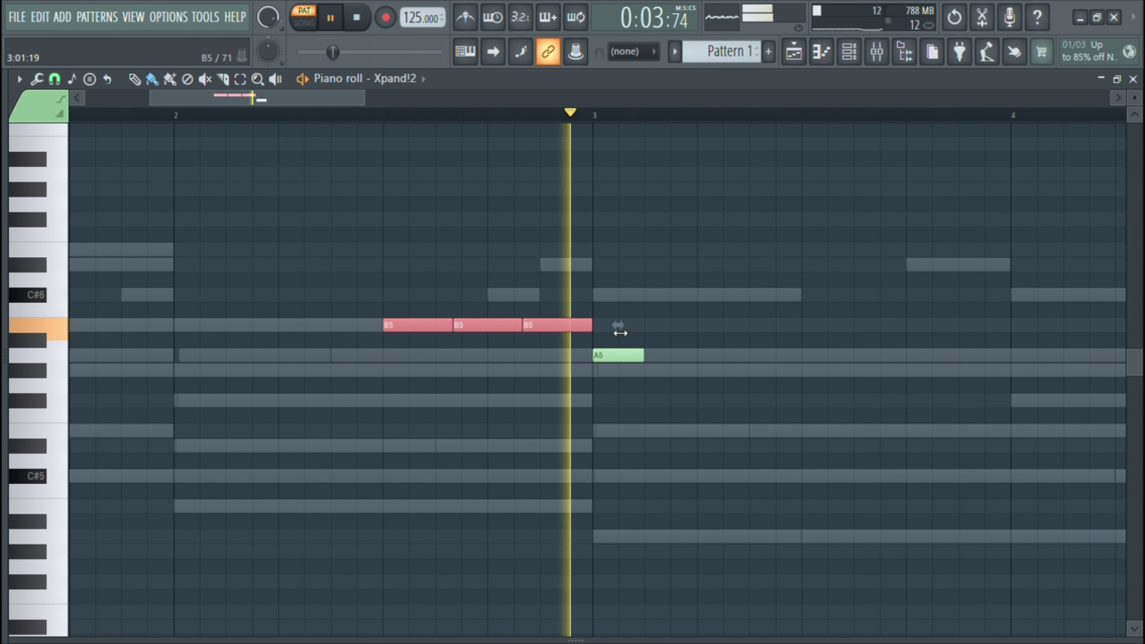
Step: Rework the line into a three-quarter-bar E5 at bar 1, three G#5 notes in bar 2 and a three-quarter-bar F#5 at bar 3
drag(151, 98, 84, 98)
drag(365, 98, 650, 98)
drag(406, 357, 417, 359)
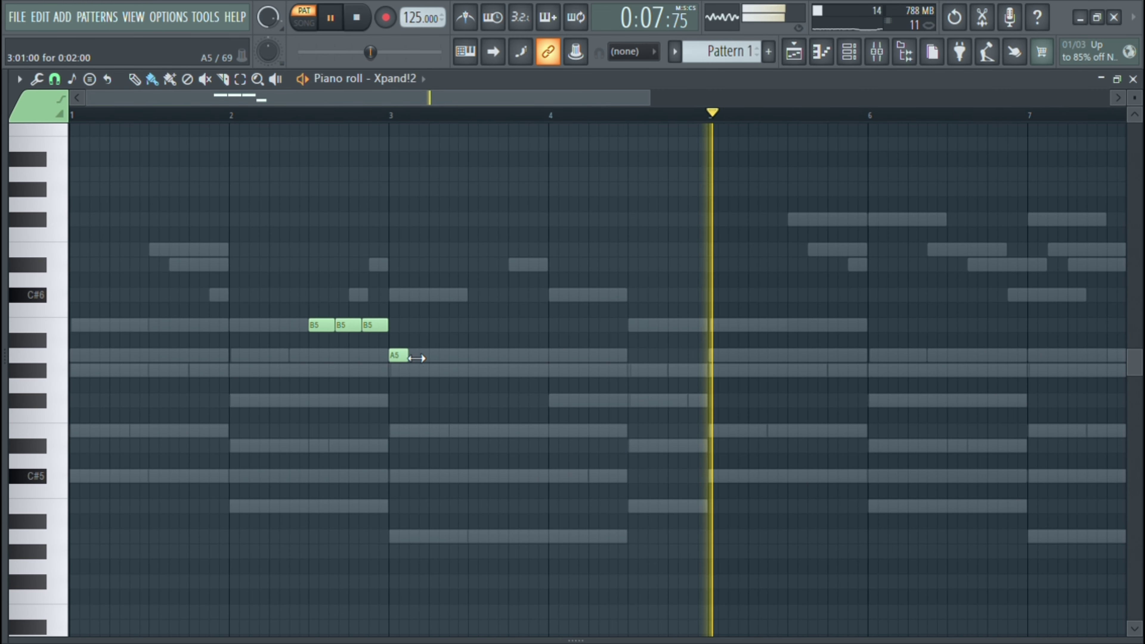
drag(534, 358, 511, 417)
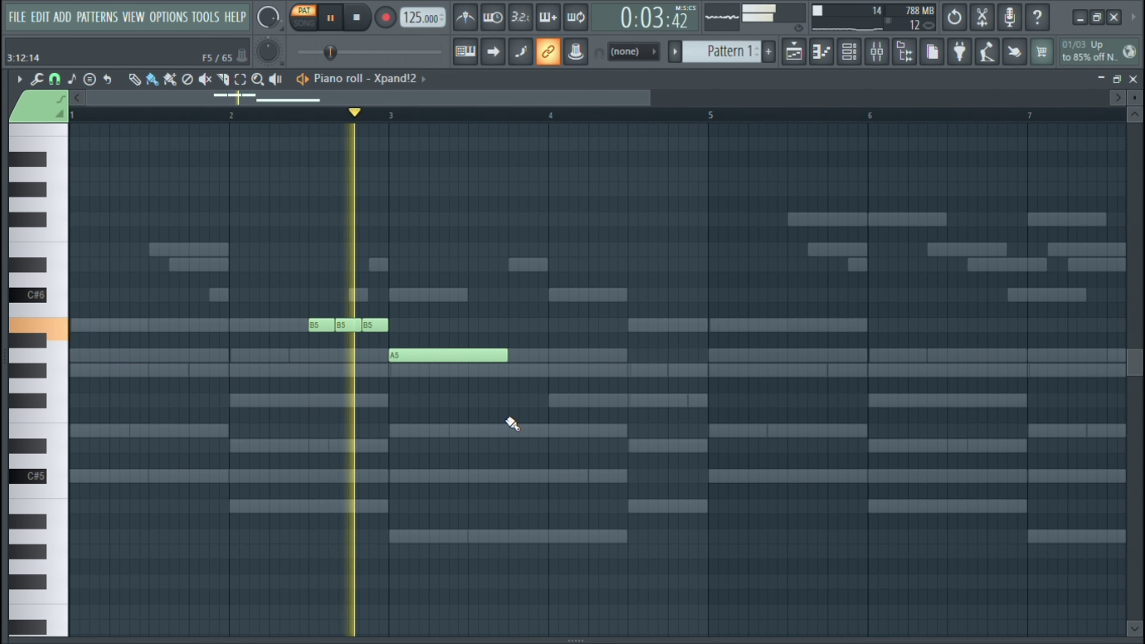
key(space)
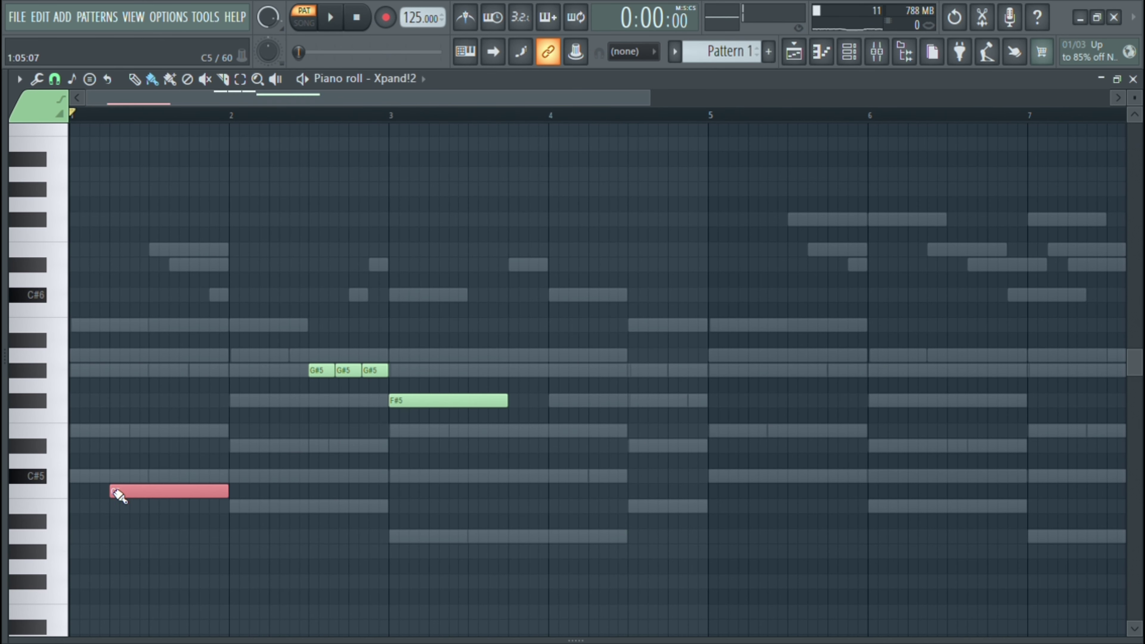
Step: Check the French Horn patch on the Xpand!2 channel and play back the horn line
click(853, 55)
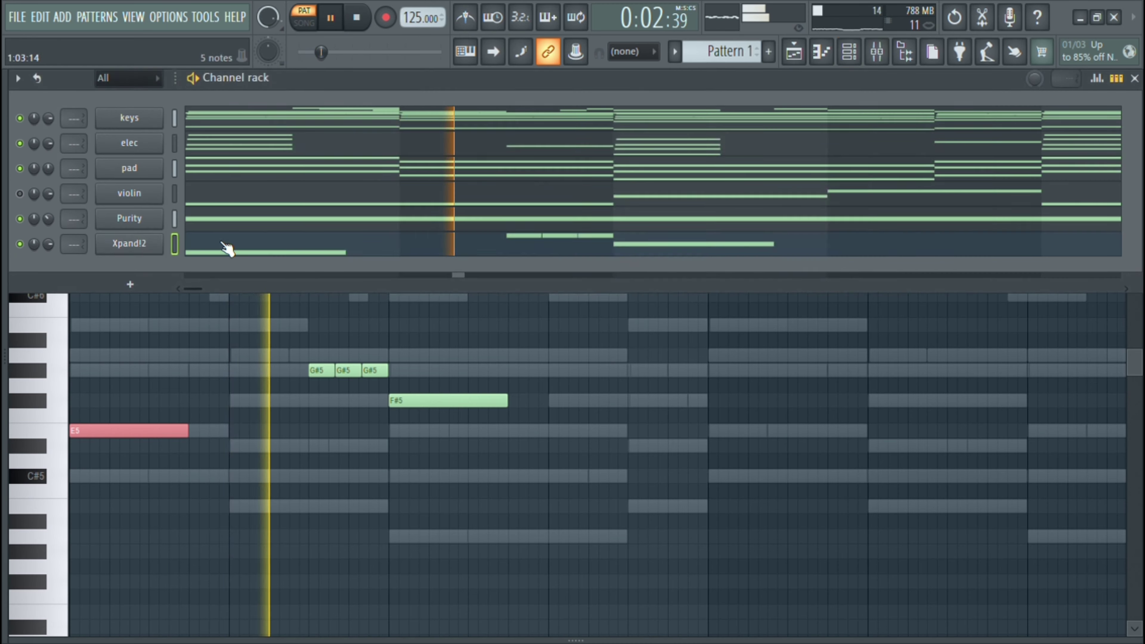
click(129, 244)
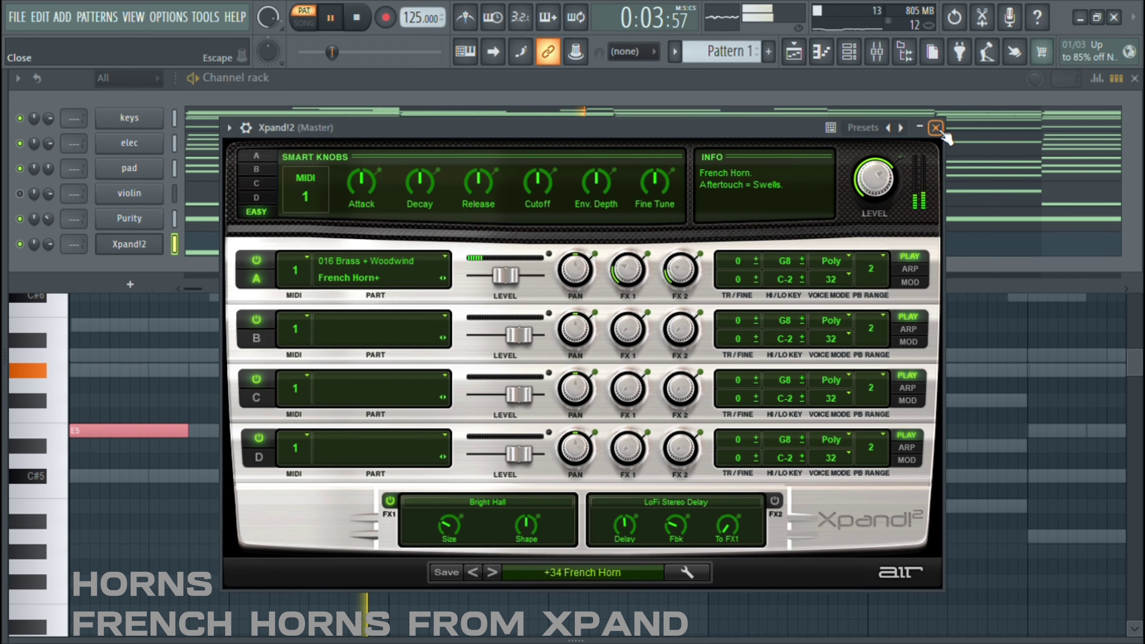
click(940, 131)
right_click(619, 426)
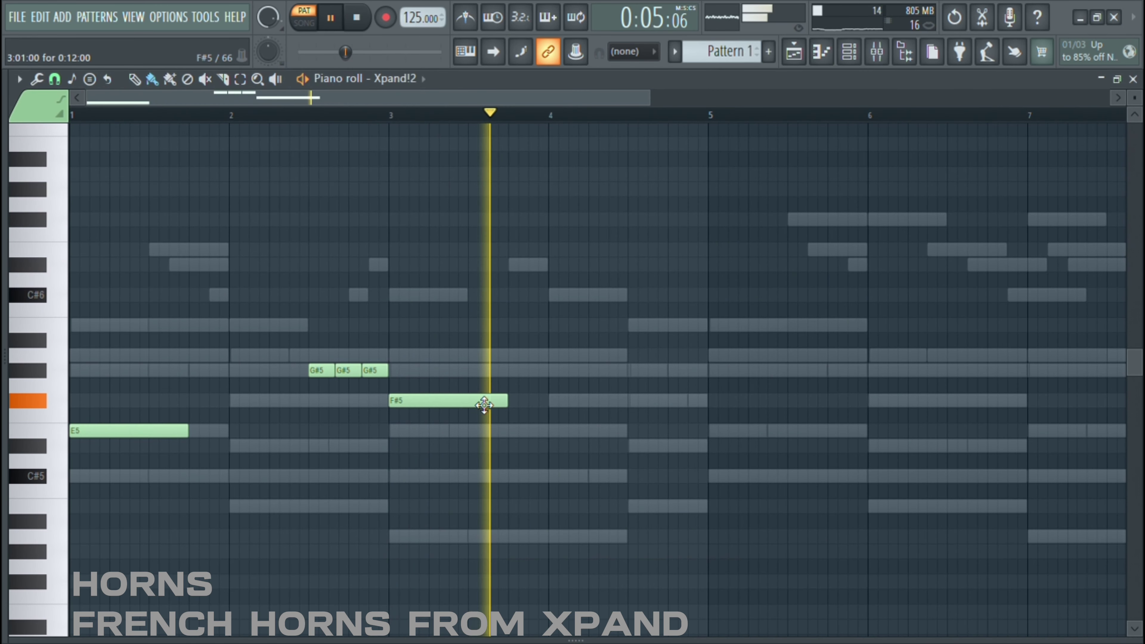
key(space)
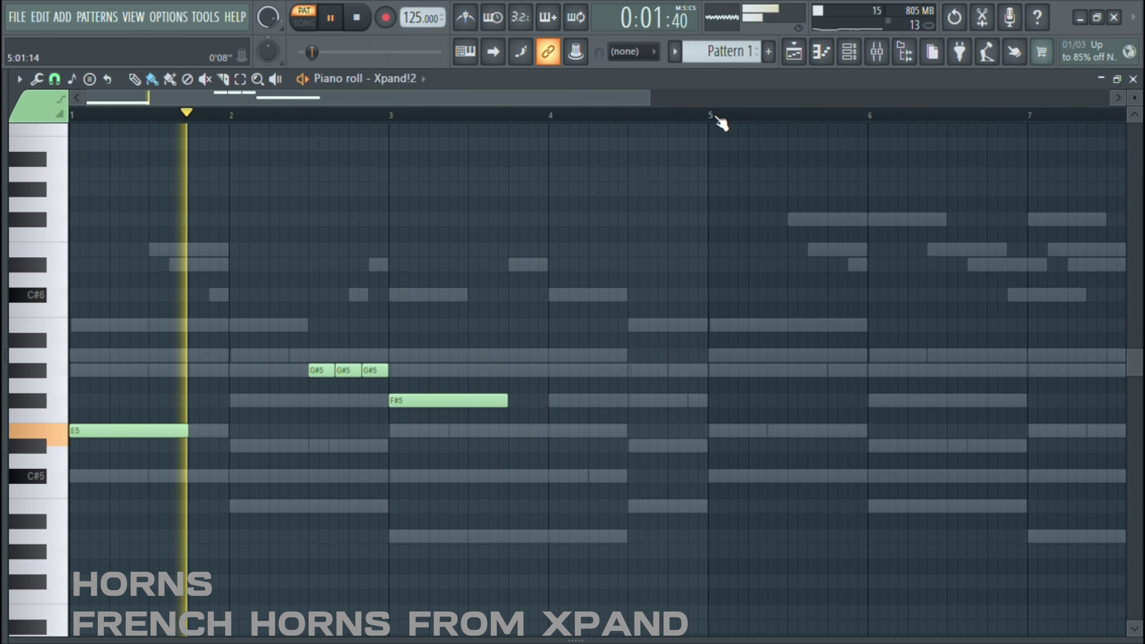
Step: Duplicate the four-bar horn line into bars 5 to 8 and add a quarter-bar A5 just before the G#5 notes in bar 6
drag(713, 117, 70, 116)
key(ctrl+b)
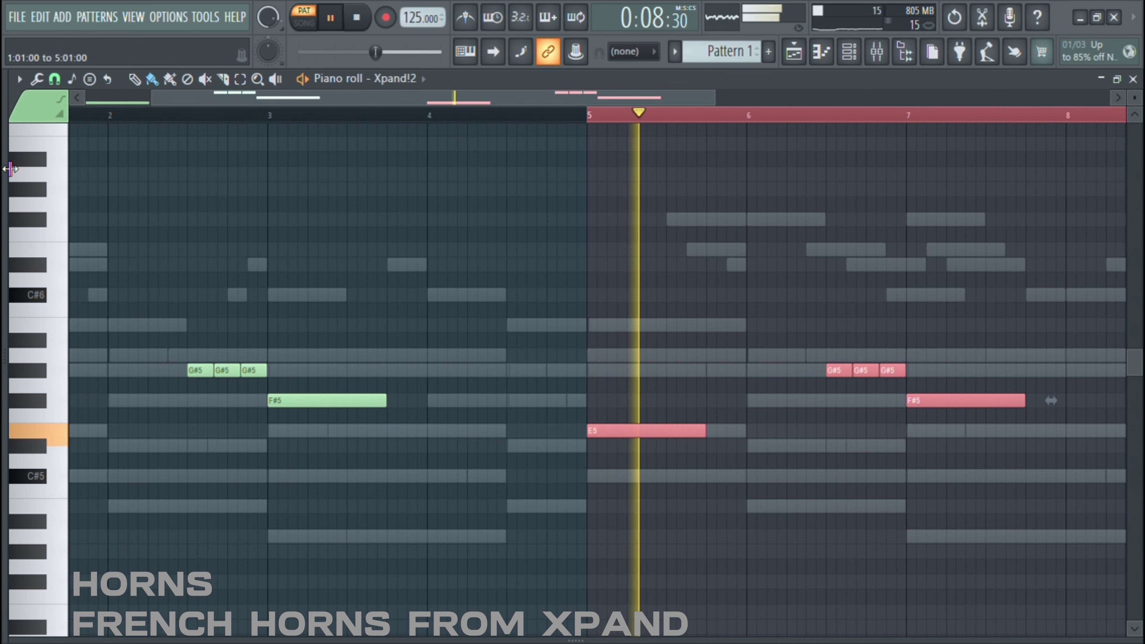
click(593, 115)
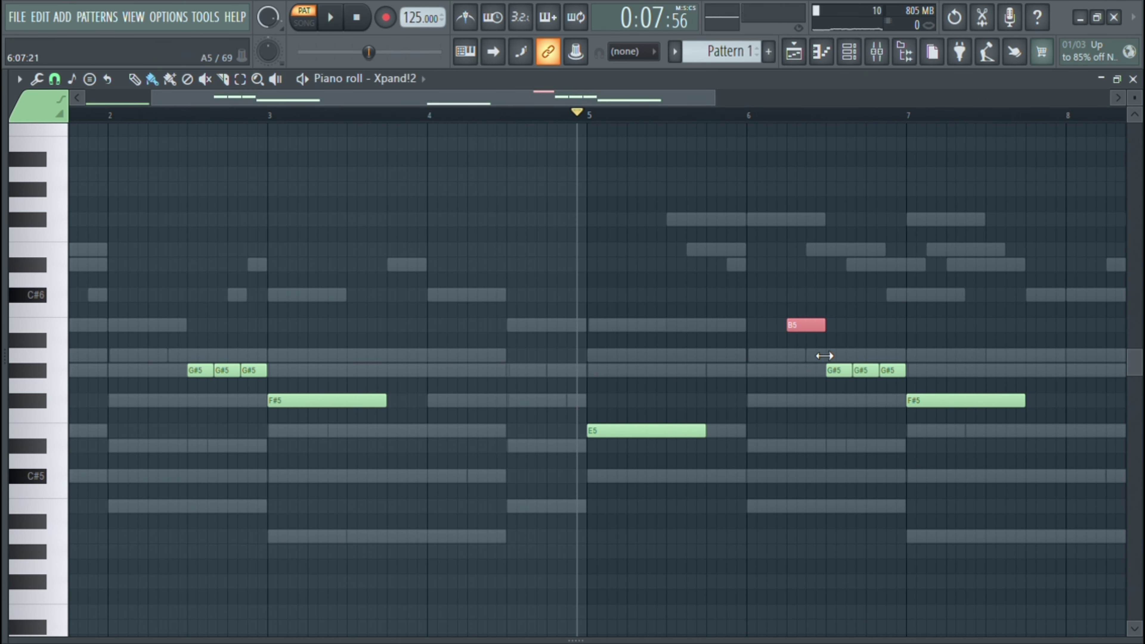
drag(823, 327, 823, 357)
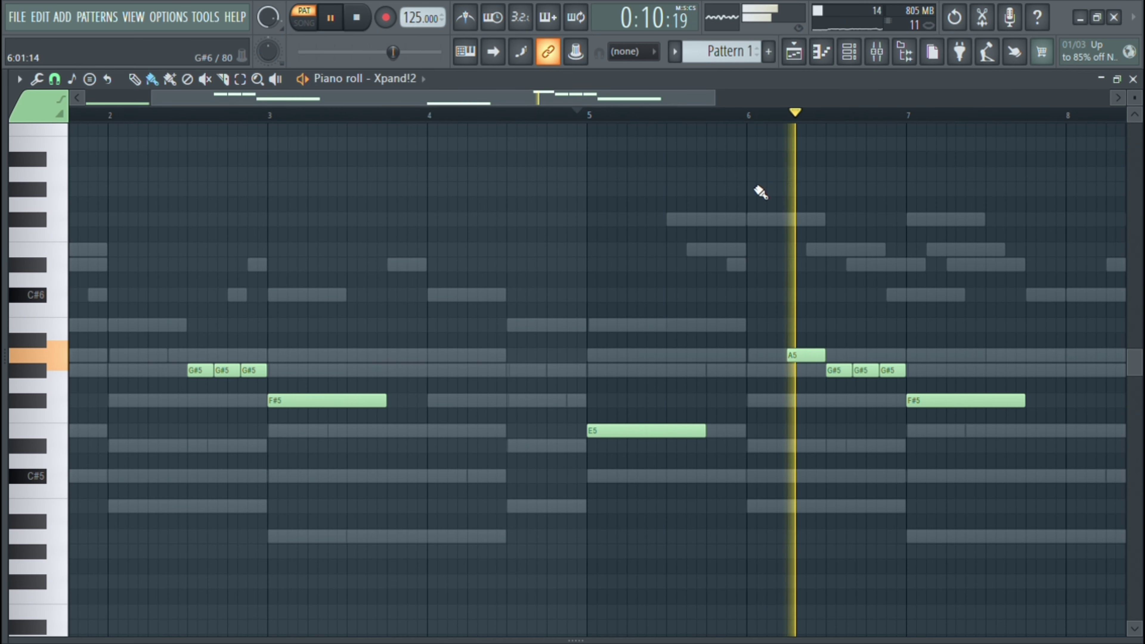
Step: Raise the horn note at bar 7 to C#6 and add a three-quarter-bar B5 at bar 8
drag(646, 103, 783, 115)
key(space)
key(space)
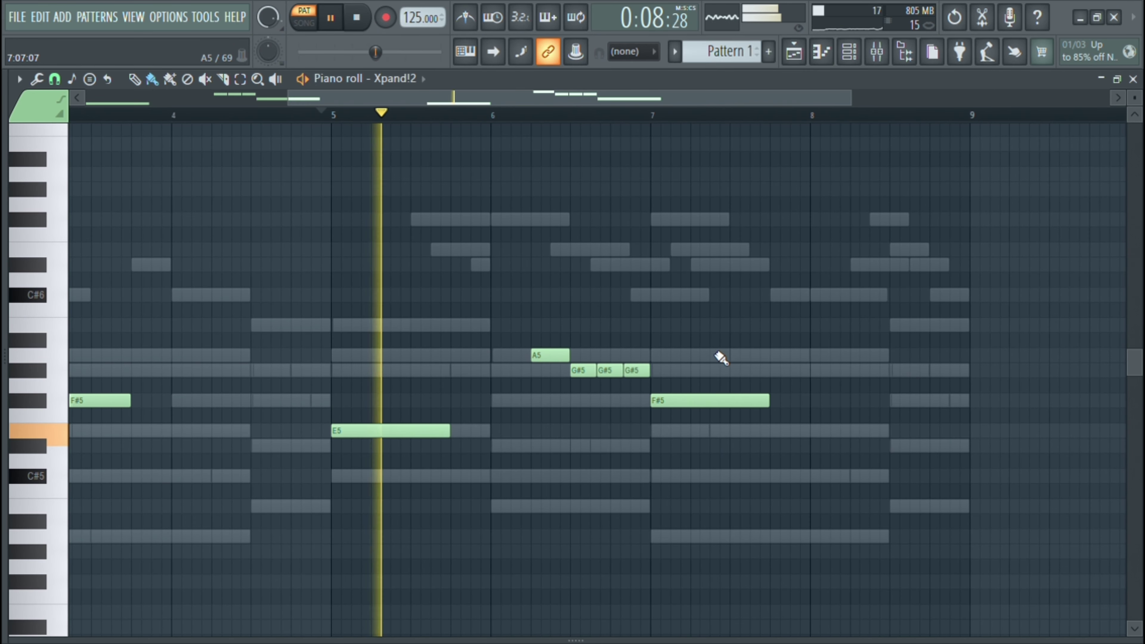
drag(707, 415, 713, 307)
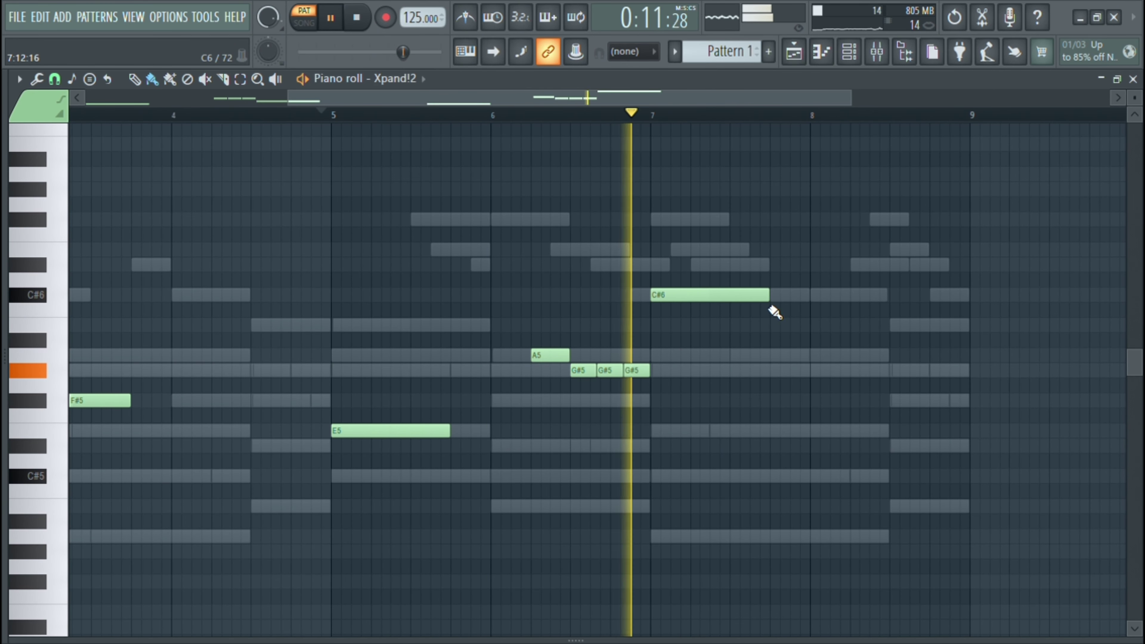
click(824, 326)
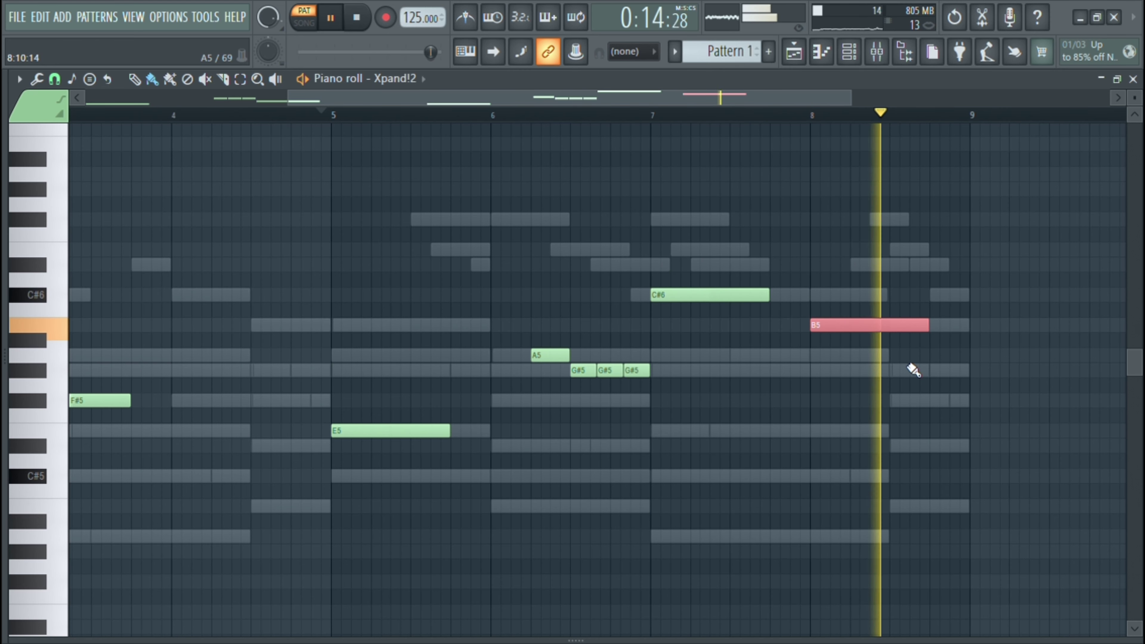
Step: Add a G#5 midway through bar 8, trim it and the B5 to half a bar each, and check the horn line
key(space)
key(space)
click(902, 371)
drag(930, 330, 891, 336)
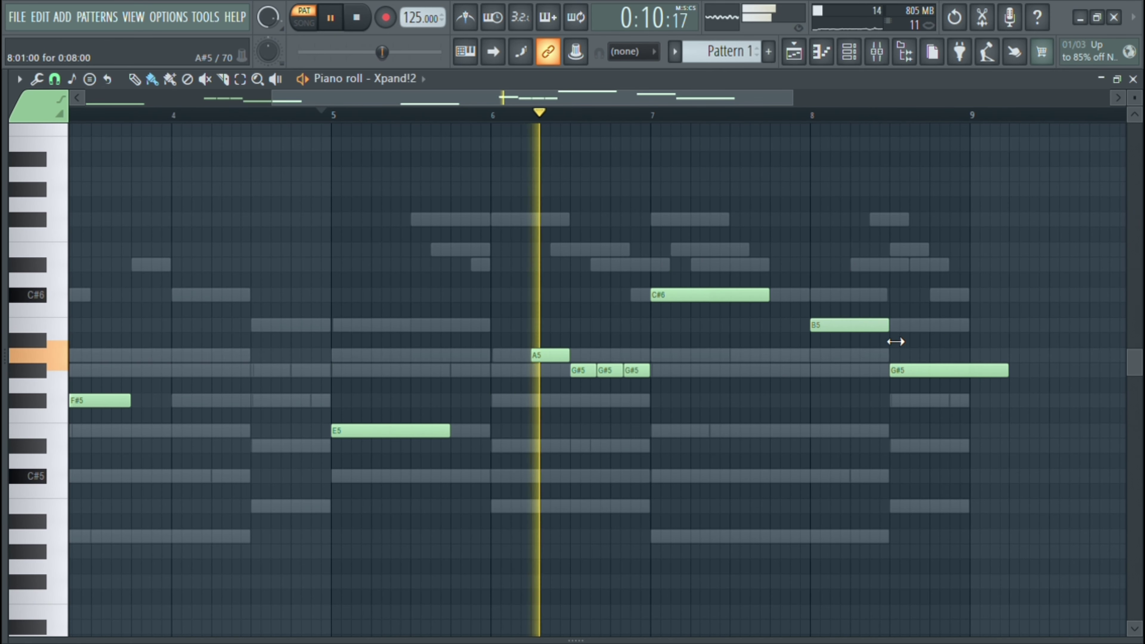
drag(1019, 381, 979, 383)
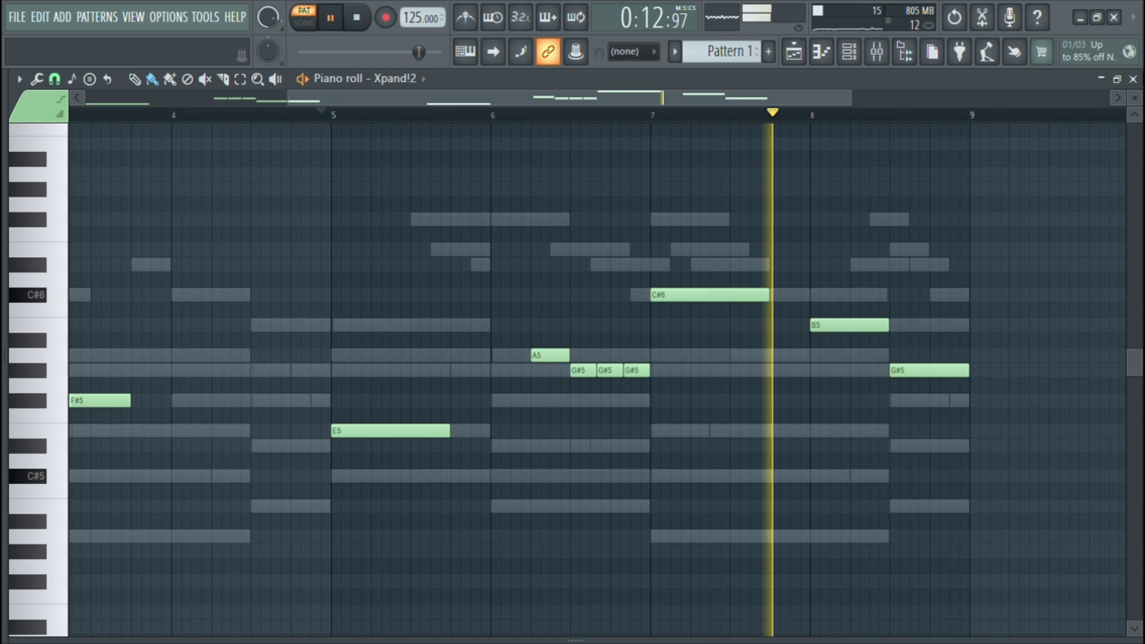
click(1134, 79)
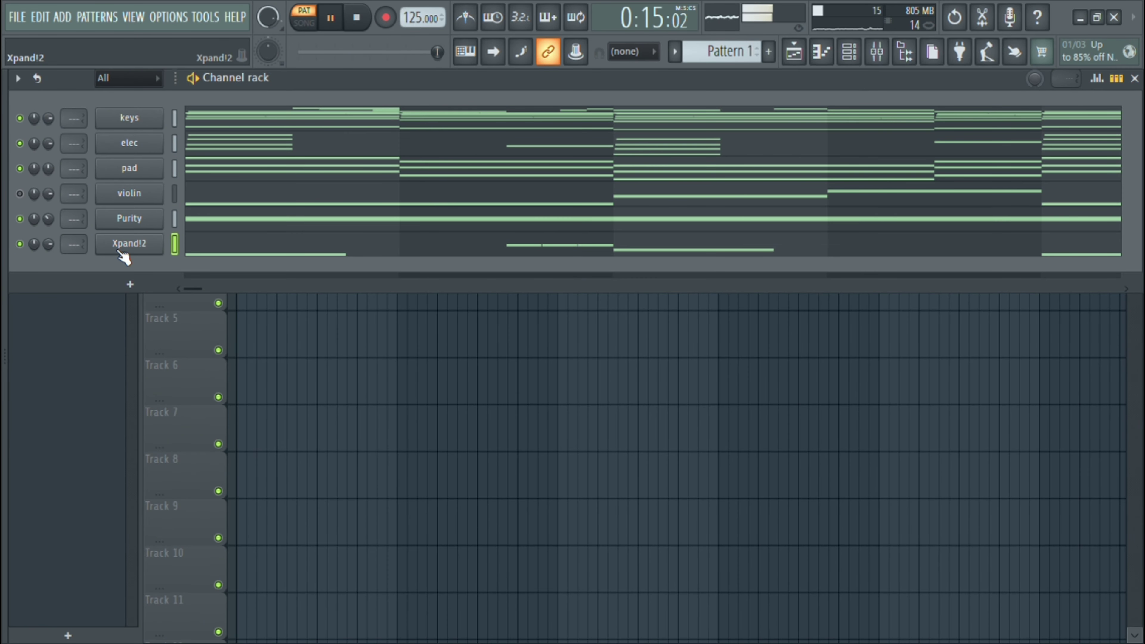
click(317, 255)
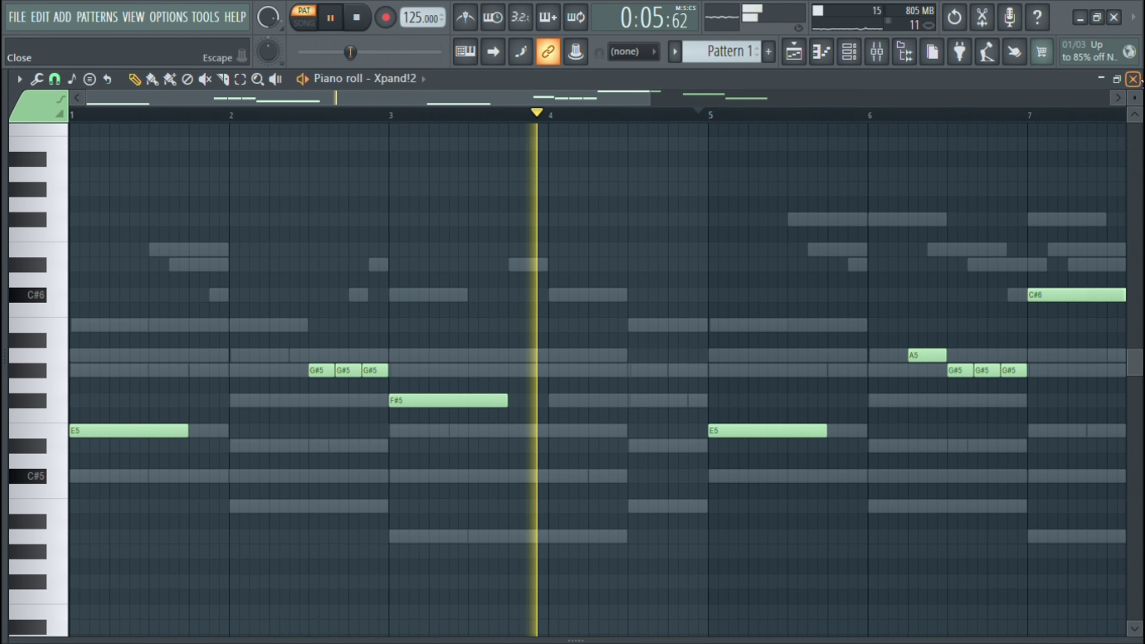
Step: Set the lofi vinyl ambience clip's gain to -22.5 dB under the Pattern 1 clip and return to that pattern's channels
click(1135, 79)
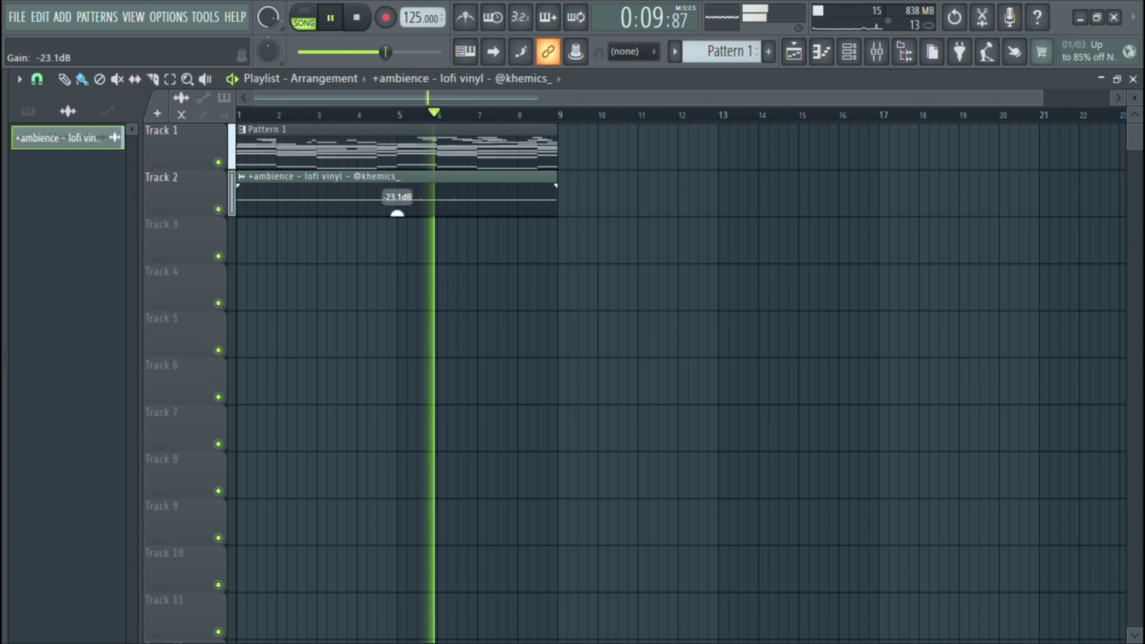
click(540, 148)
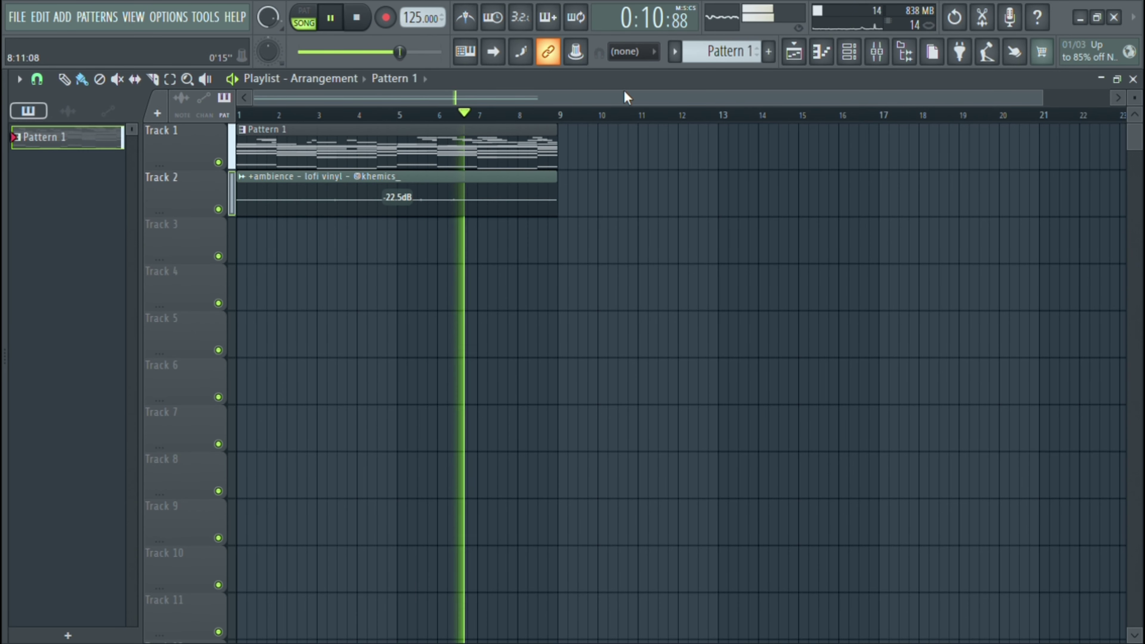
click(850, 52)
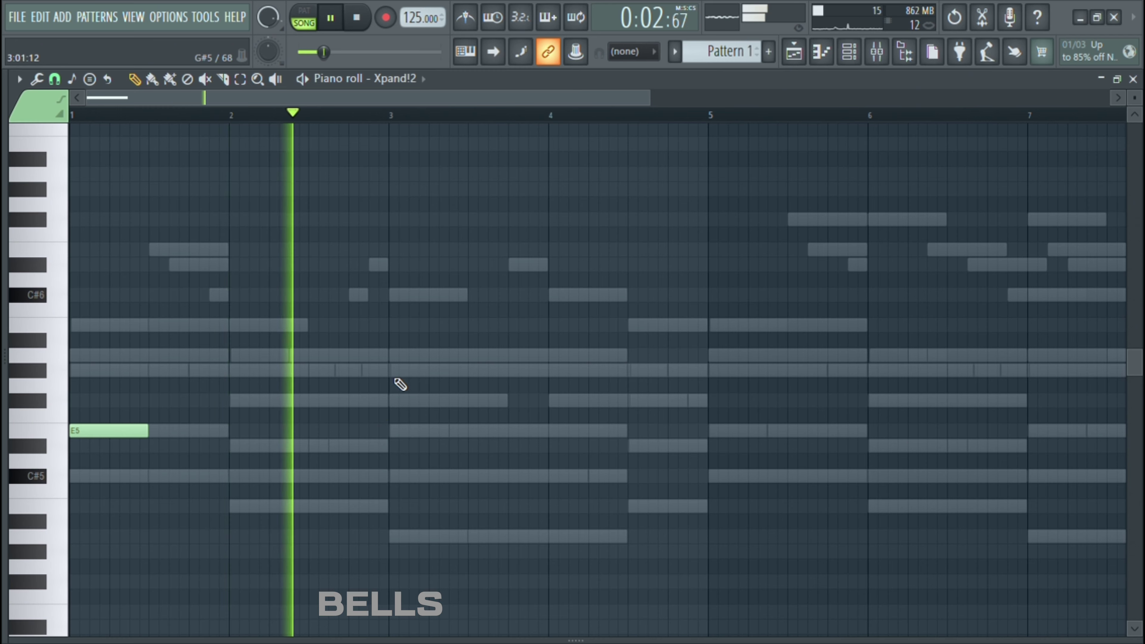
Step: Add half-bar bell notes G#5 at bar 3, F#5 at bar 4 and D#5 midway through bar 4, and duplicate the four-bar line
click(406, 370)
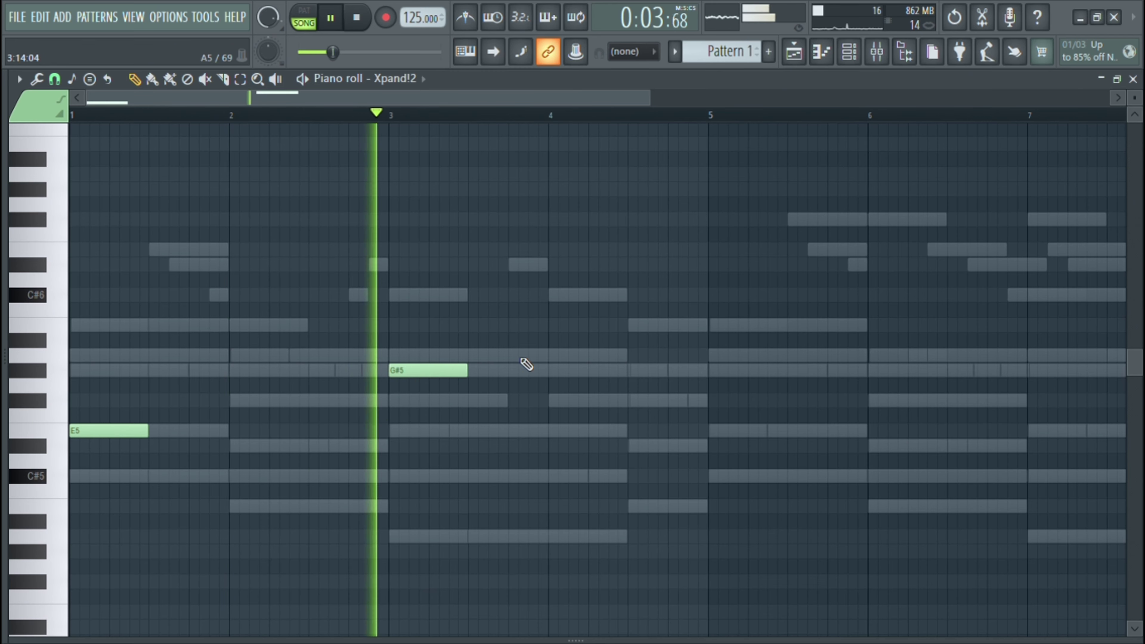
click(555, 401)
click(634, 446)
key(ctrl+b)
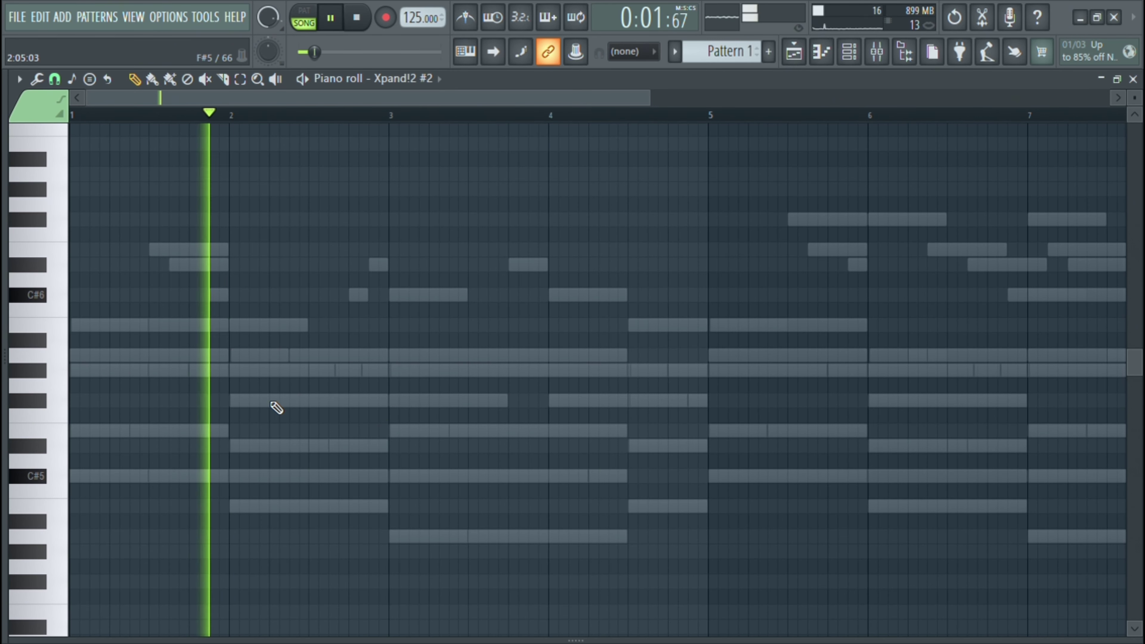
Step: Place quarter-bar F#5 notes on the second beat of bars 2 and 6 in the Xpand!2 #2 part
click(274, 401)
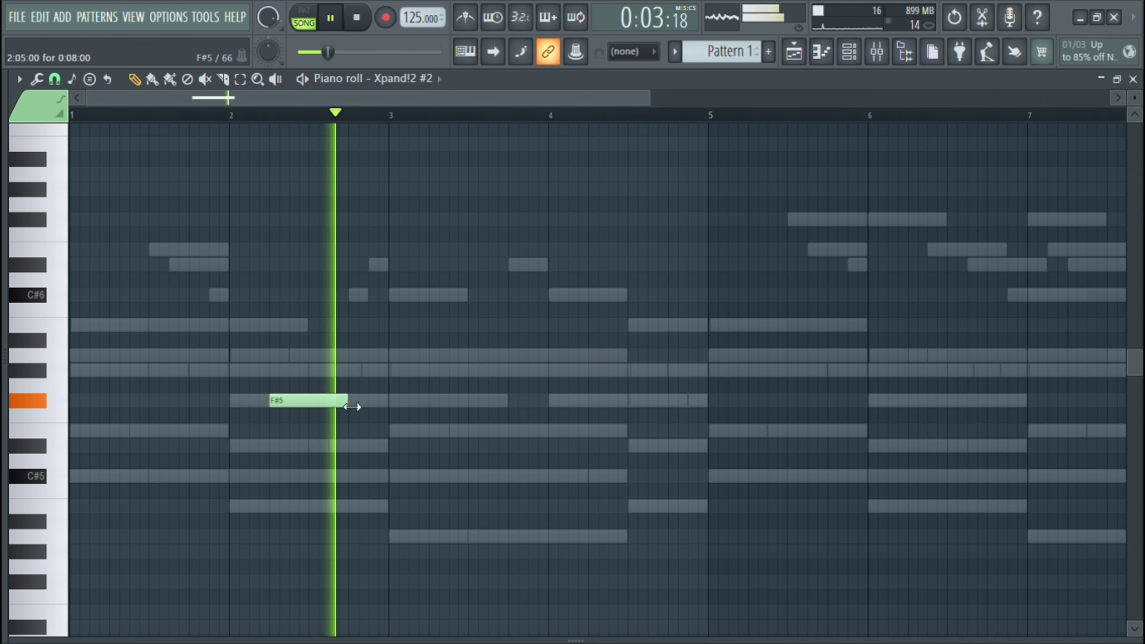
drag(354, 407, 310, 412)
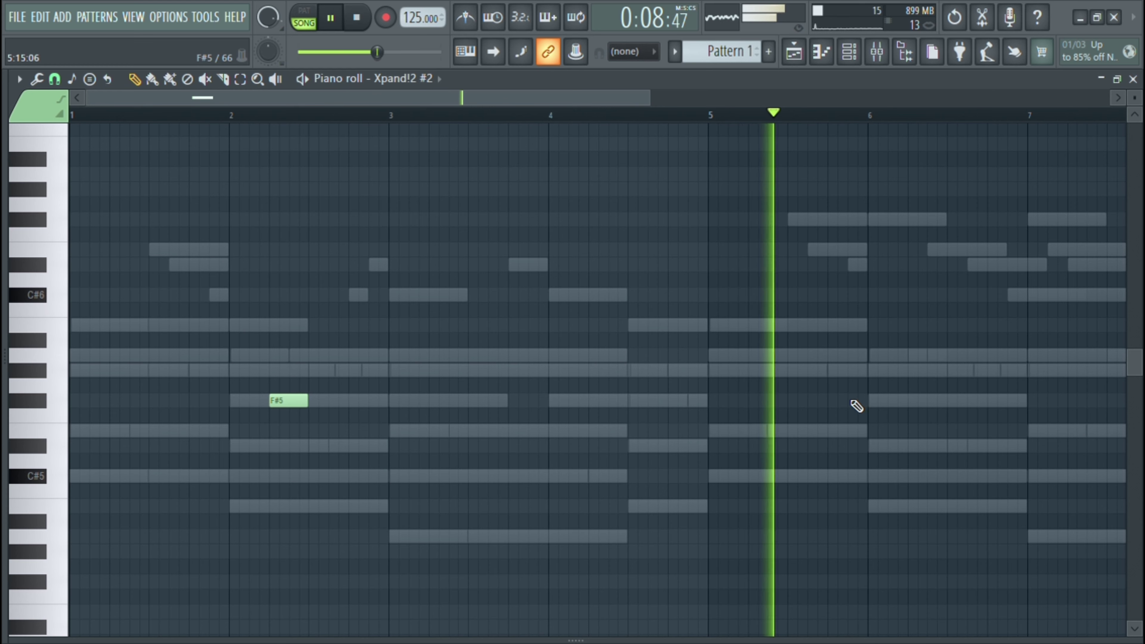
click(910, 401)
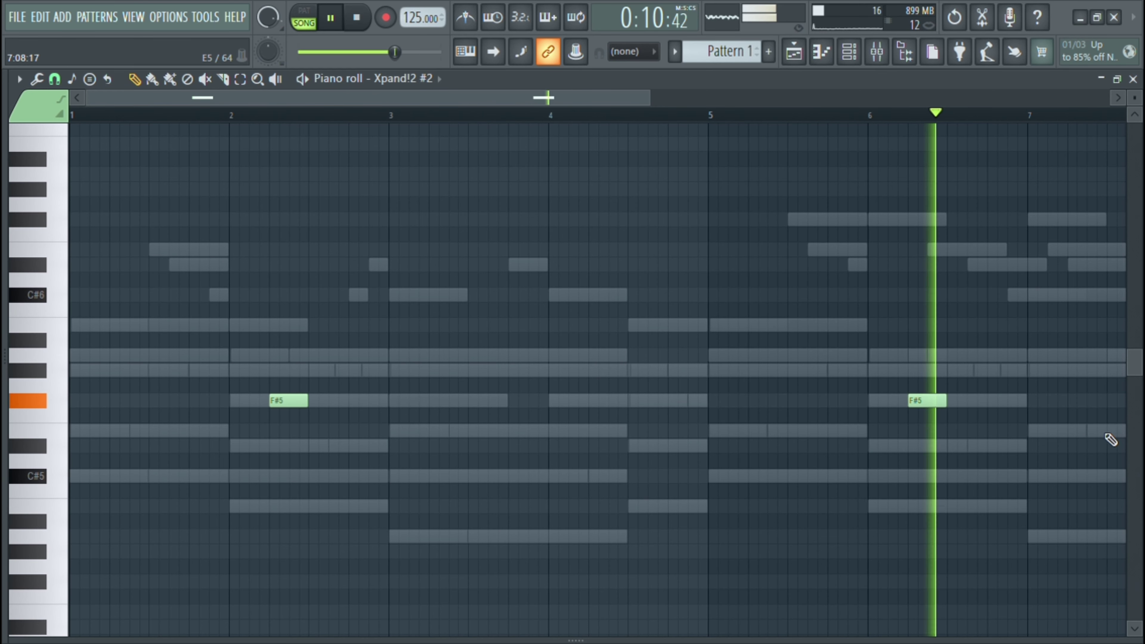
Step: Replace a trial E5 at bar 7 with a quarter-bar D#5 on the last beat of bar 8
click(1037, 431)
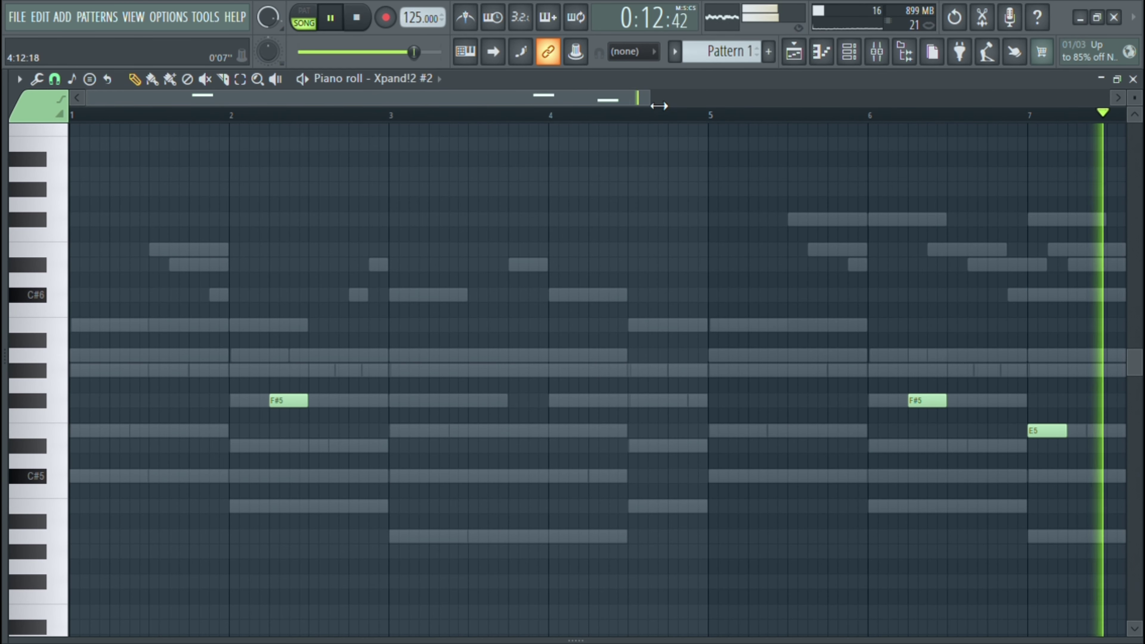
drag(659, 106, 1002, 190)
right_click(676, 431)
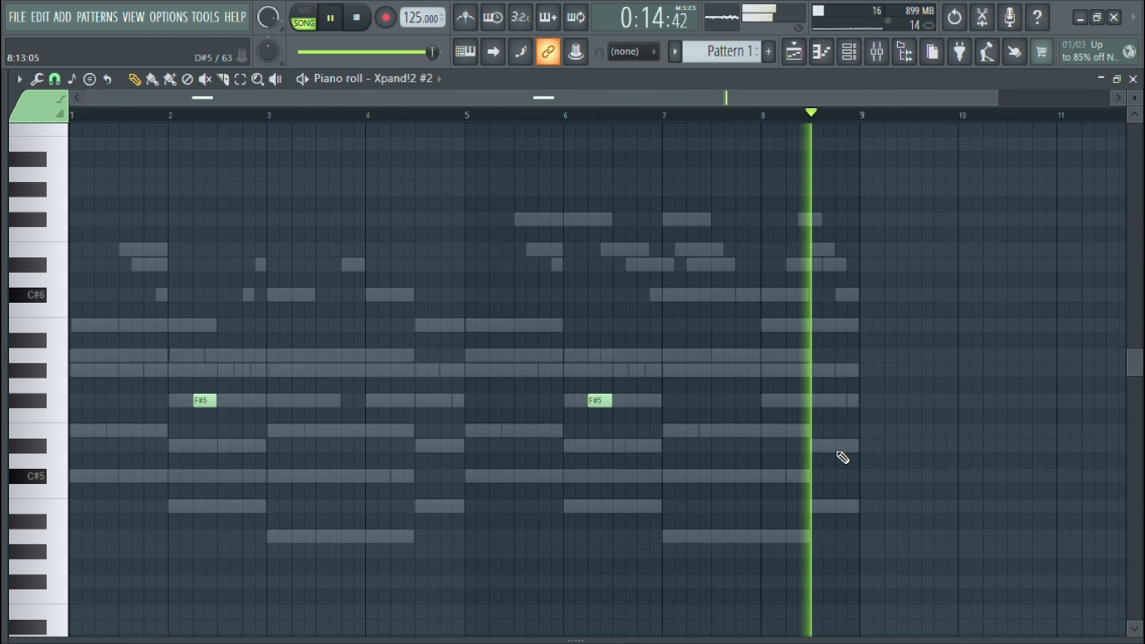
click(838, 448)
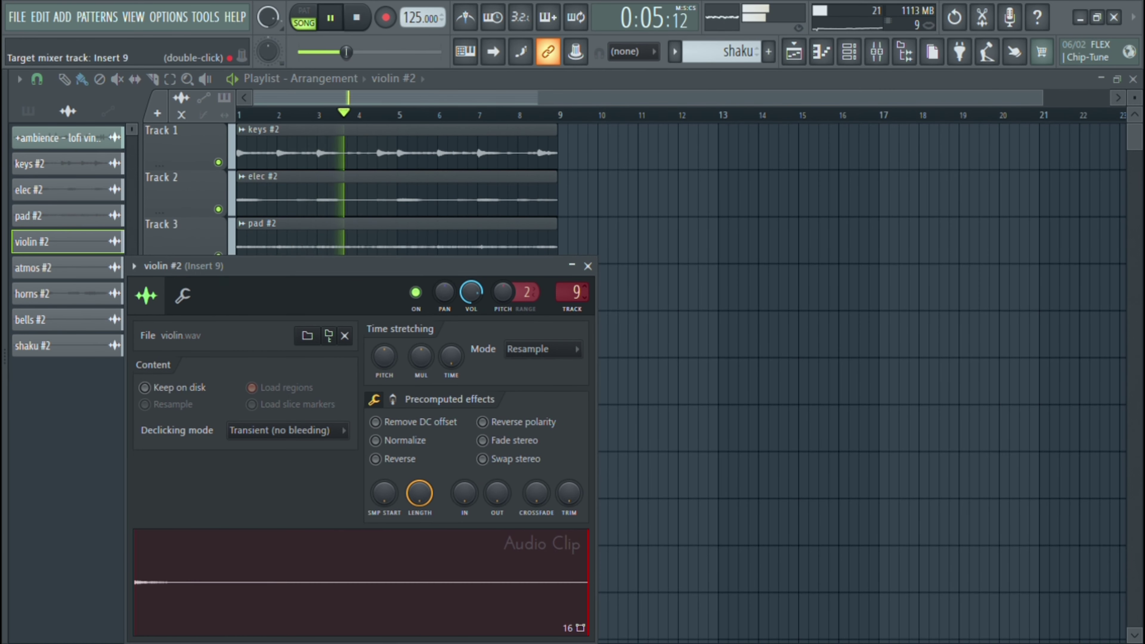
Step: Check the time-stretching mode of the violin #2 audio clip and open the atmos #2 clip's settings
click(588, 266)
double_click(506, 293)
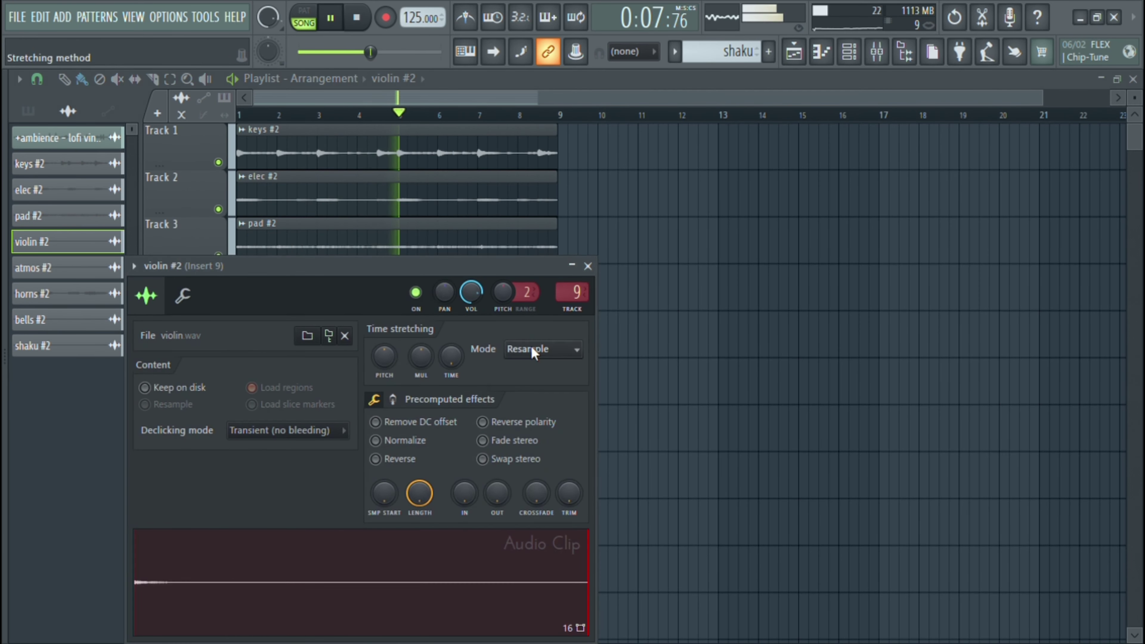
click(587, 266)
double_click(465, 356)
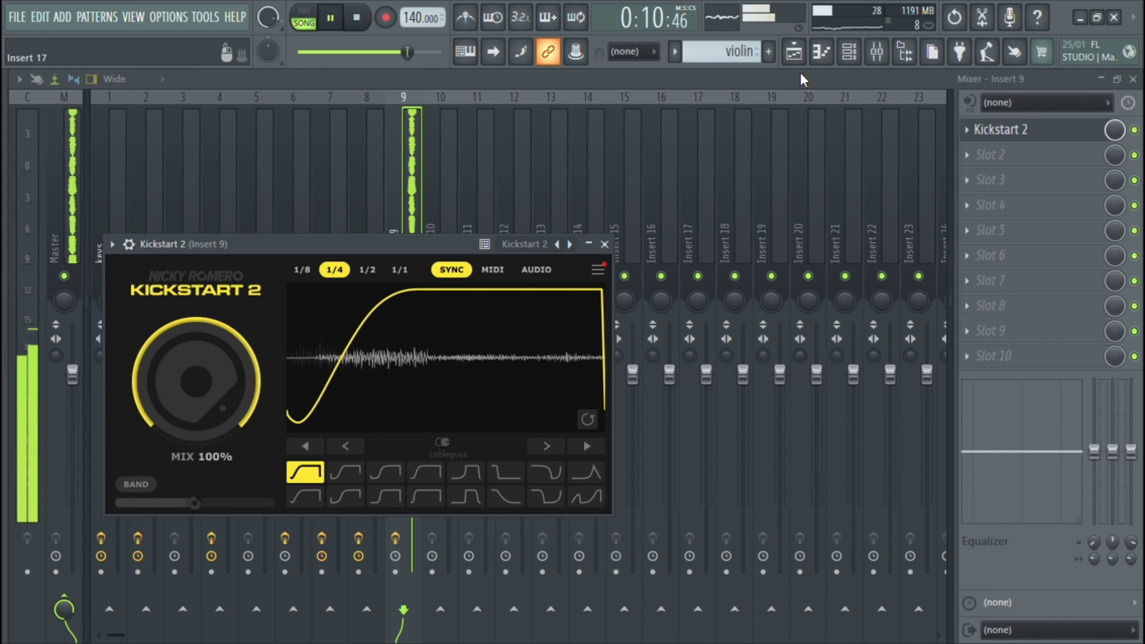
Step: High-pass mixer Insert 9 at 130 Hz with Fruity parametric EQ 2 placed ahead of Kickstart 2
click(795, 52)
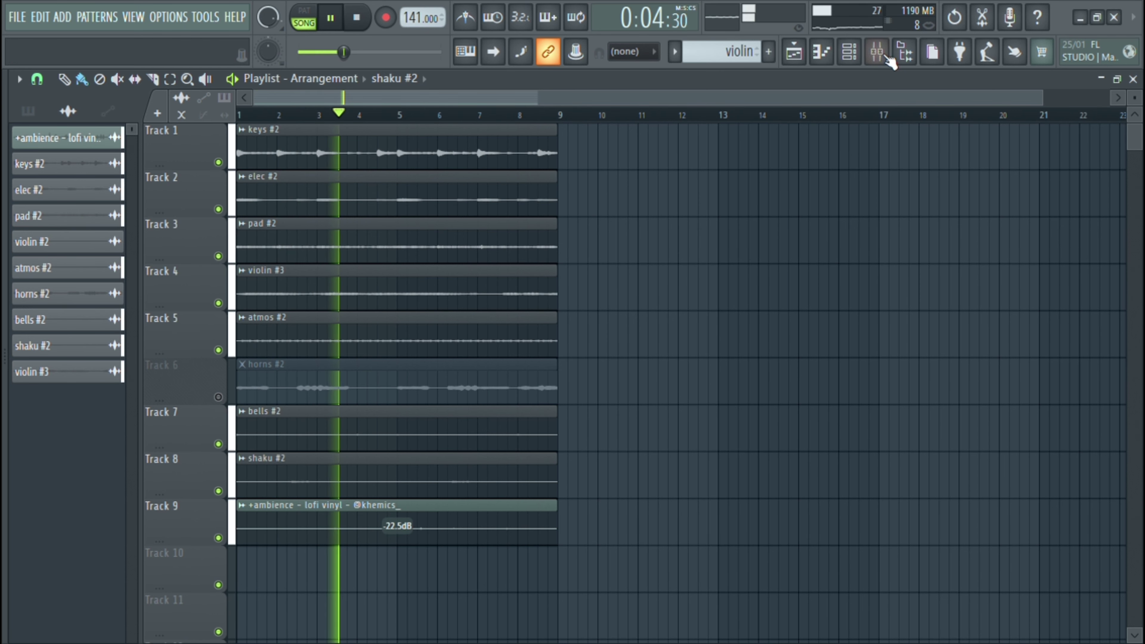
click(884, 57)
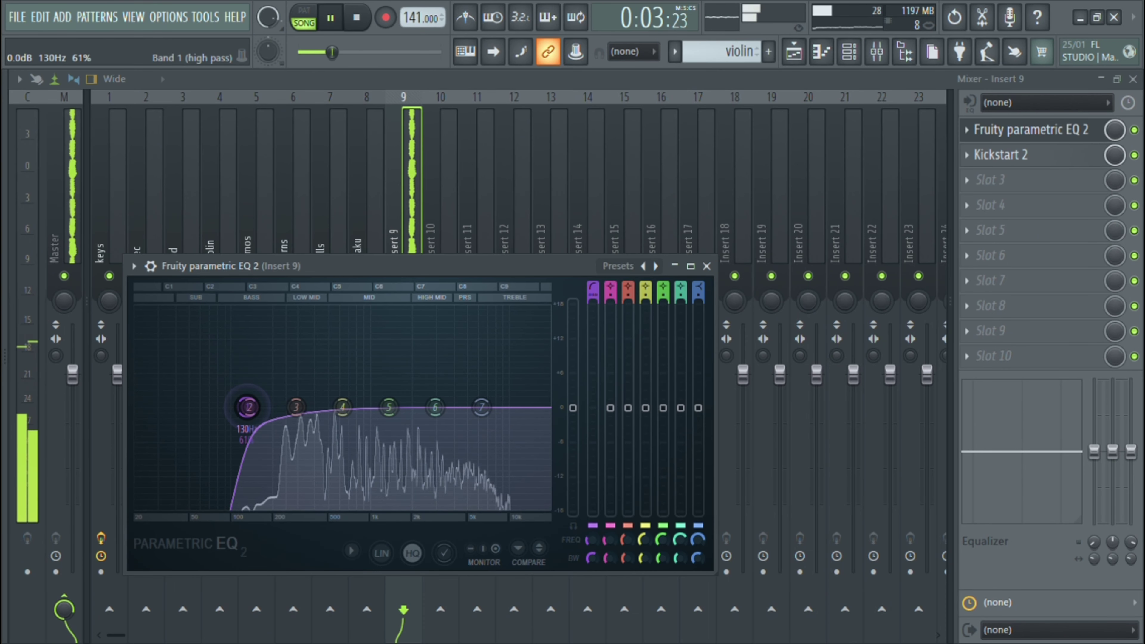
click(705, 266)
key(F9)
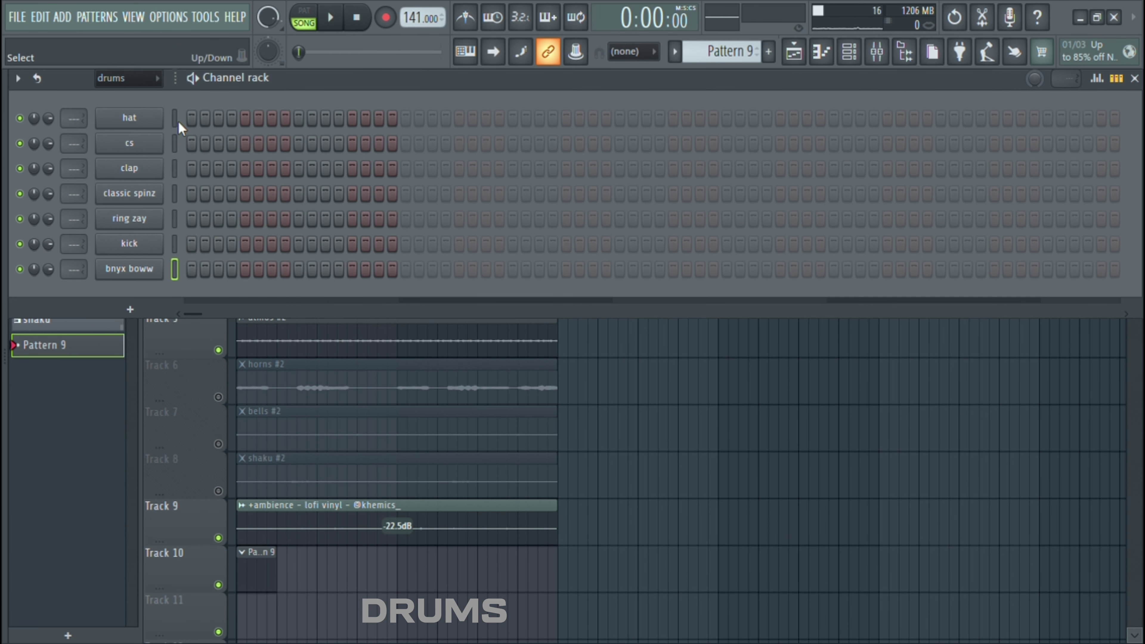
Step: Place hat hits on steps 4 and 7 of Pattern 9 and play them against the melody
key(space)
click(232, 118)
click(272, 118)
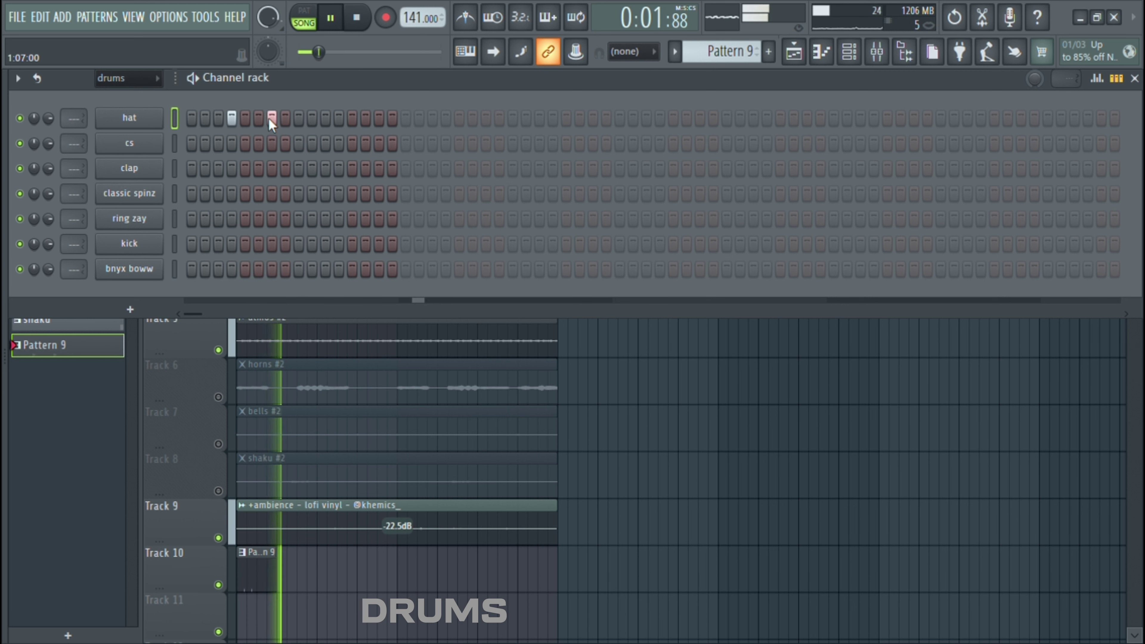
key(space)
key(space)
key(space)
key(space)
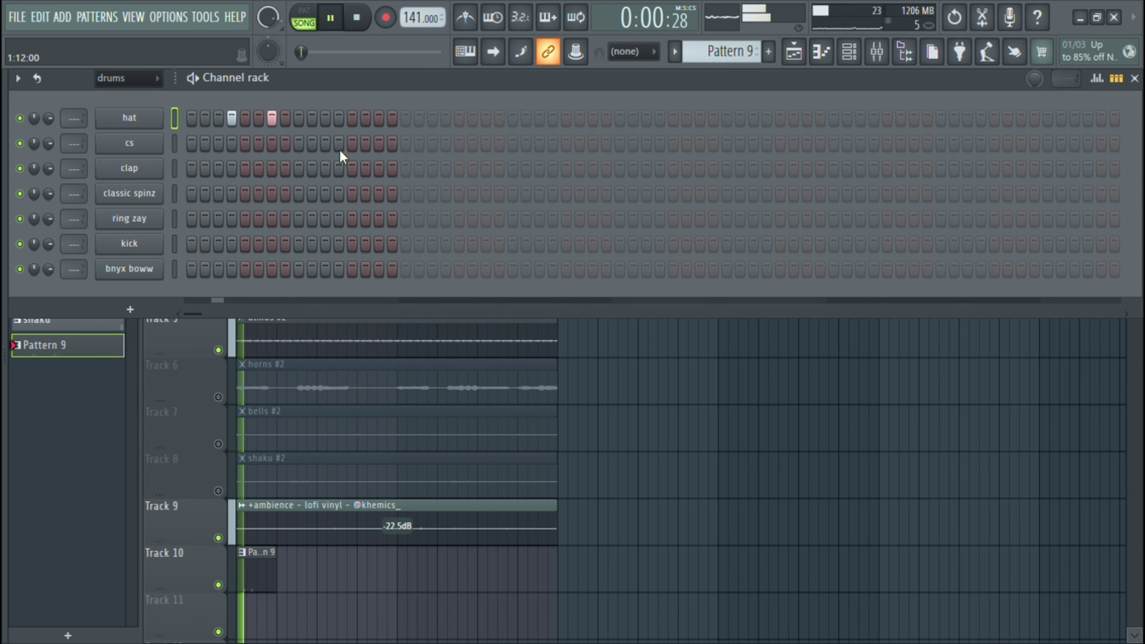
Step: Set the tempo to 145 BPM and place a clap on step 9 of Pattern 9
key(space)
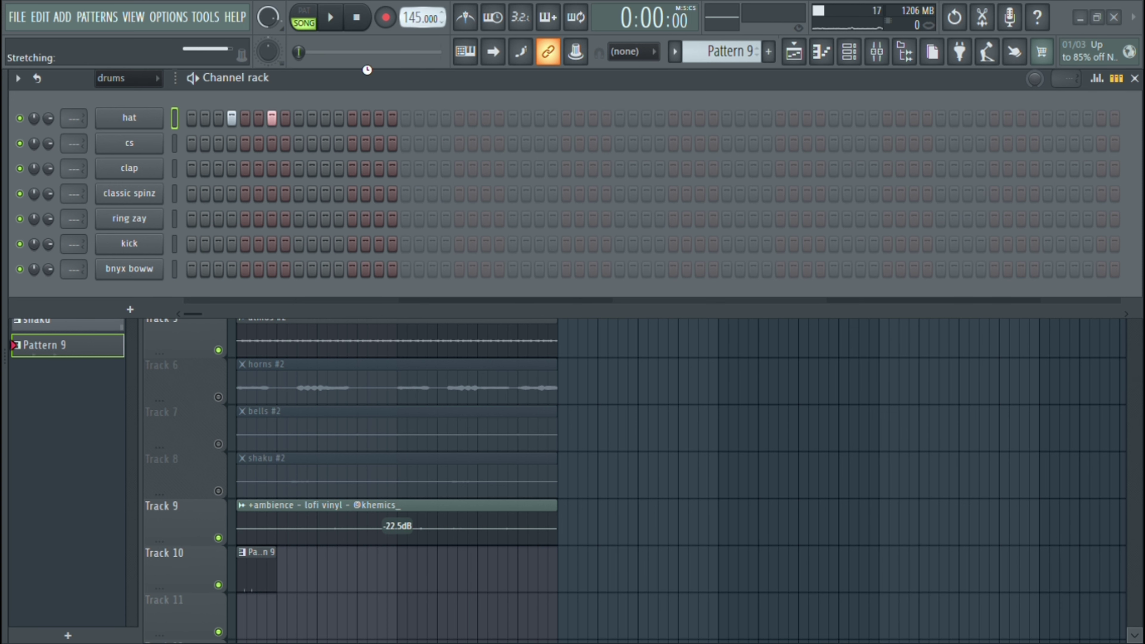
click(300, 168)
key(space)
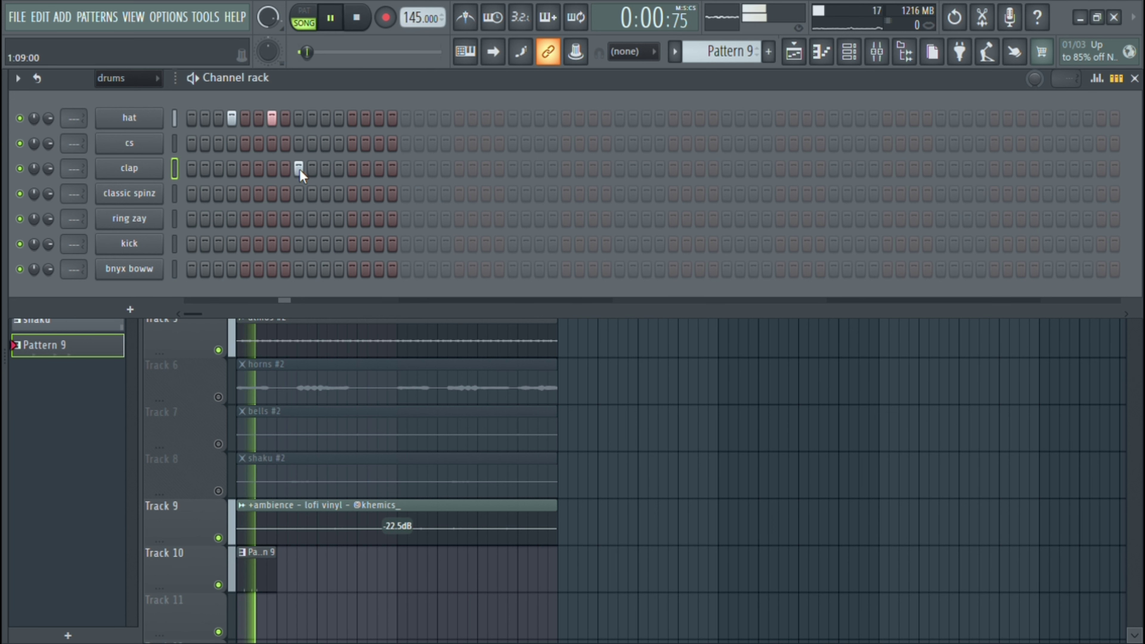
key(space)
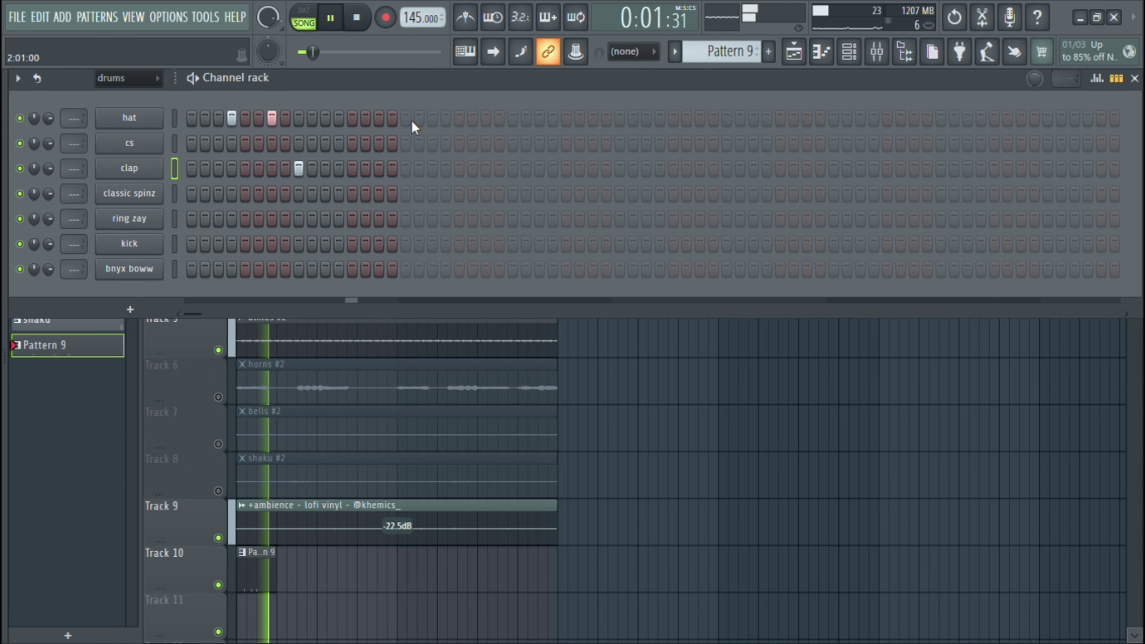
Step: Extend the drum pattern with hats on steps 20, 23, 25, 26, 28 and 36 and claps on steps 31 and 63
click(564, 169)
click(445, 118)
click(486, 118)
click(512, 118)
click(525, 118)
right_click(568, 167)
click(593, 169)
click(552, 119)
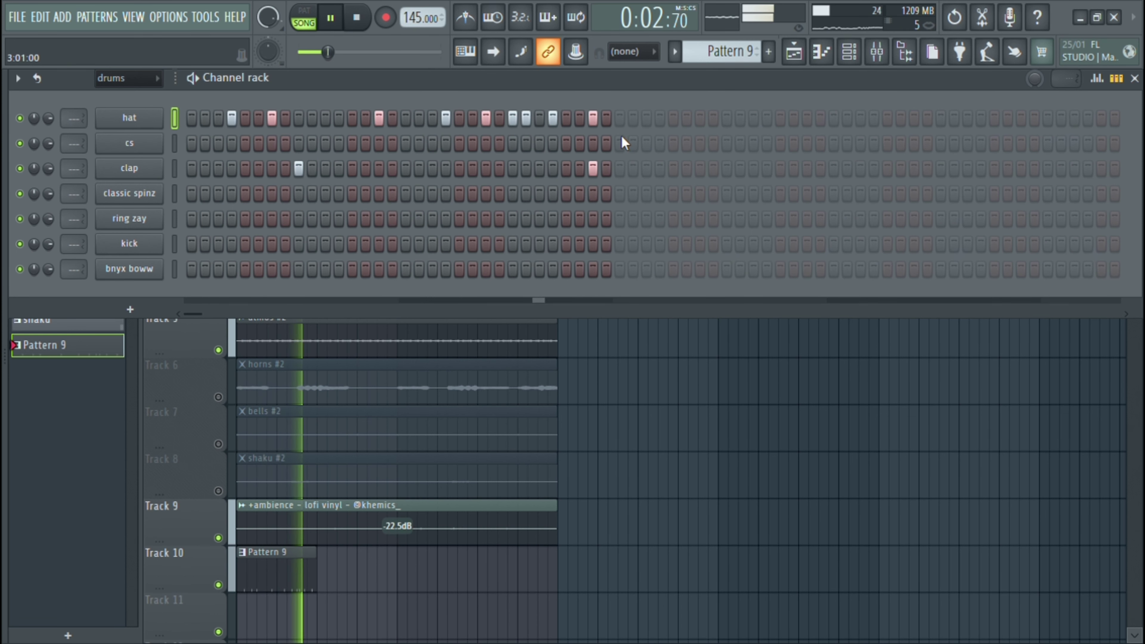
click(659, 122)
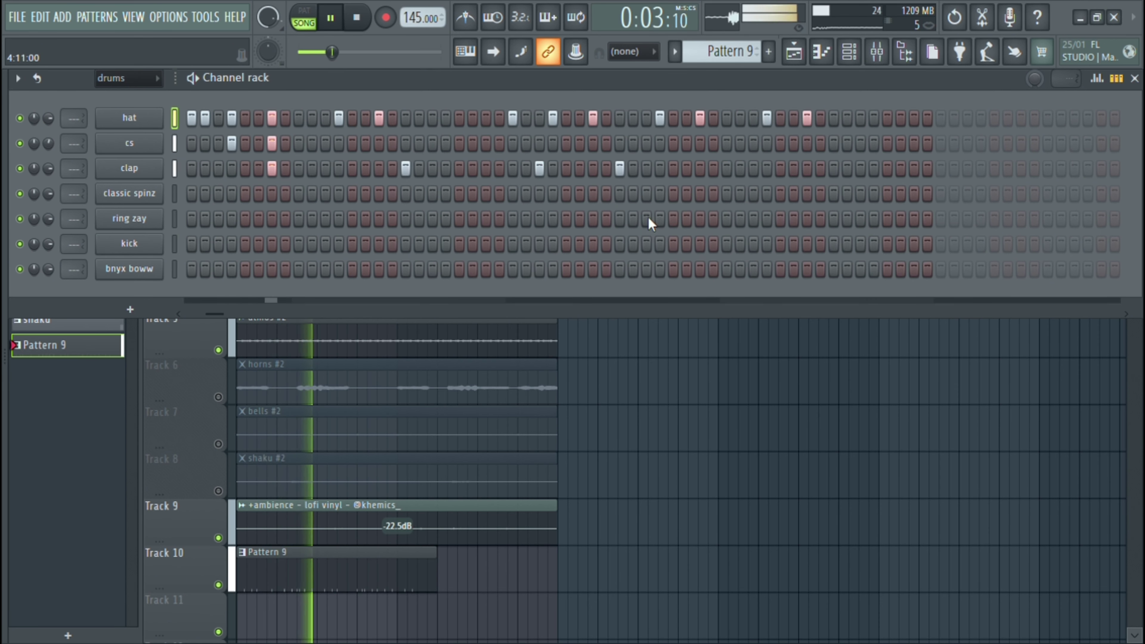
click(700, 169)
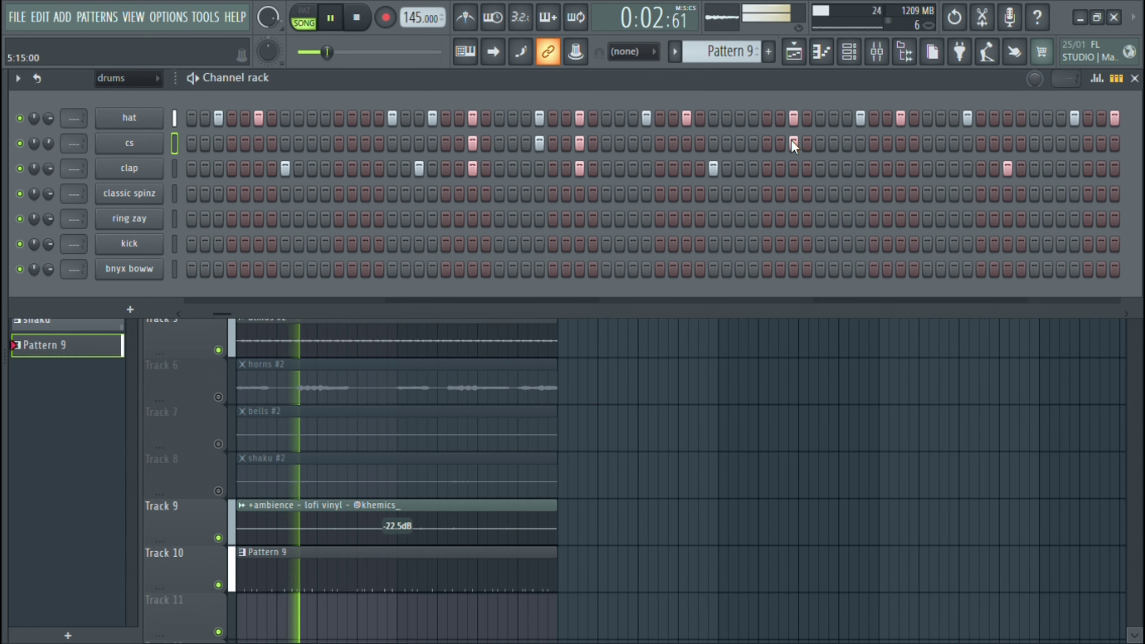
Step: Add cs hits on step 7 of bar 6 and on steps 4 and 15 of bar 7
click(901, 144)
click(1075, 144)
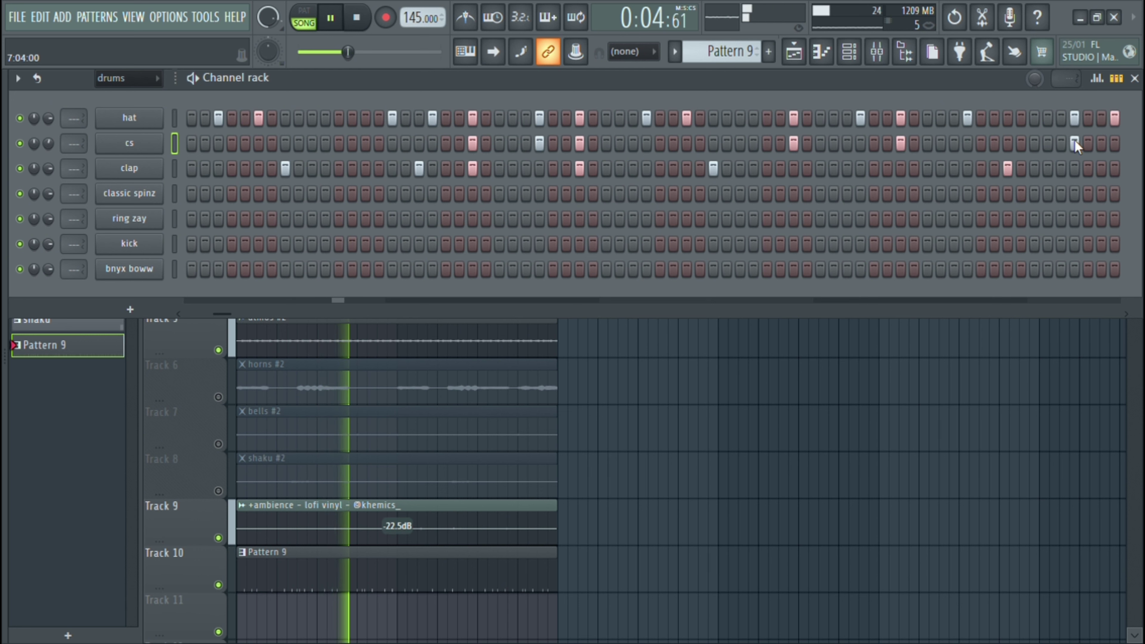
click(1125, 311)
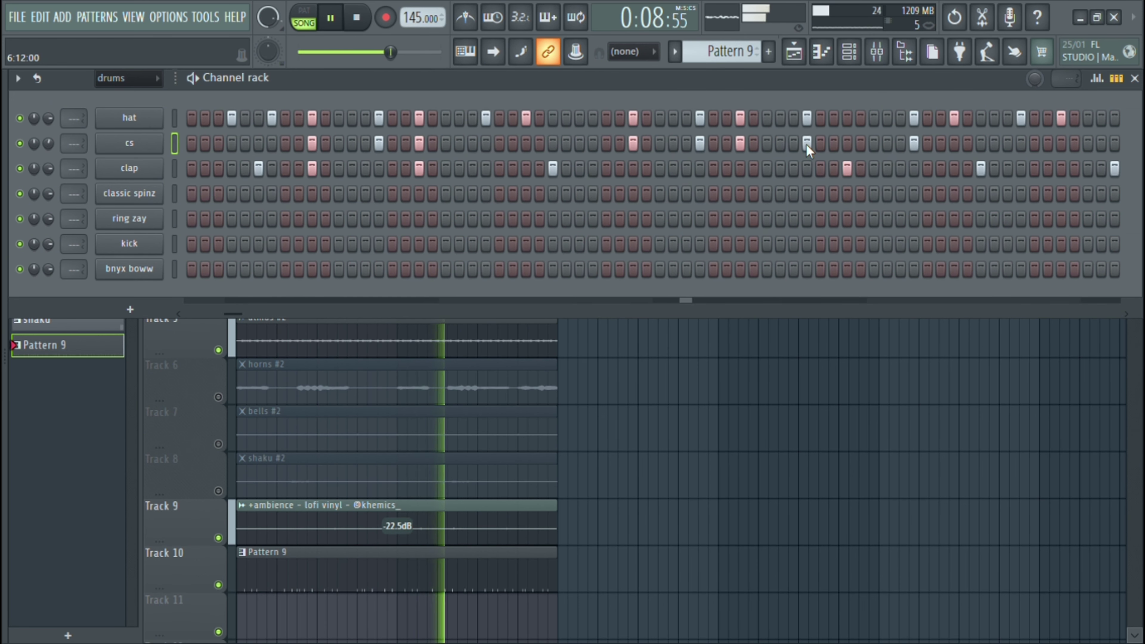
click(1062, 142)
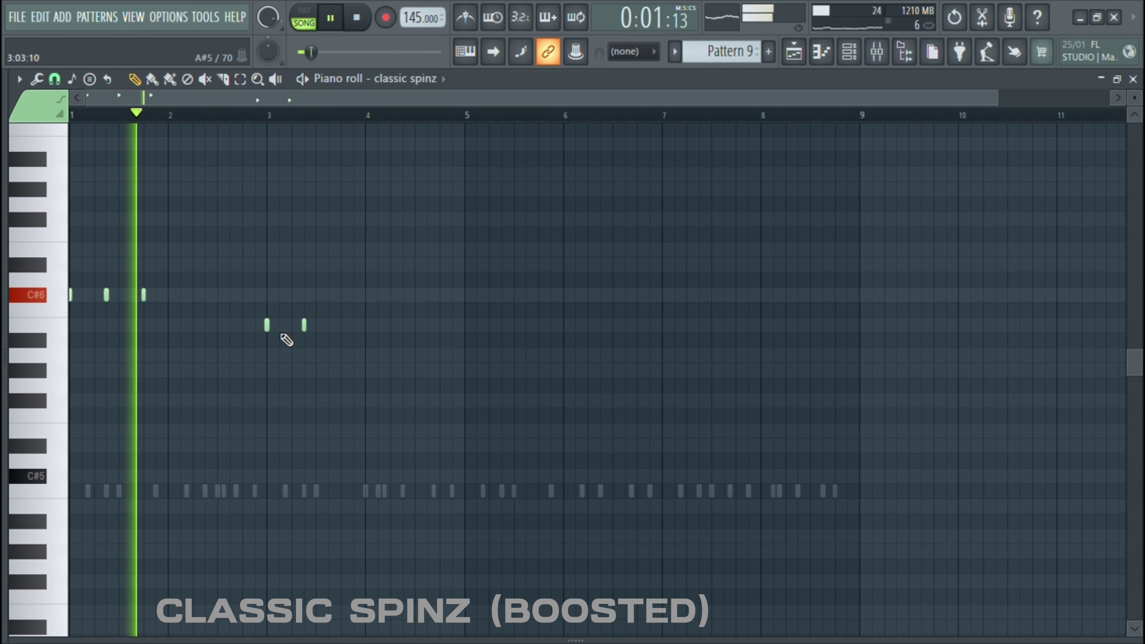
Step: Lower the two bar 3 notes of the classic spinz 808 to A5, delete the second one and replay the song
drag(268, 325, 305, 358)
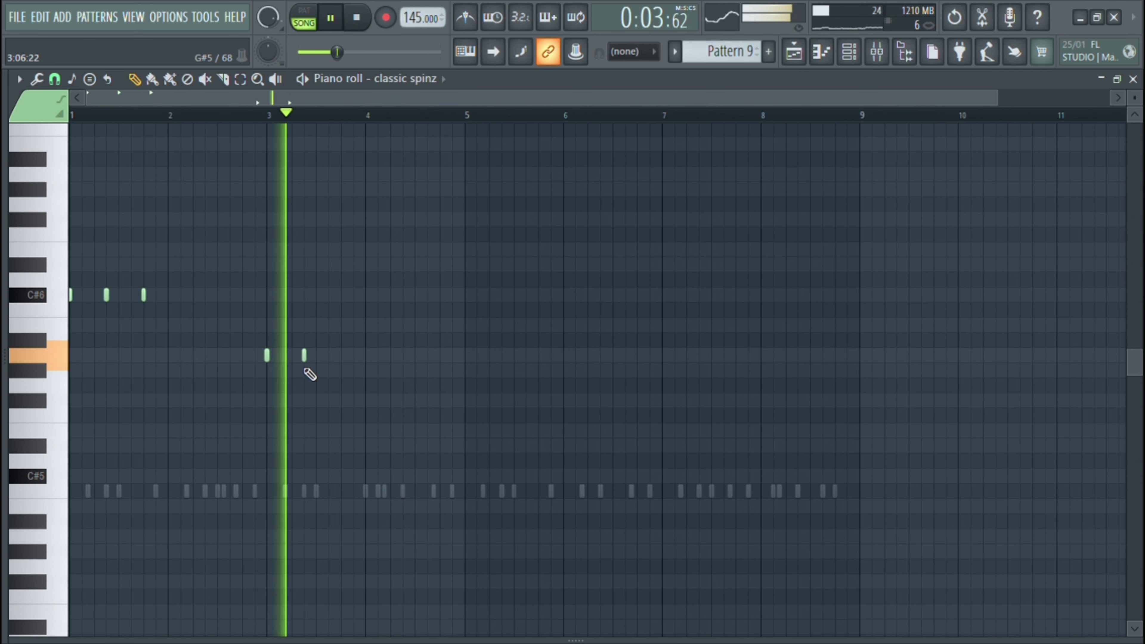
right_click(306, 356)
key(space)
key(space)
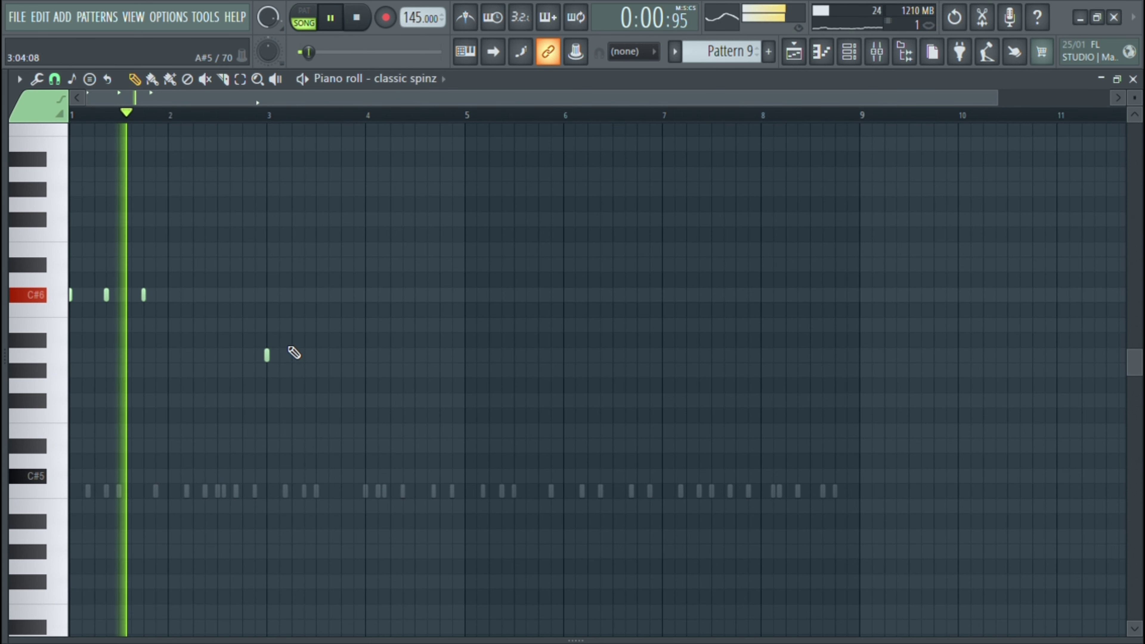
Step: Add an A5 808 note on step 13 of bar 3, and remove the trial E6 note on step 11 of bar 2
click(231, 250)
click(342, 357)
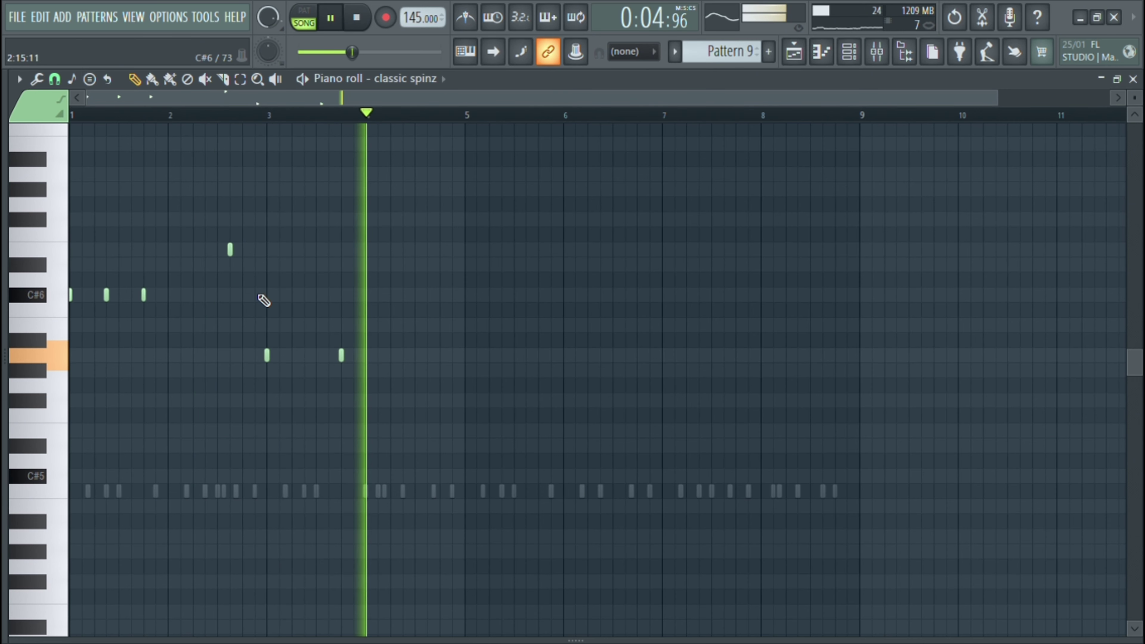
key(space)
key(space)
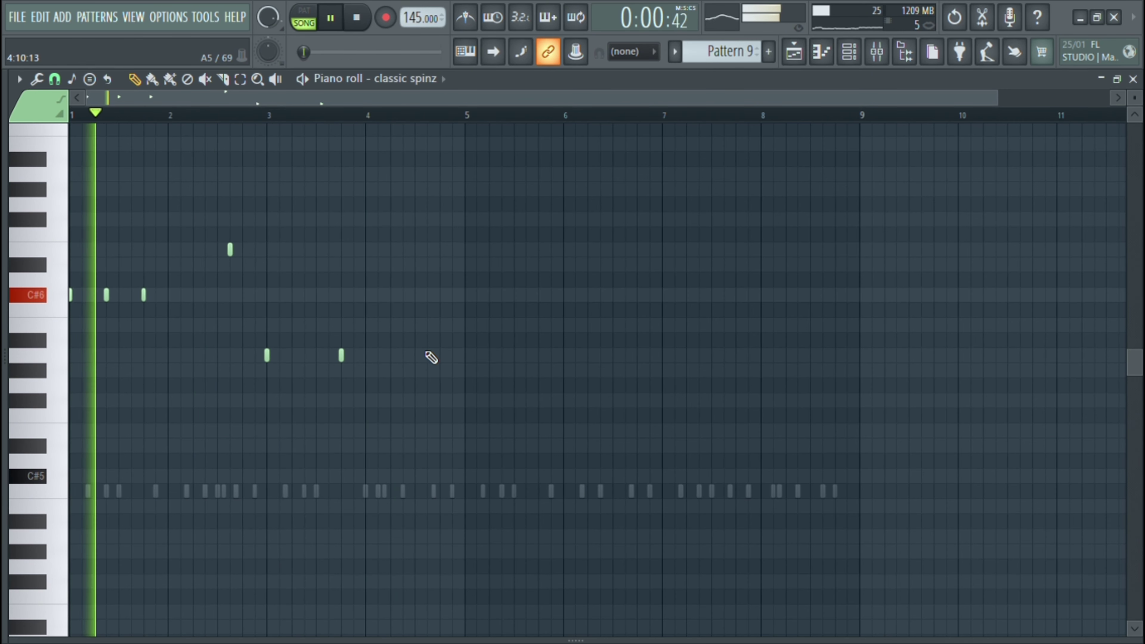
right_click(230, 249)
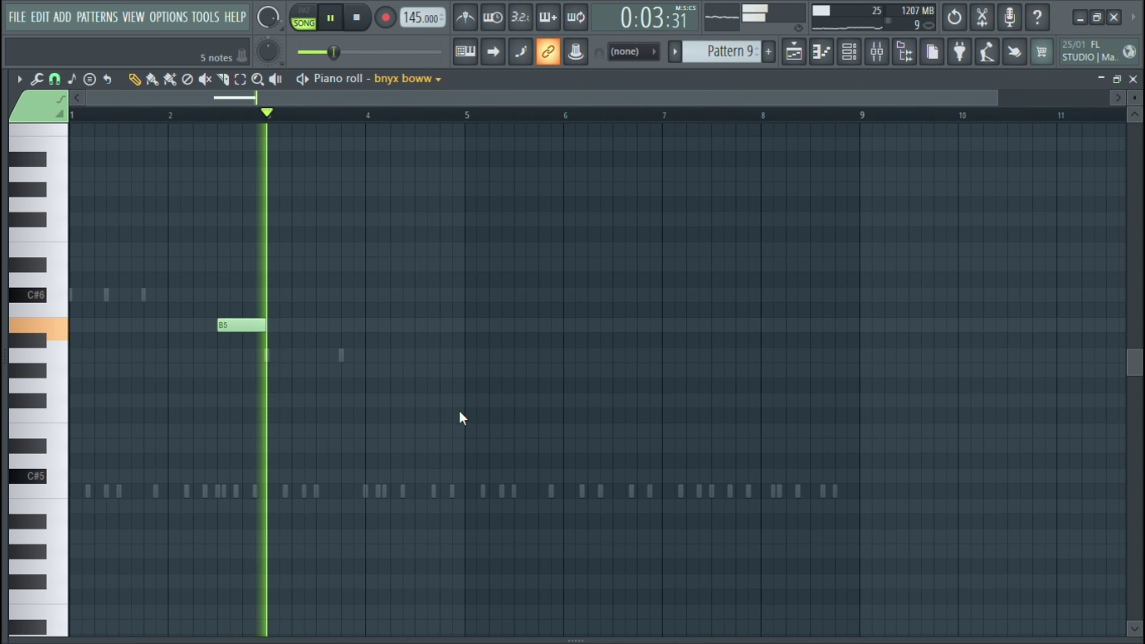
Step: Return to the classic spinz notes and add A5 hits on steps 7 and 11 of bar 4
double_click(342, 356)
click(392, 360)
key(space)
drag(401, 363, 412, 364)
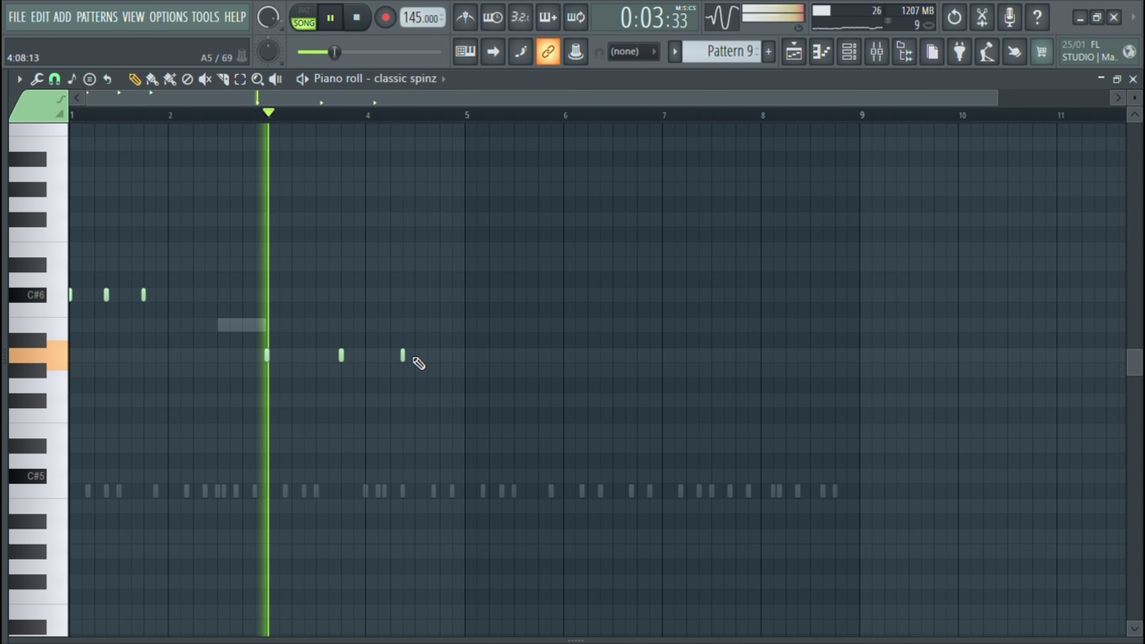
click(429, 360)
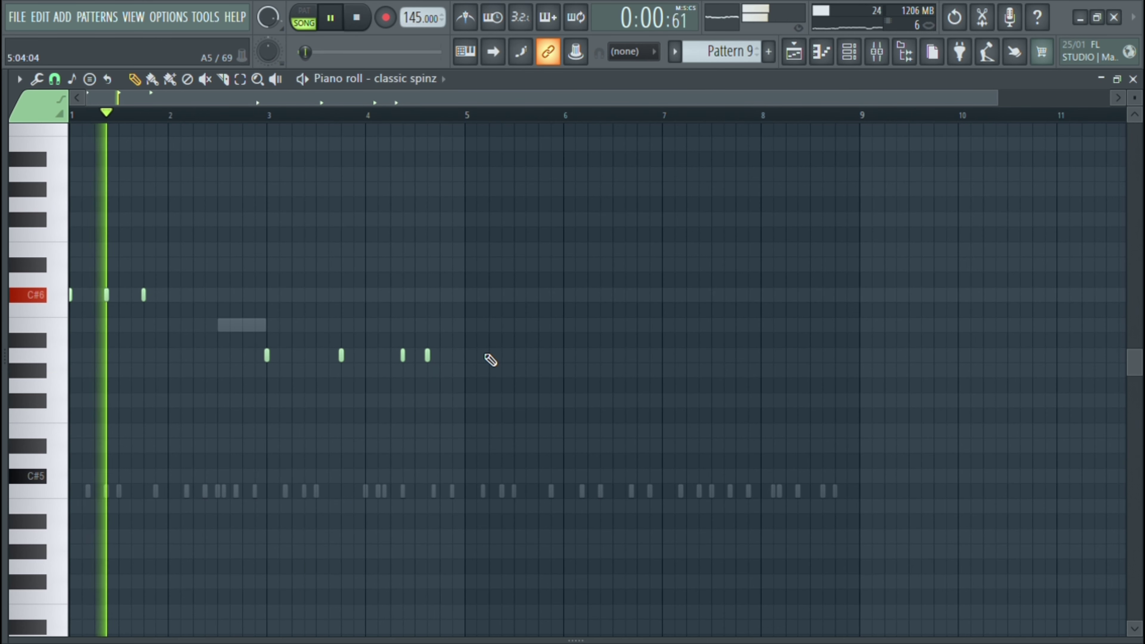
Step: Add classic spinz C#6 notes on steps 1, 7 and 13 of bar 5 and A5 notes on steps 1 and 13 of bar 7
click(468, 295)
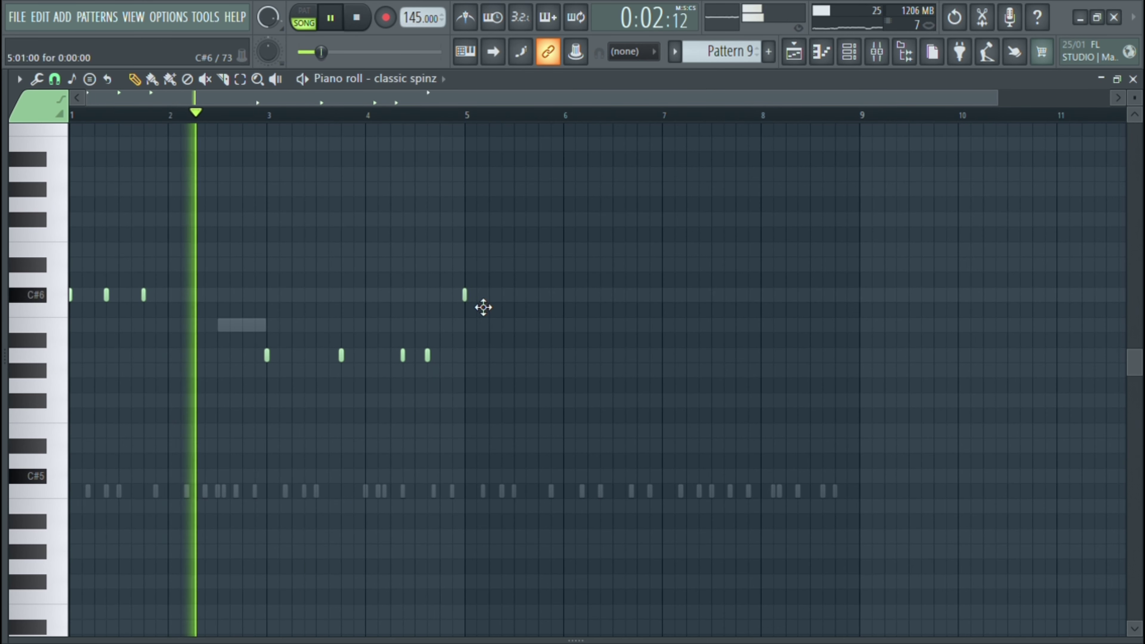
click(504, 296)
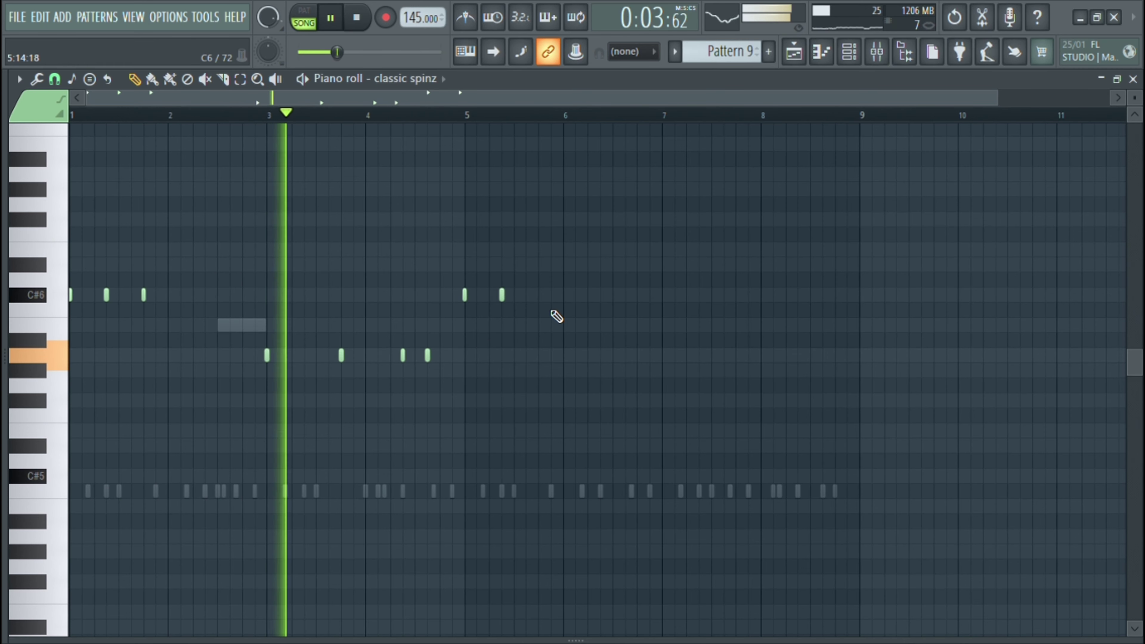
click(541, 296)
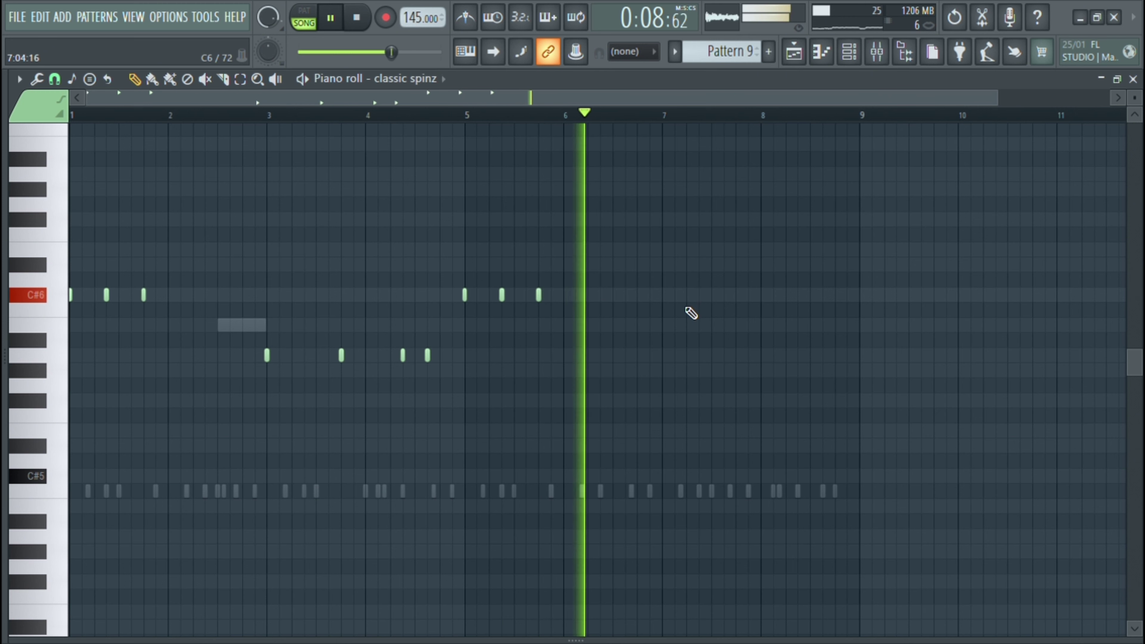
click(670, 346)
mouse_move(671, 348)
mouse_down()
mouse_move(667, 372)
mouse_move(674, 358)
mouse_up()
click(737, 357)
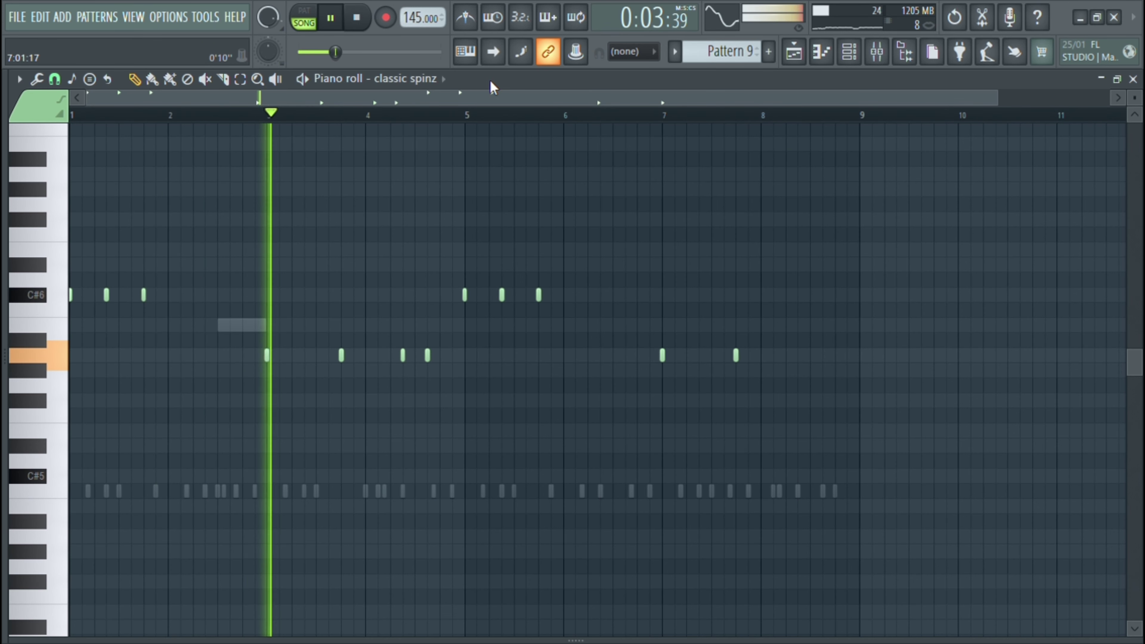
Step: Add bnyx boww B5 notes on steps 5 and 11 of bar 6
click(447, 458)
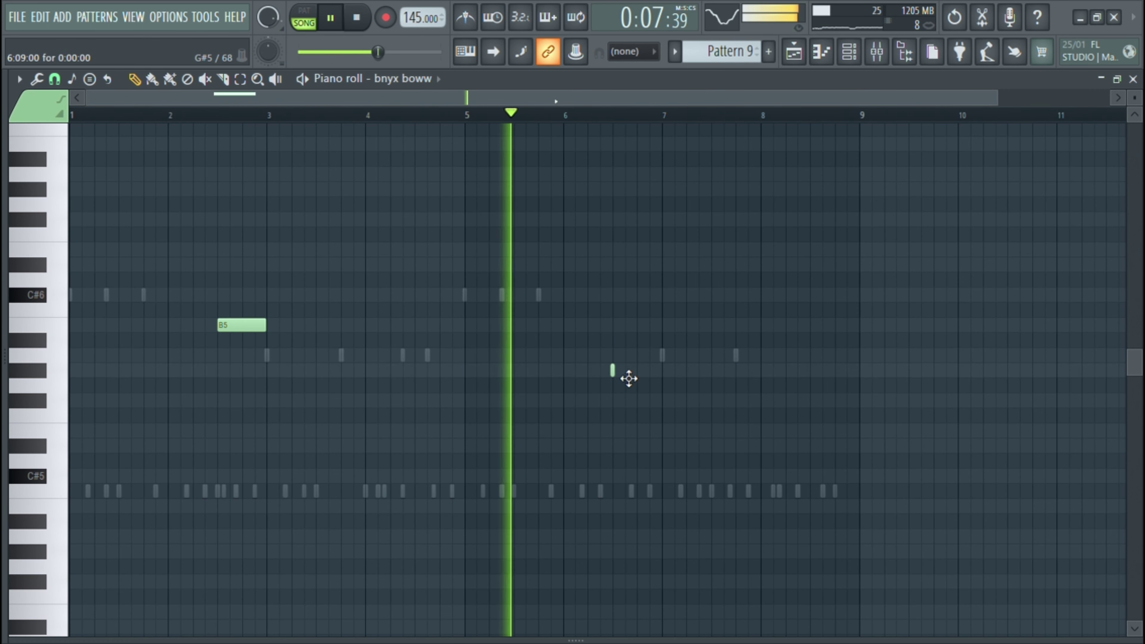
click(597, 325)
click(633, 325)
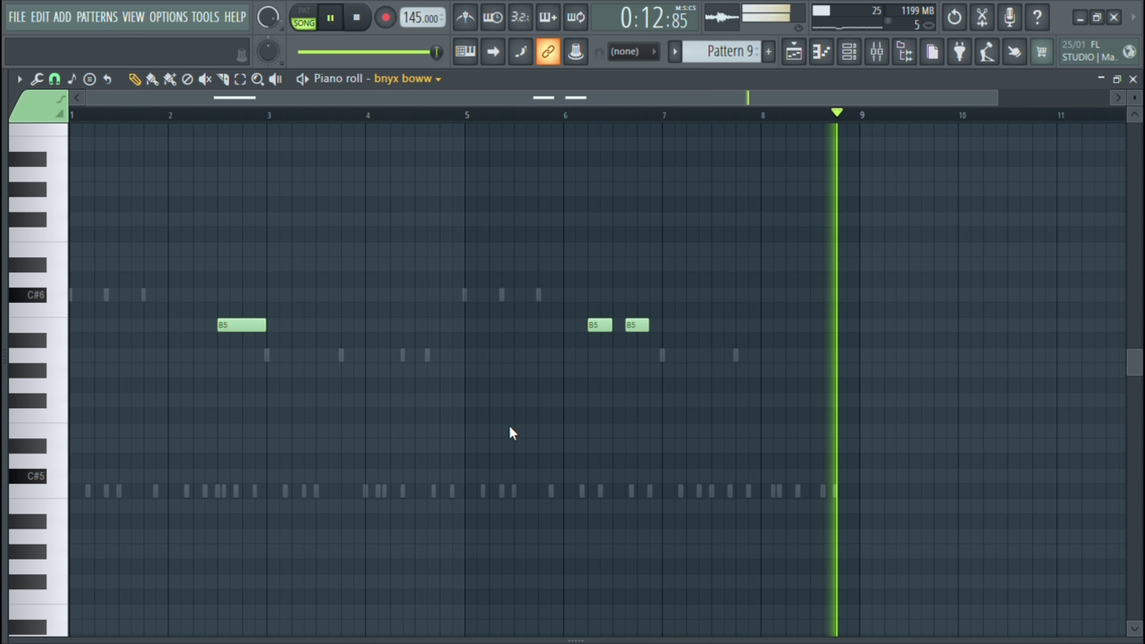
Step: Add a classic spinz A5 note on step 7 of bar 8
double_click(735, 356)
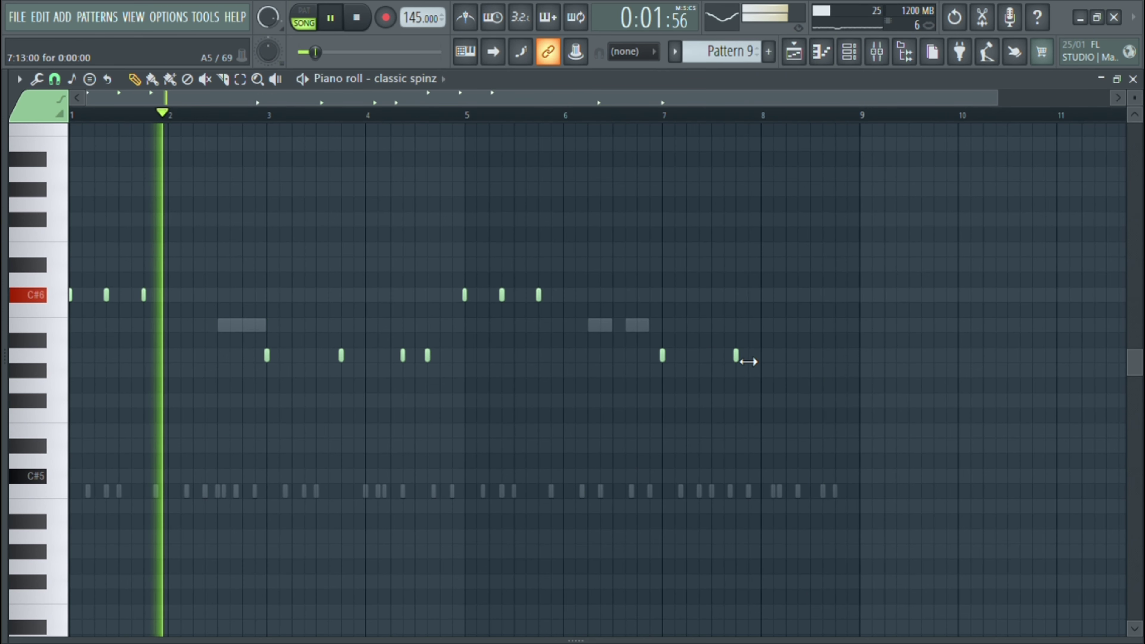
click(797, 356)
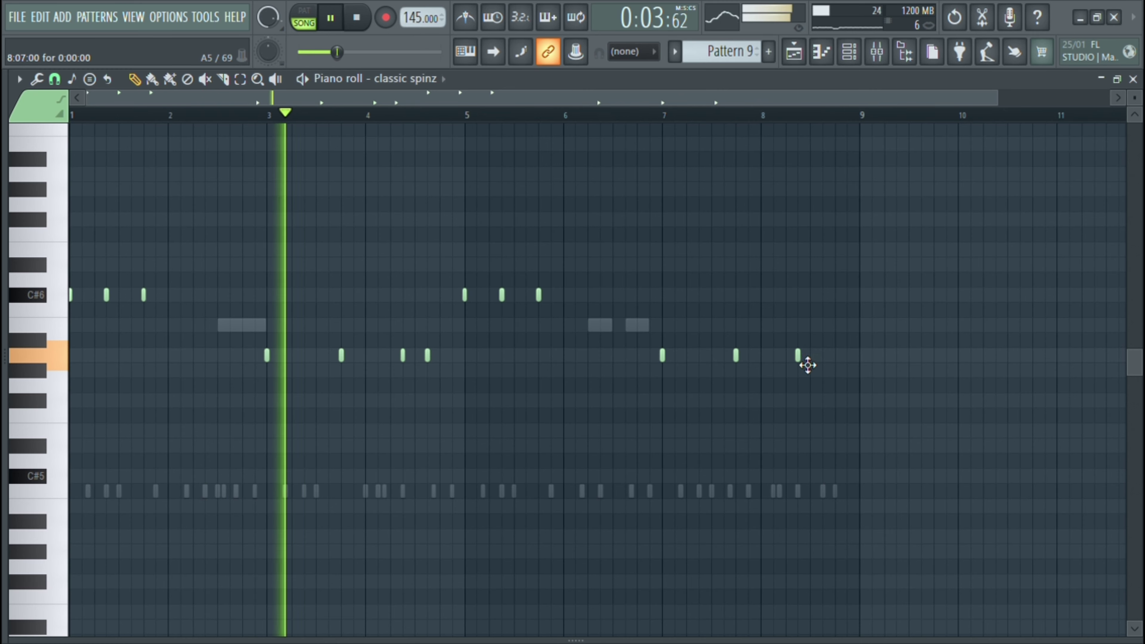
click(848, 51)
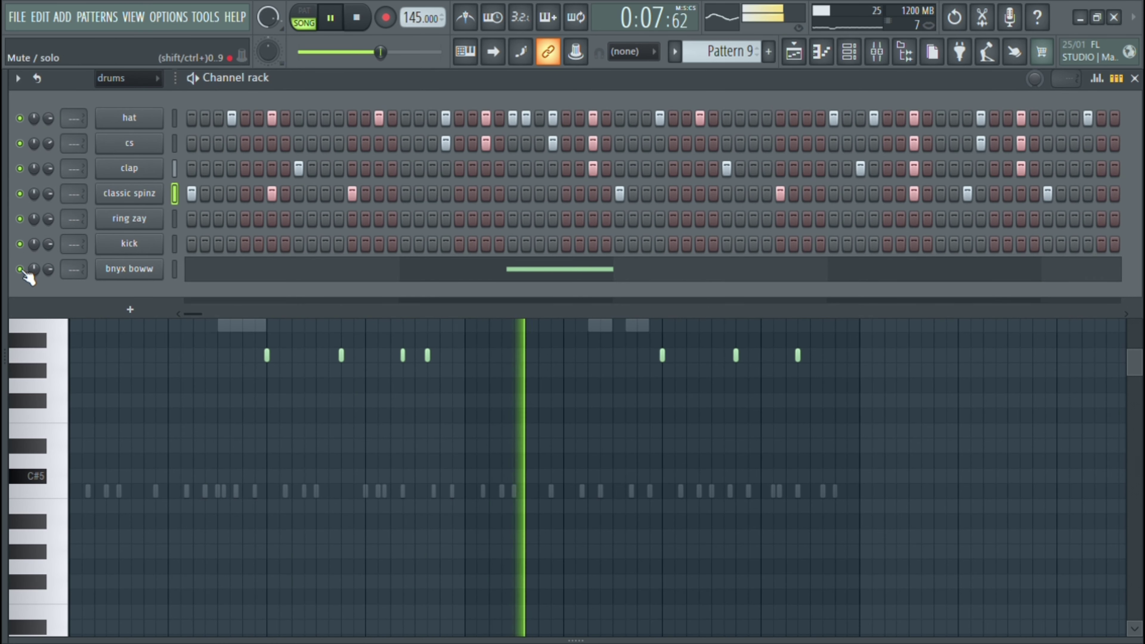
key(Escape)
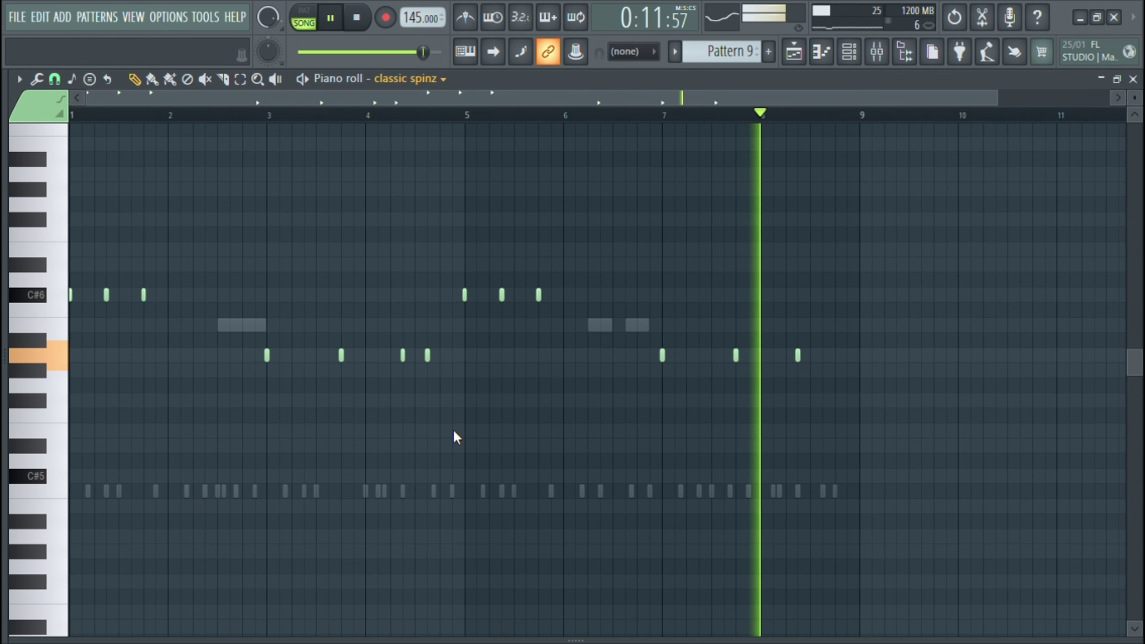
Step: Raise the classic spinz notes on step 1 of bar 5 and step 11 of bar 4 by one octave
double_click(264, 327)
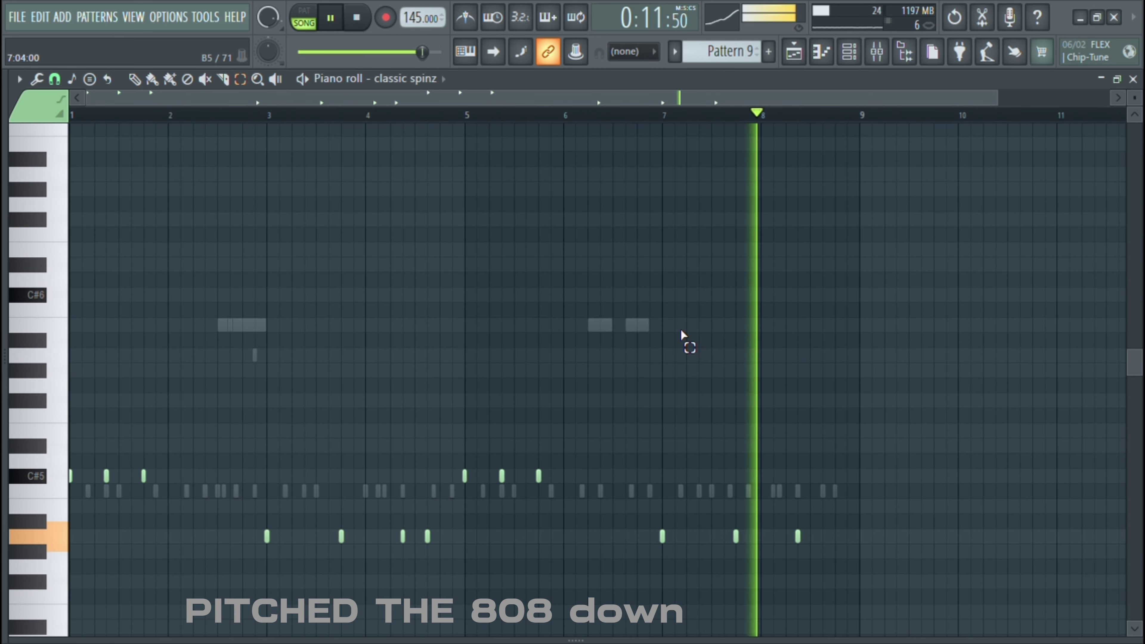
drag(451, 465, 484, 484)
key(ctrl+Up)
ctrl+click(484, 485)
drag(438, 532, 414, 541)
key(ctrl+Up)
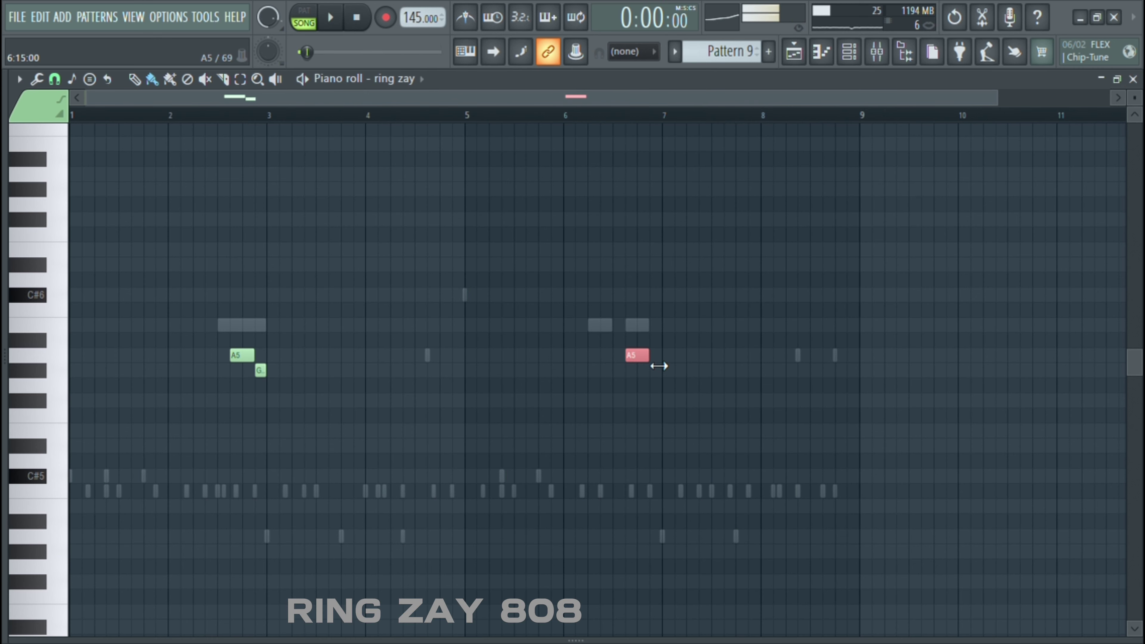
Step: Extend the ring zay 808's A5 note in bar 6 to the start of bar 7 and remove the trial G#5 note before it
drag(659, 366, 663, 366)
click(598, 370)
right_click(608, 372)
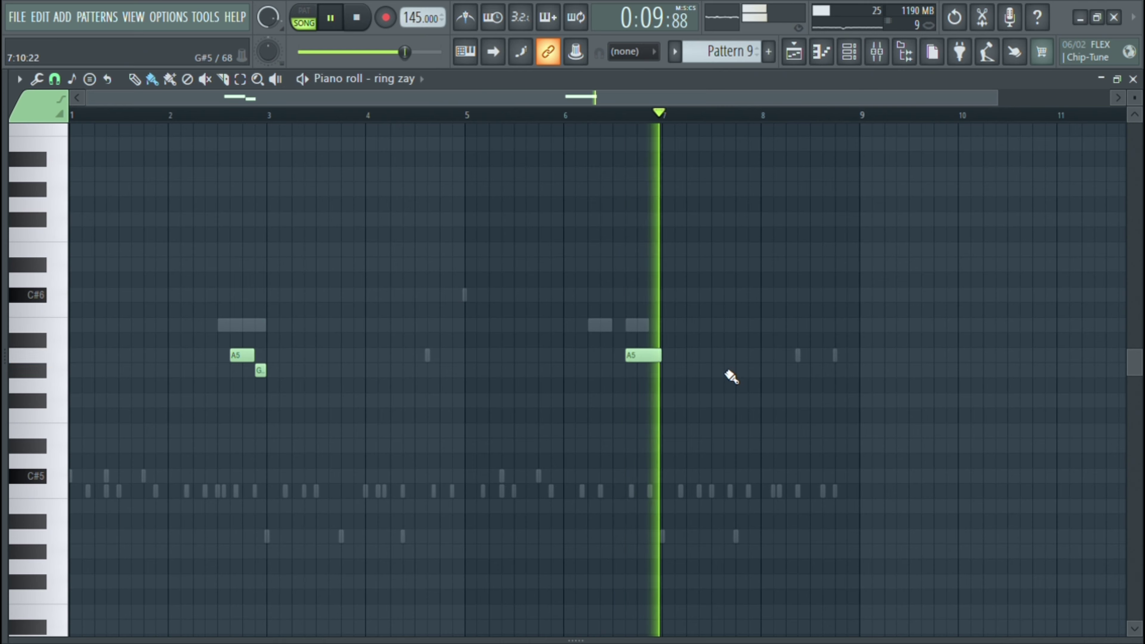
click(1133, 79)
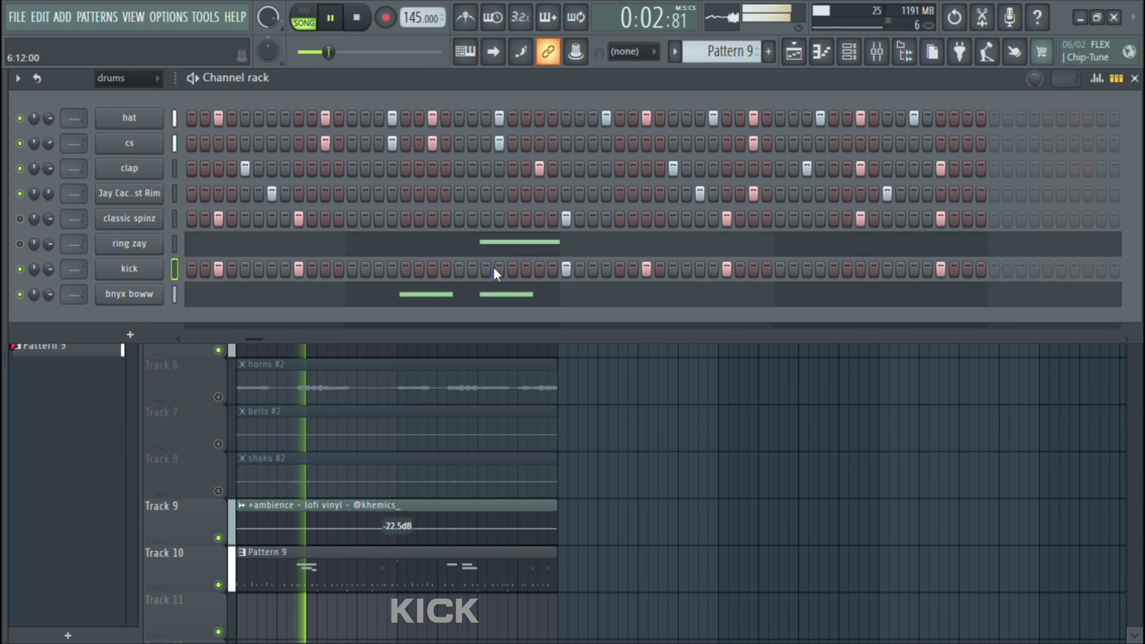
Step: Try a kick on step 13 of bar 6, remove it and place one on step 5 of that bar instead
click(514, 269)
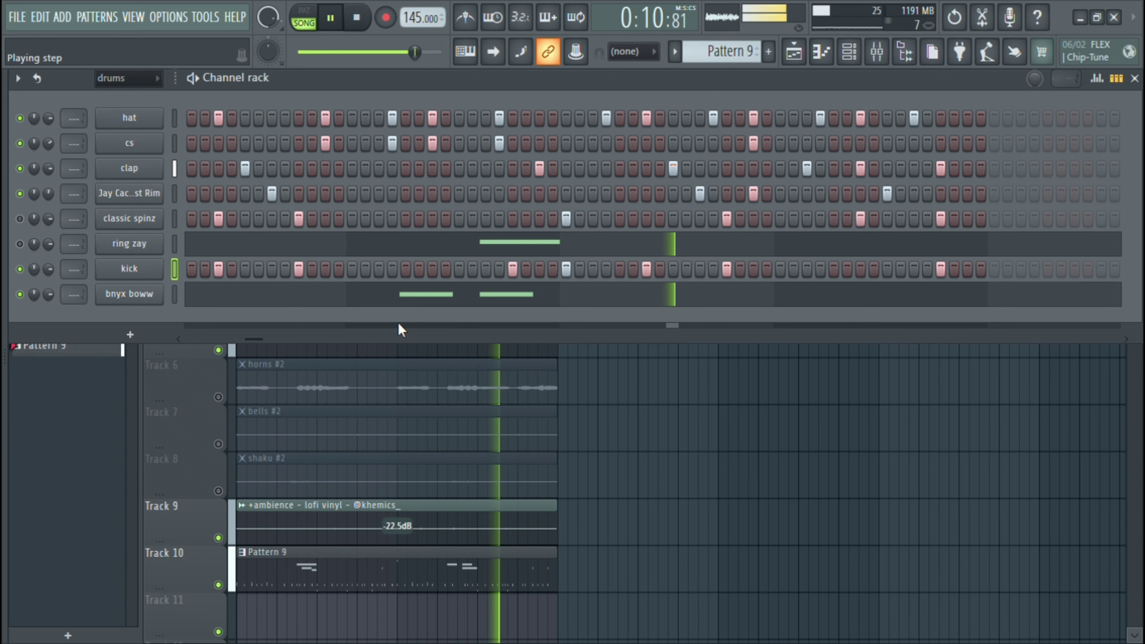
click(513, 270)
click(405, 270)
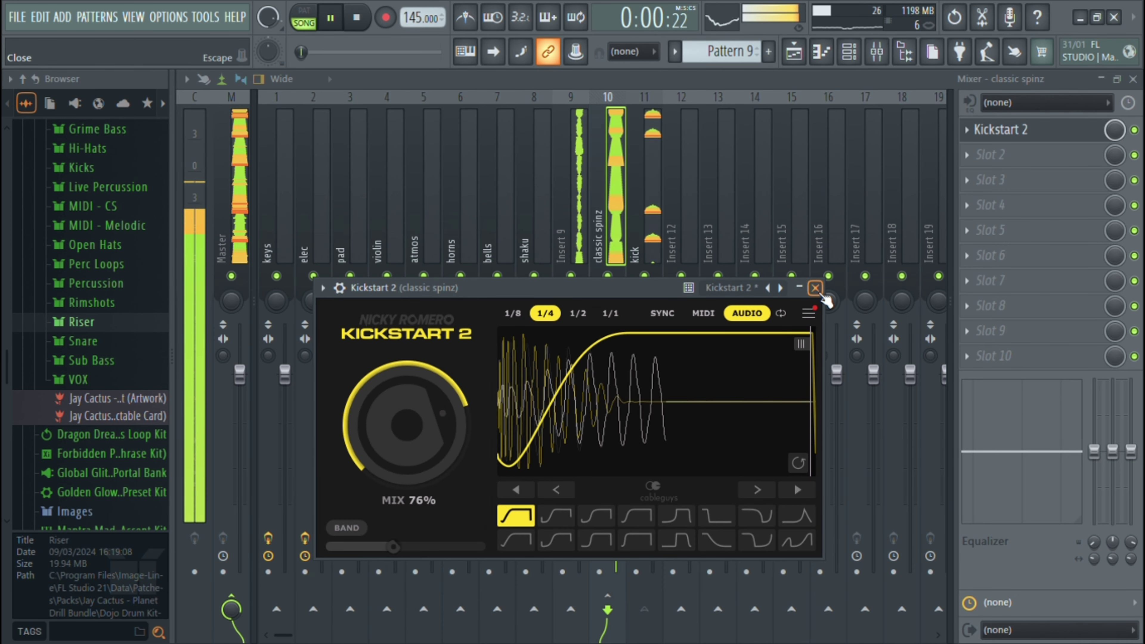
Step: Close the Kickstart 2 effect window of the classic spinz mixer track
click(818, 292)
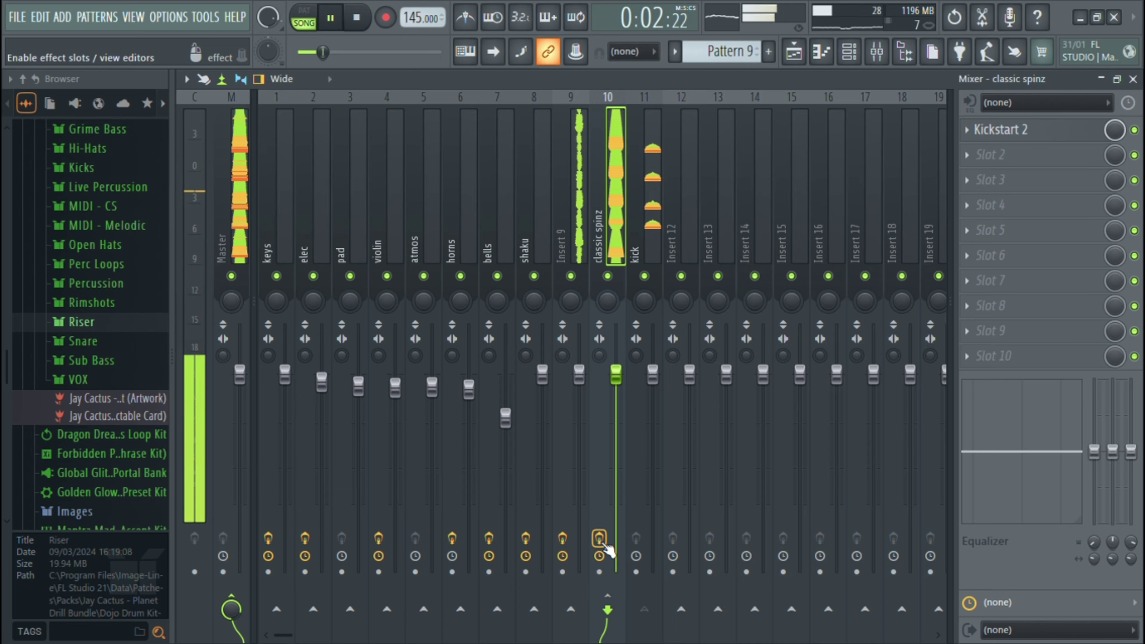